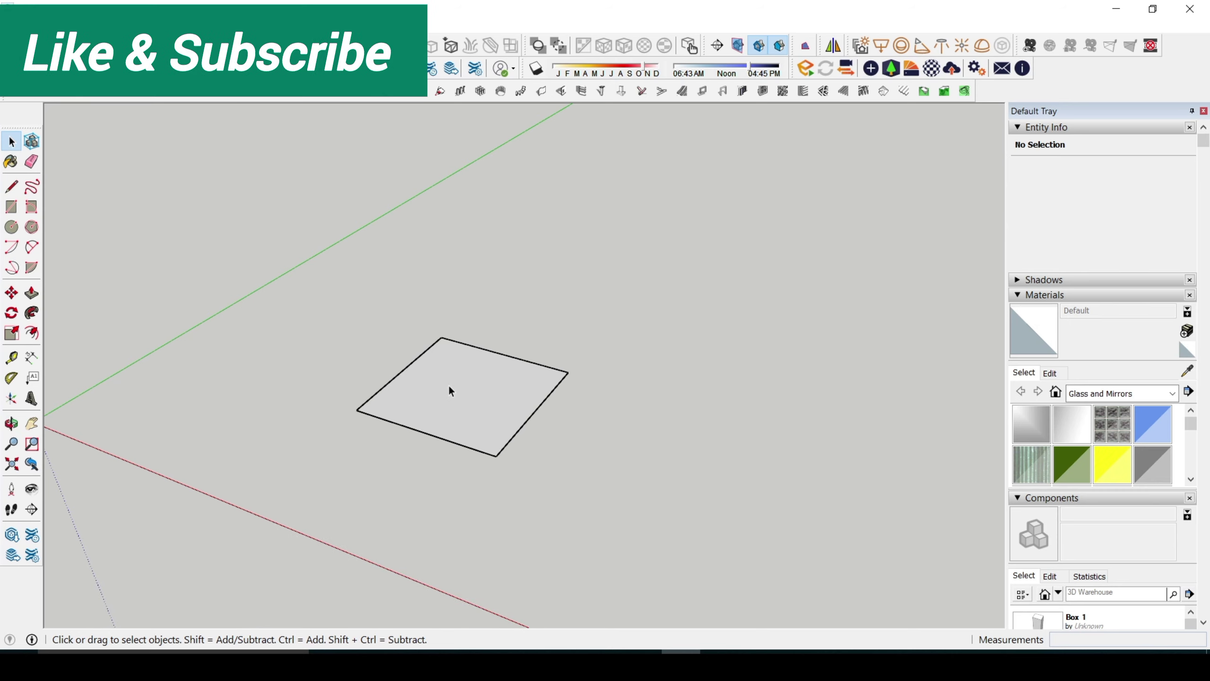
Open the square component on the ground and push/pull its face up 600 mm to form a cube
scroll(420, 403, down, 1)
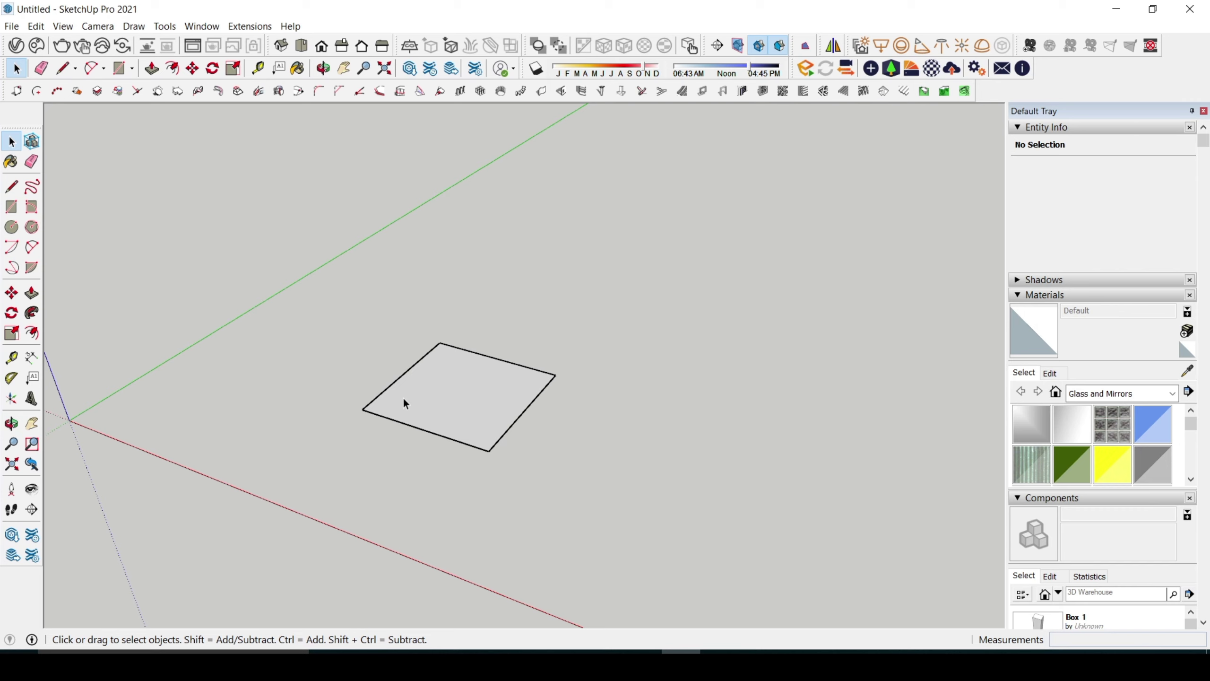
middle_drag(290, 467, 554, 419)
scroll(477, 391, up, 4)
scroll(452, 372, down, 2)
middle_drag(453, 376, 486, 424)
click(493, 392)
scroll(470, 400, up, 2)
scroll(476, 398, down, 4)
double_click(491, 417)
click(490, 417)
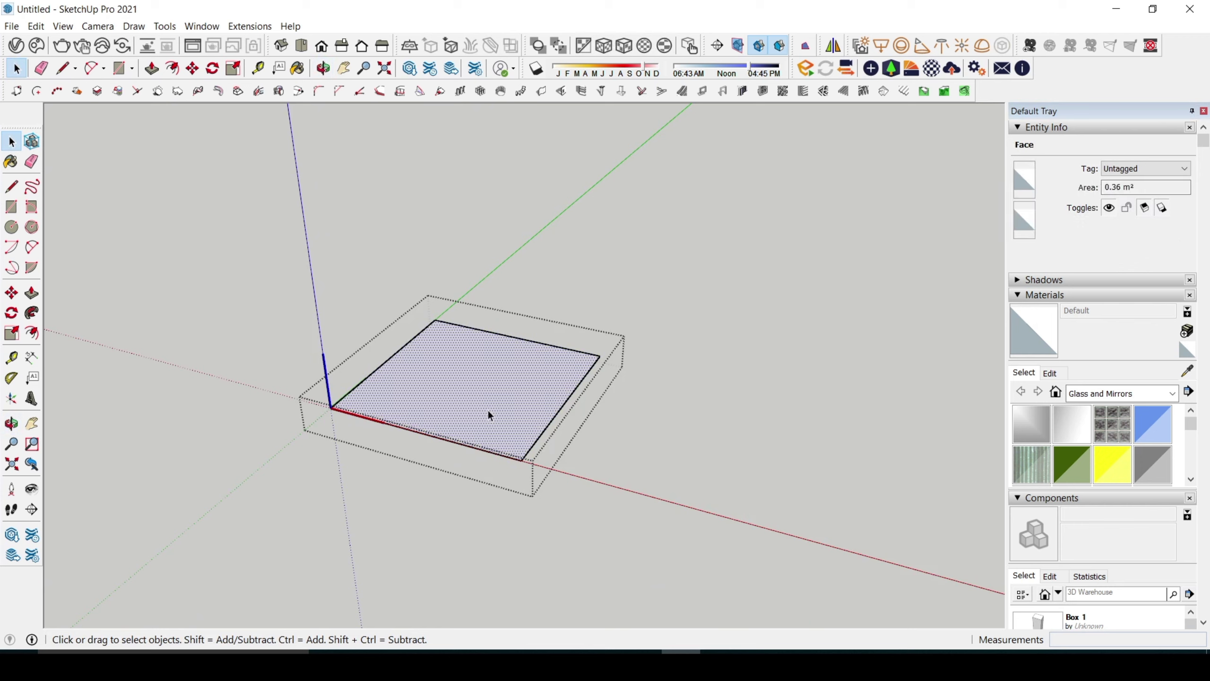
key(p)
drag(505, 405, 505, 247)
text(600)
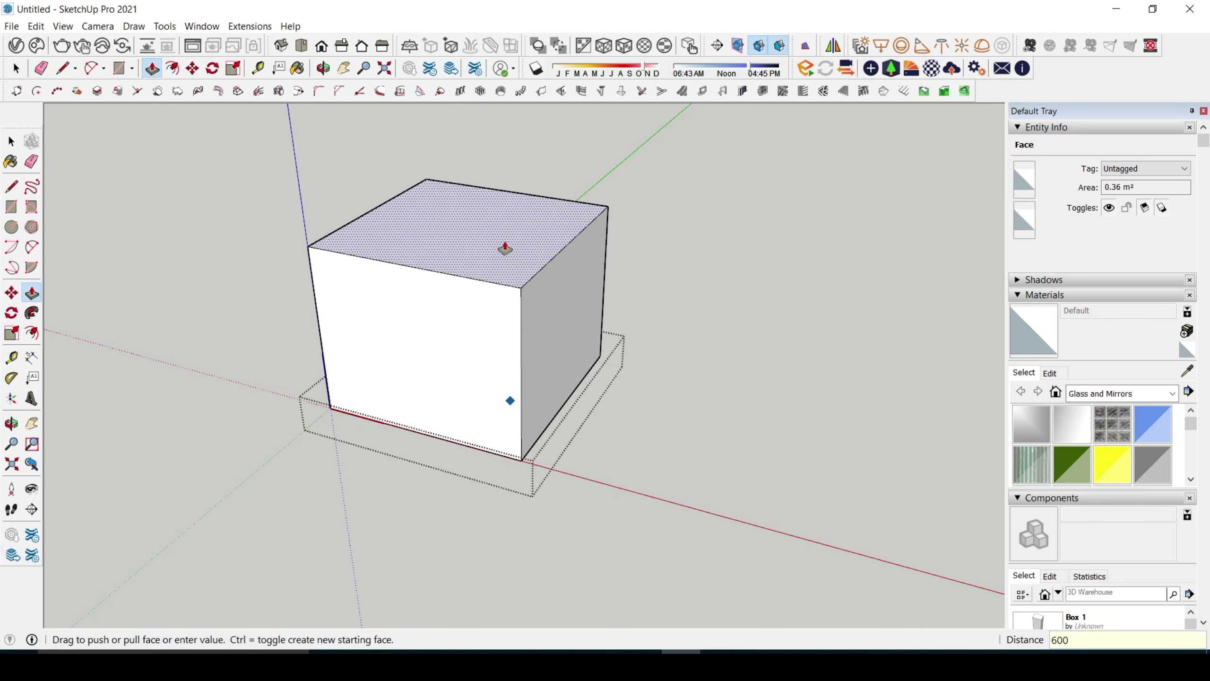
key(Return)
scroll(505, 286, down, 5)
key(space)
Try moving the box by its lower front corner, locked to the red axis and also along the green axis
middle_drag(553, 311, 491, 259)
scroll(486, 363, up, 3)
scroll(509, 380, down, 4)
scroll(498, 366, up, 3)
scroll(424, 363, down, 2)
mouse_move(423, 363)
middle_down()
mouse_move(477, 363)
mouse_move(418, 354)
middle_up()
click(469, 356)
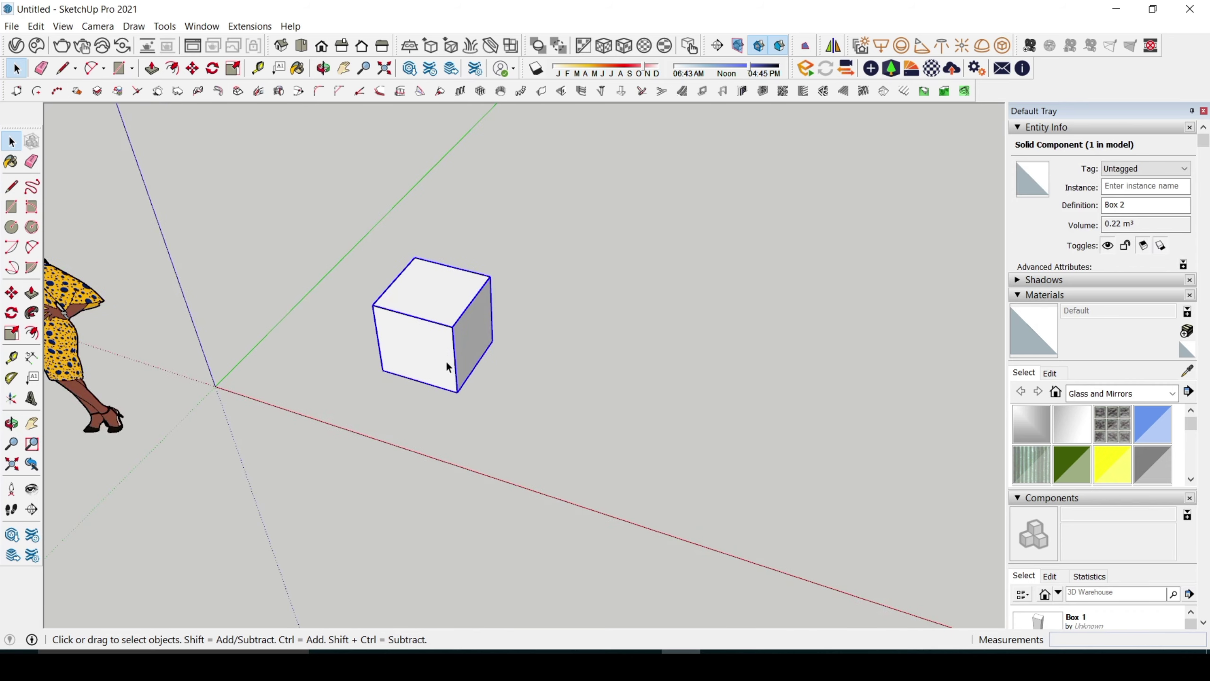
scroll(448, 365, up, 2)
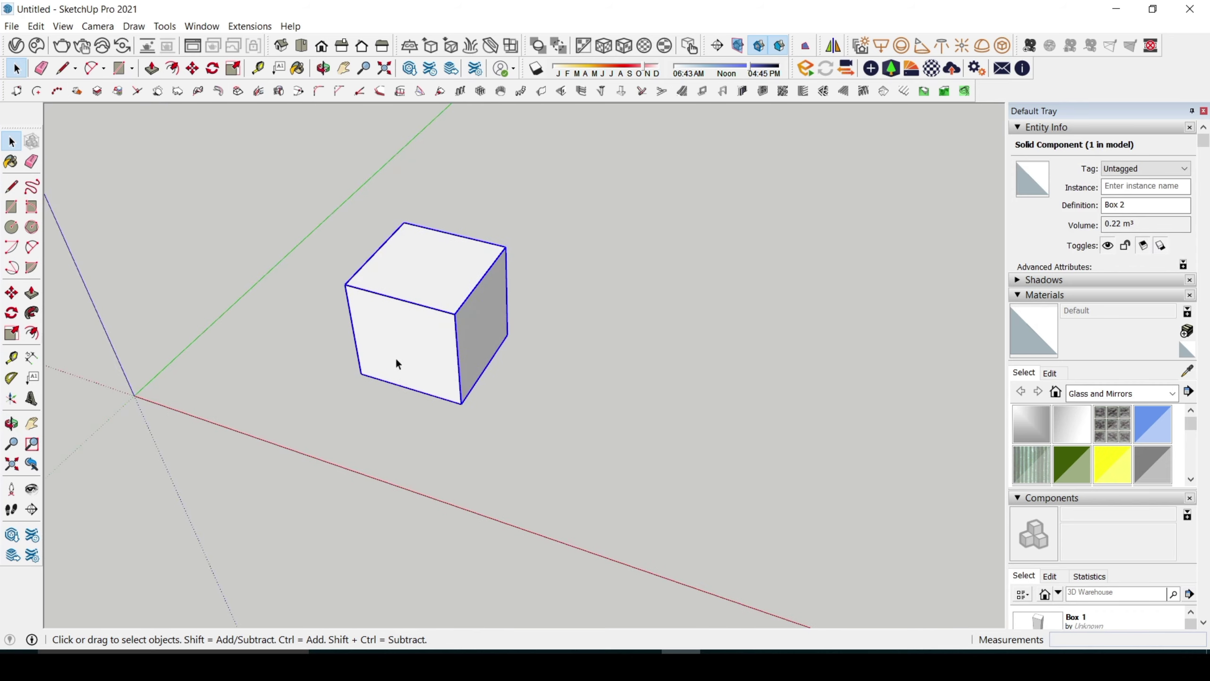
scroll(395, 358, down, 2)
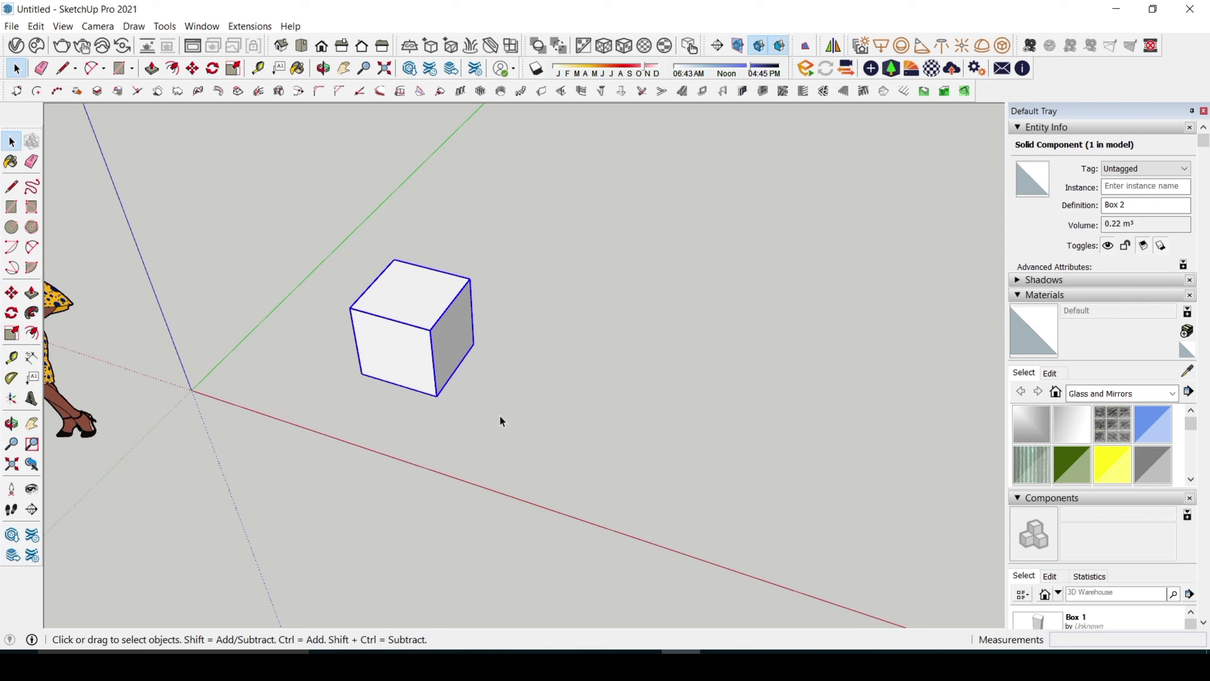
key(m)
click(437, 396)
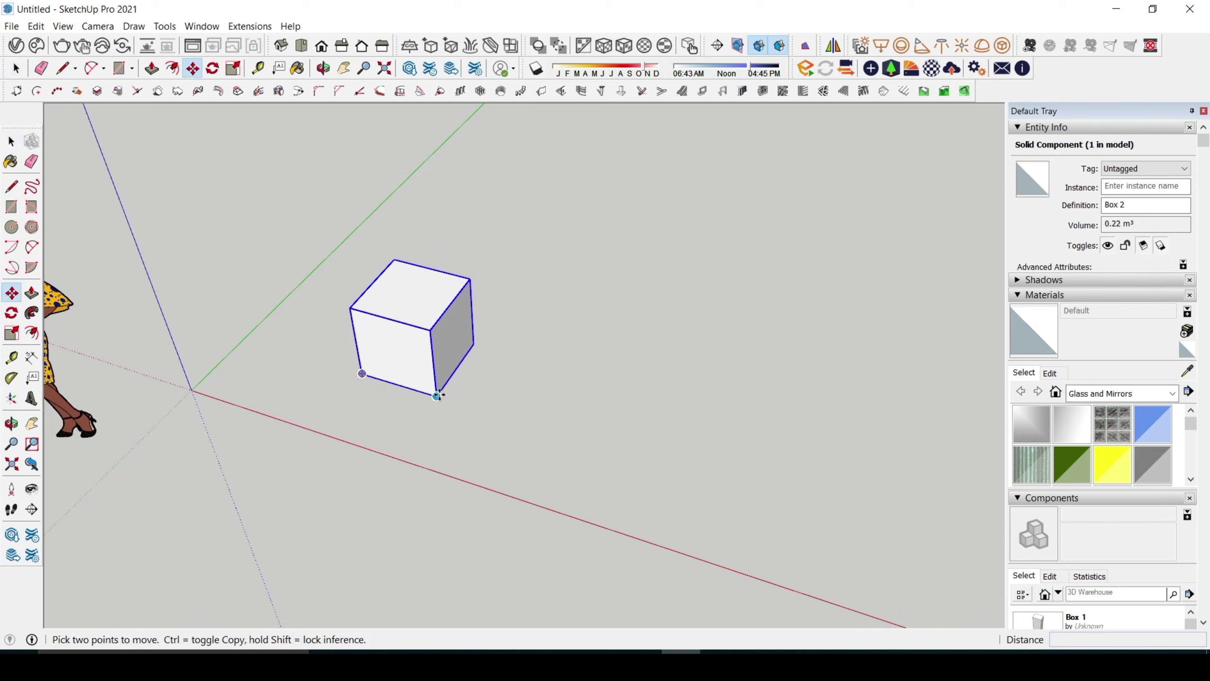
scroll(458, 396, down, 2)
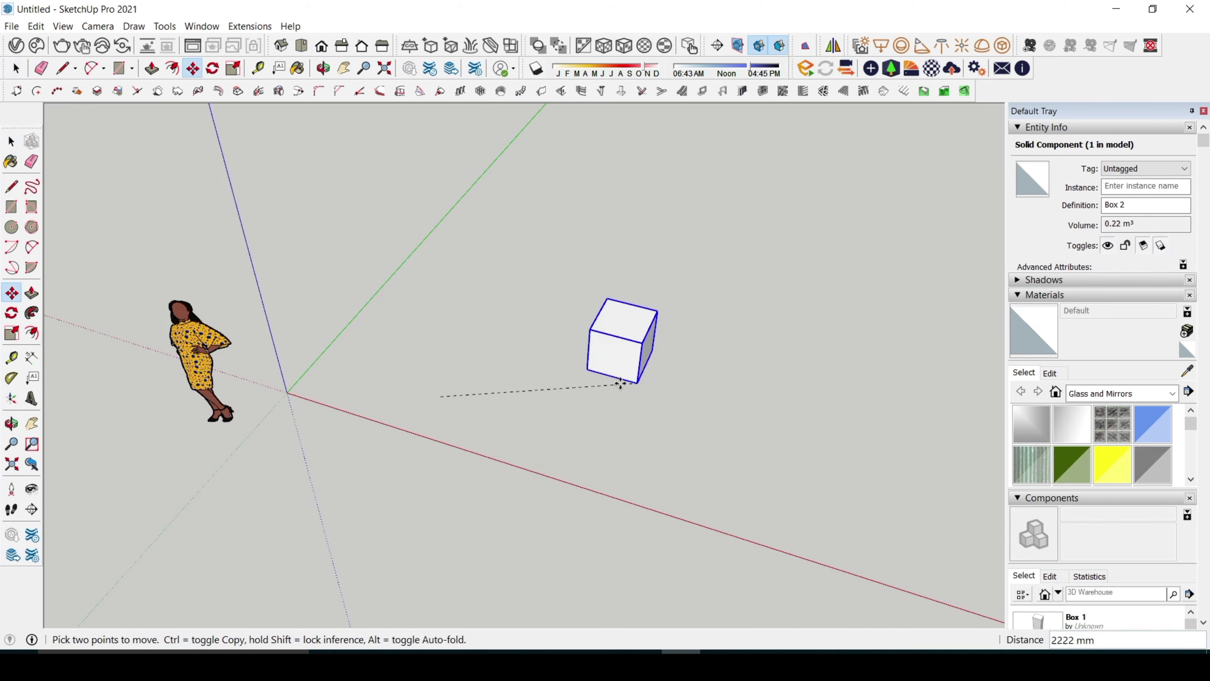
scroll(554, 424, down, 1)
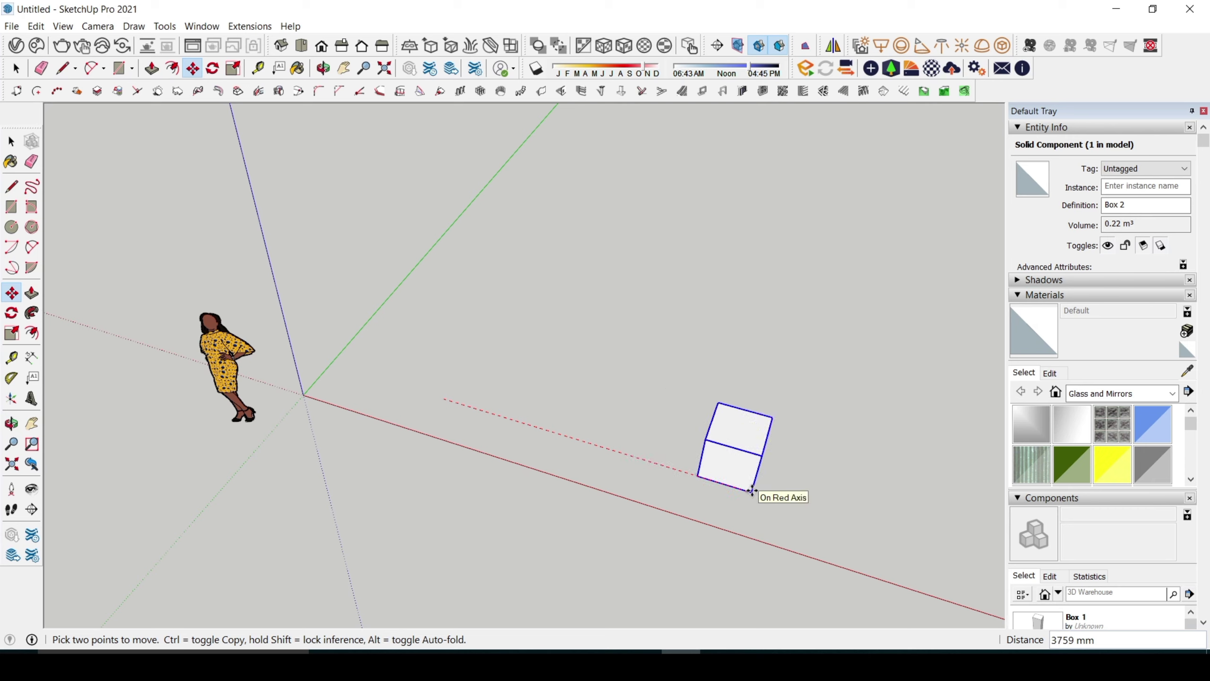
key(shift)
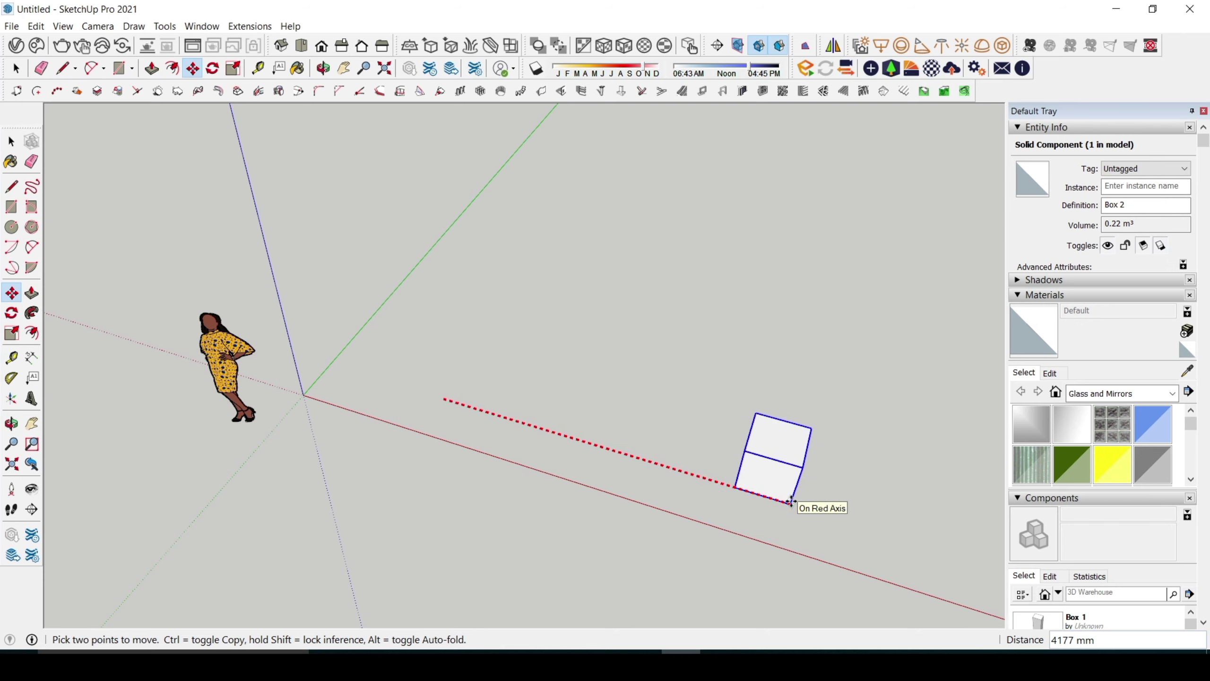
scroll(629, 443, down, 5)
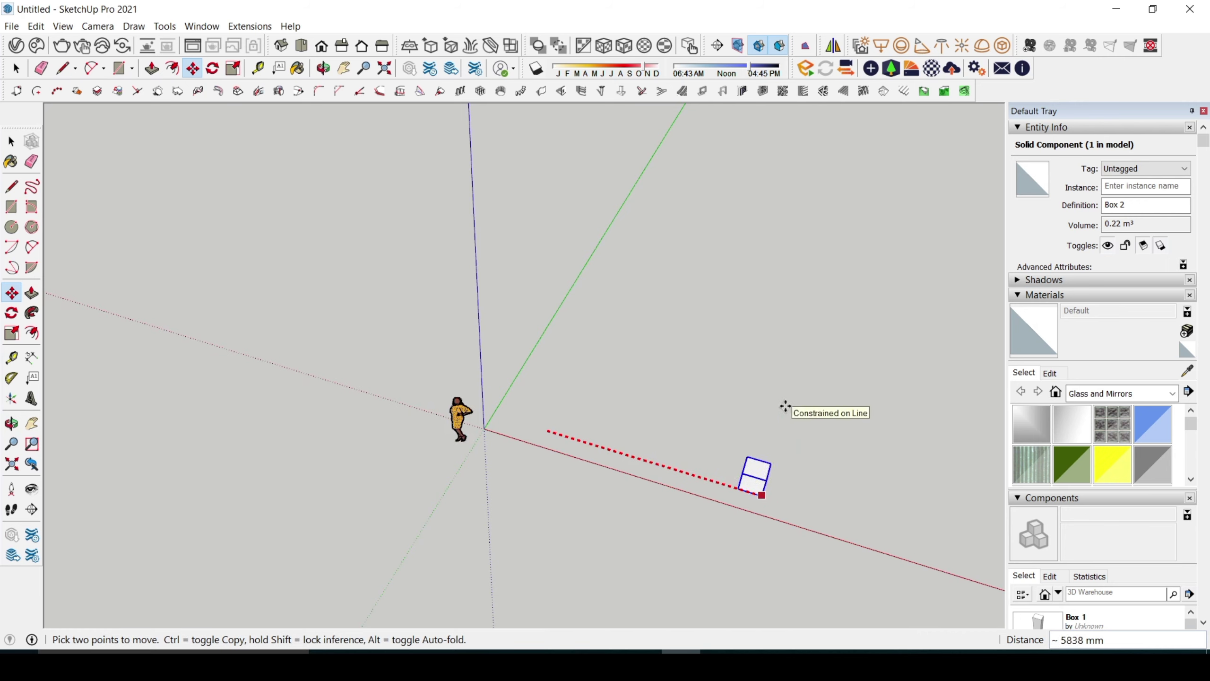
scroll(768, 412, up, 1)
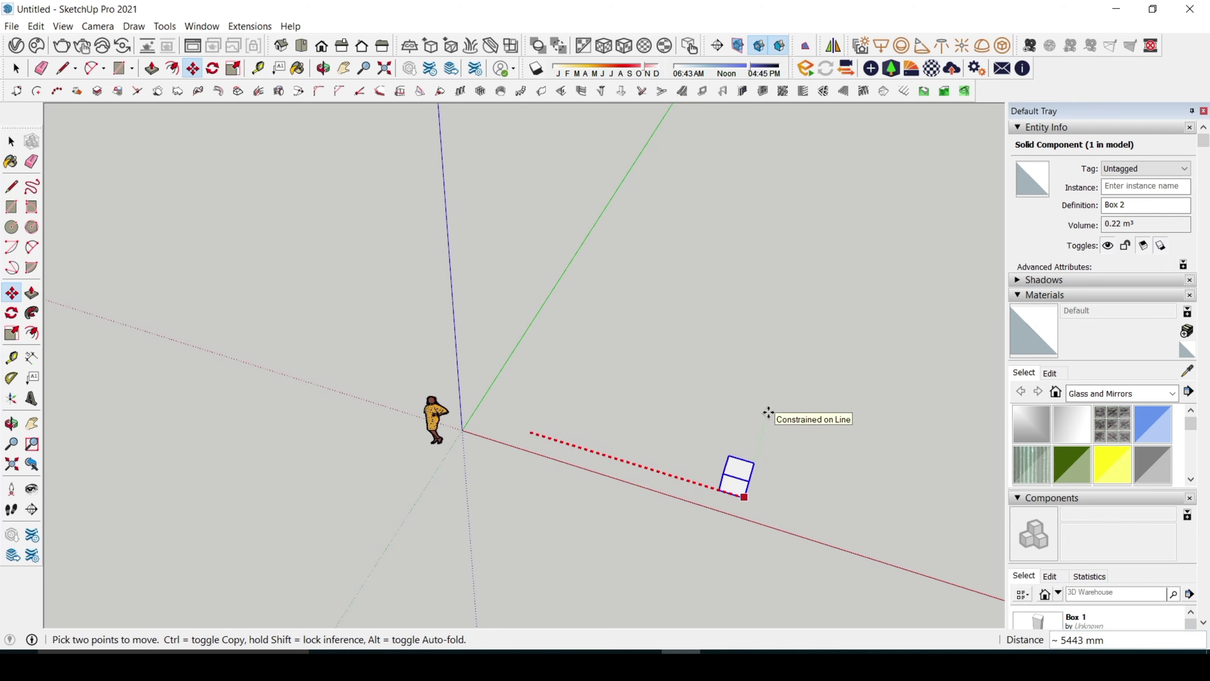
key(Right)
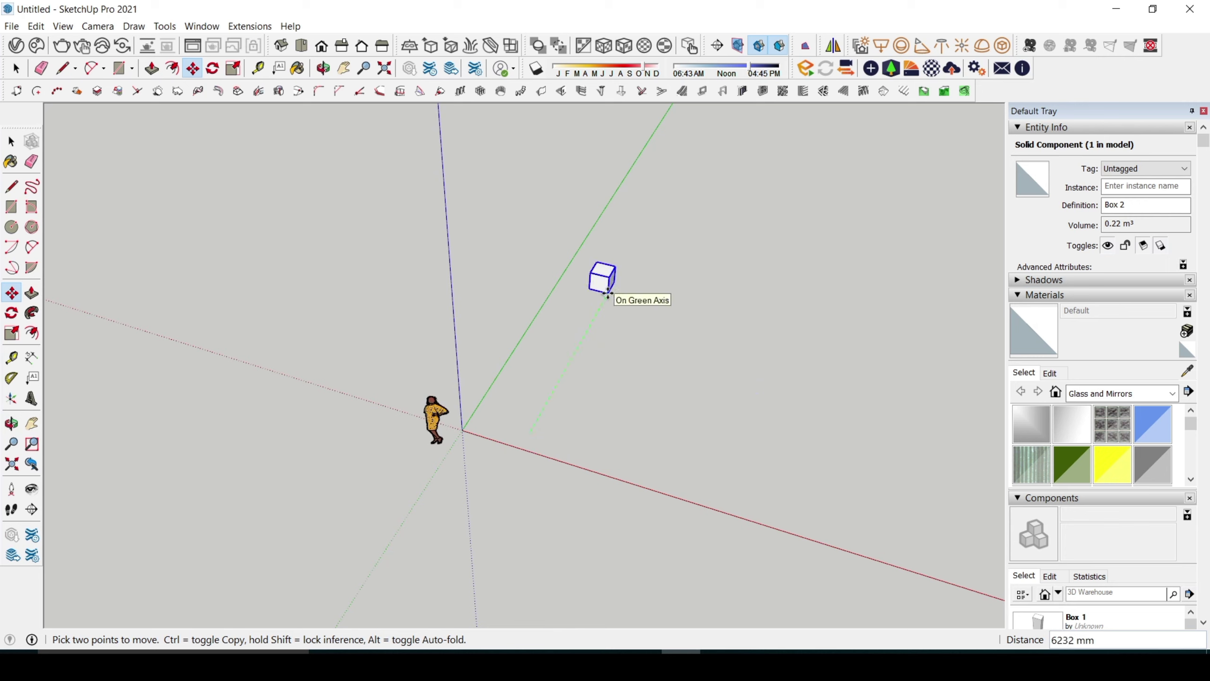
key(shift)
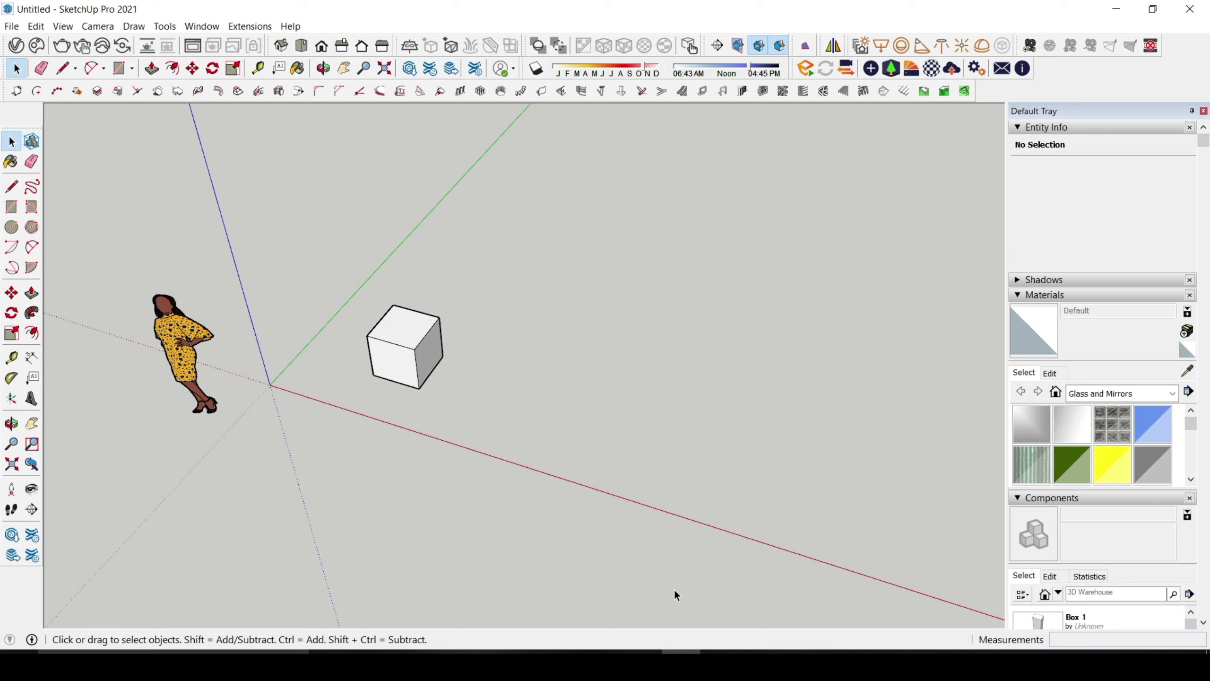
Copy the box from its lower front corner to a spot farther out along the red axis
key(o)
scroll(399, 358, up, 3)
middle_drag(389, 372, 431, 385)
click(407, 416)
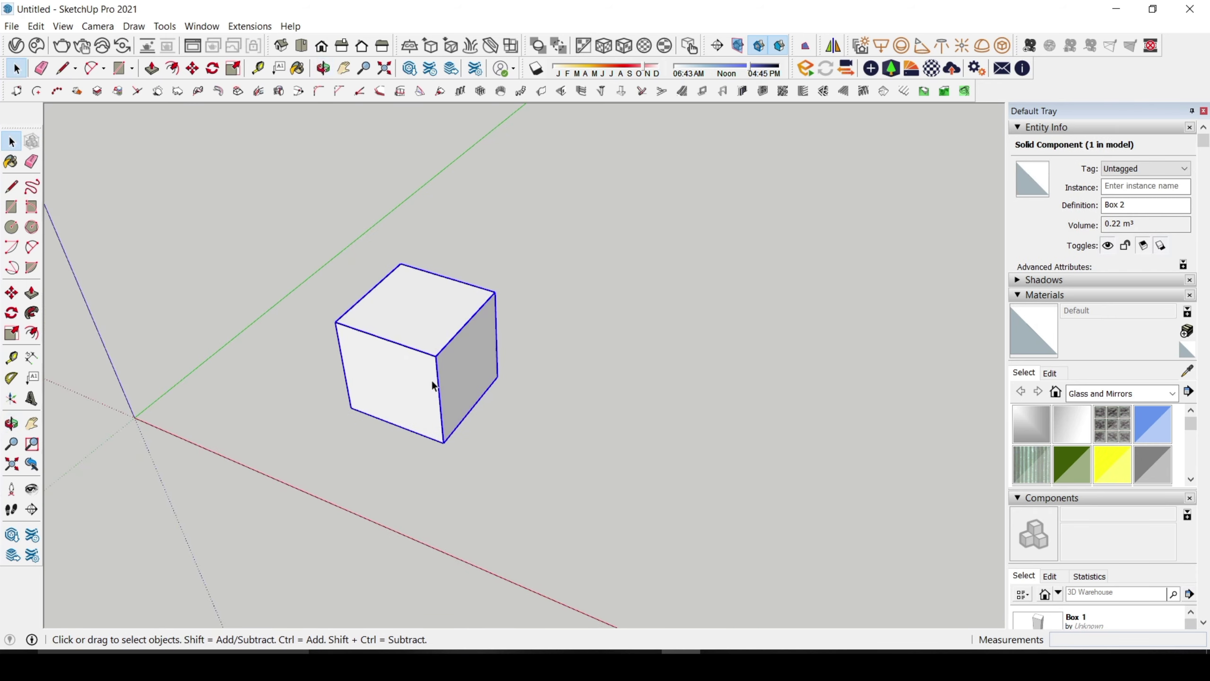
key(m)
key(ctrl)
click(444, 443)
scroll(371, 368, down, 2)
scroll(371, 368, down, 3)
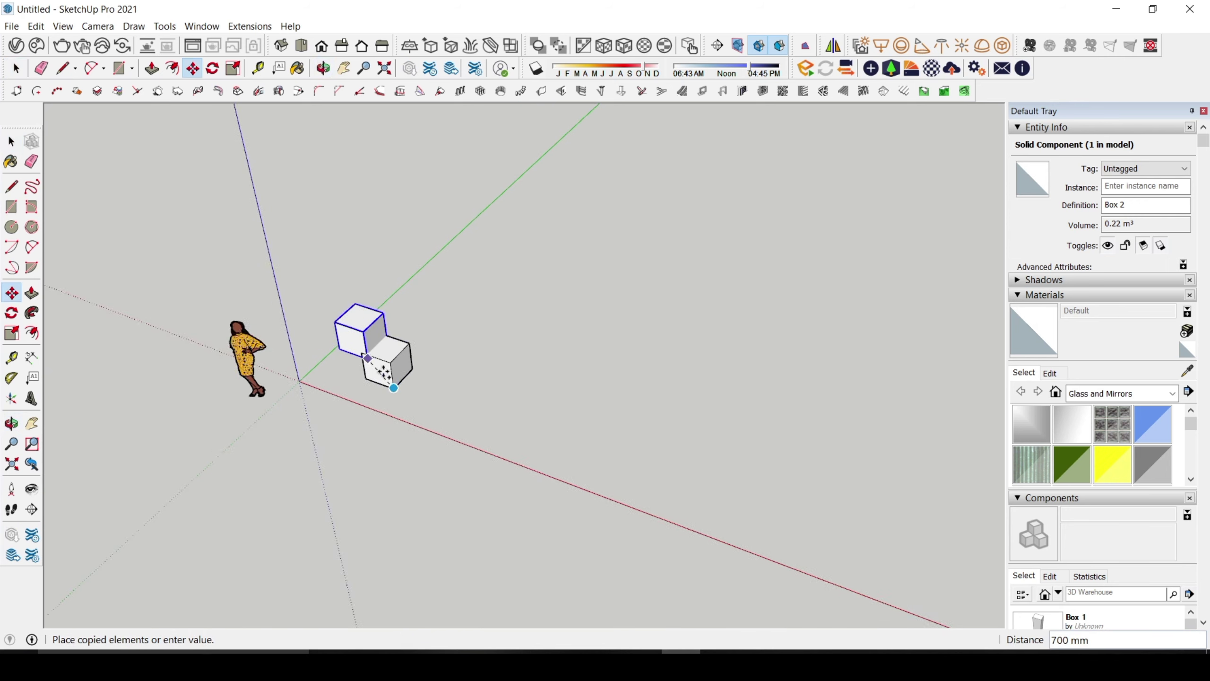
click(704, 497)
key(space)
Open the copied box component and offset its top face inward by 75 mm
scroll(698, 487, up, 3)
scroll(683, 481, down, 3)
scroll(687, 475, up, 5)
middle_drag(687, 475, 840, 439)
scroll(707, 350, up, 2)
double_click(689, 350)
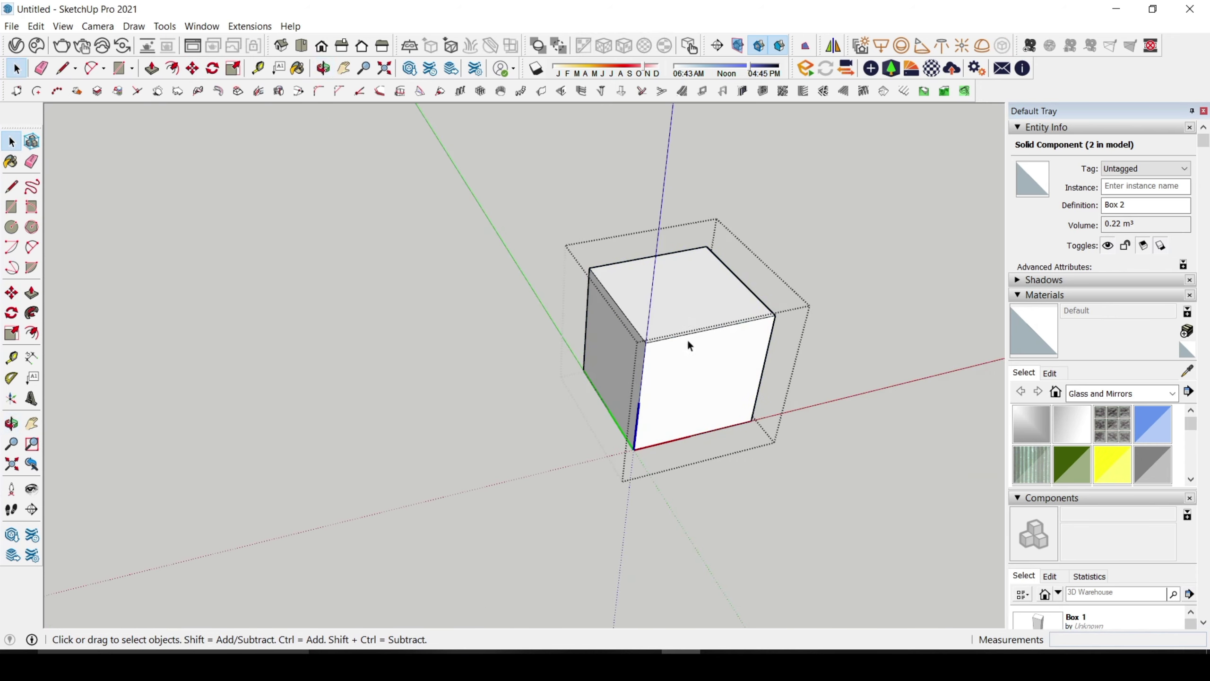
click(688, 310)
click(32, 333)
scroll(702, 258, up, 4)
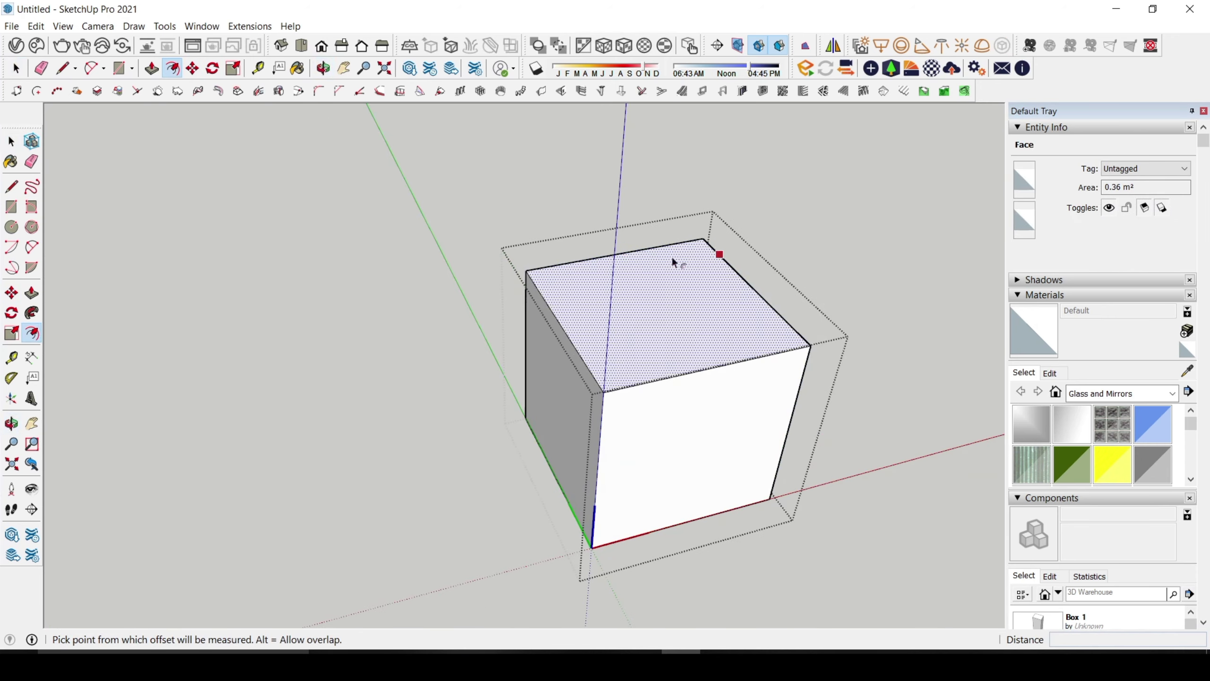
click(643, 247)
text(75)
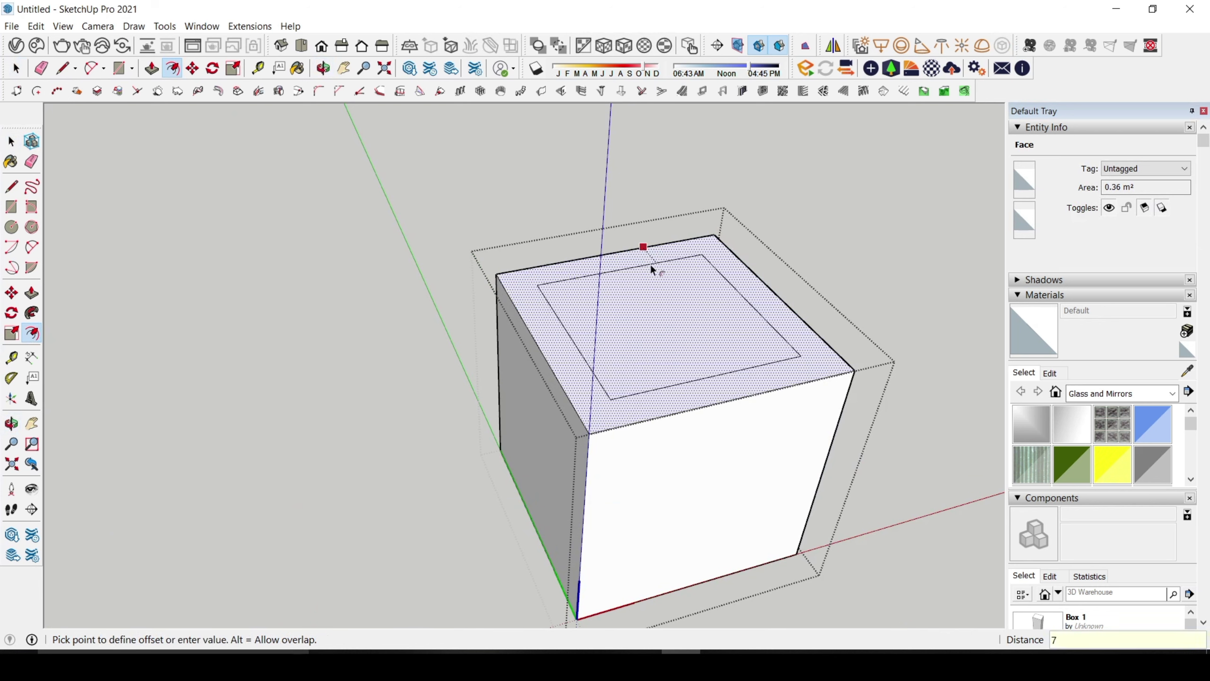
key(Return)
key(space)
Push/pull the inner square of the top face slightly upward and close the component
click(695, 343)
key(p)
drag(698, 343, 605, 352)
key(space)
scroll(859, 338, down, 3)
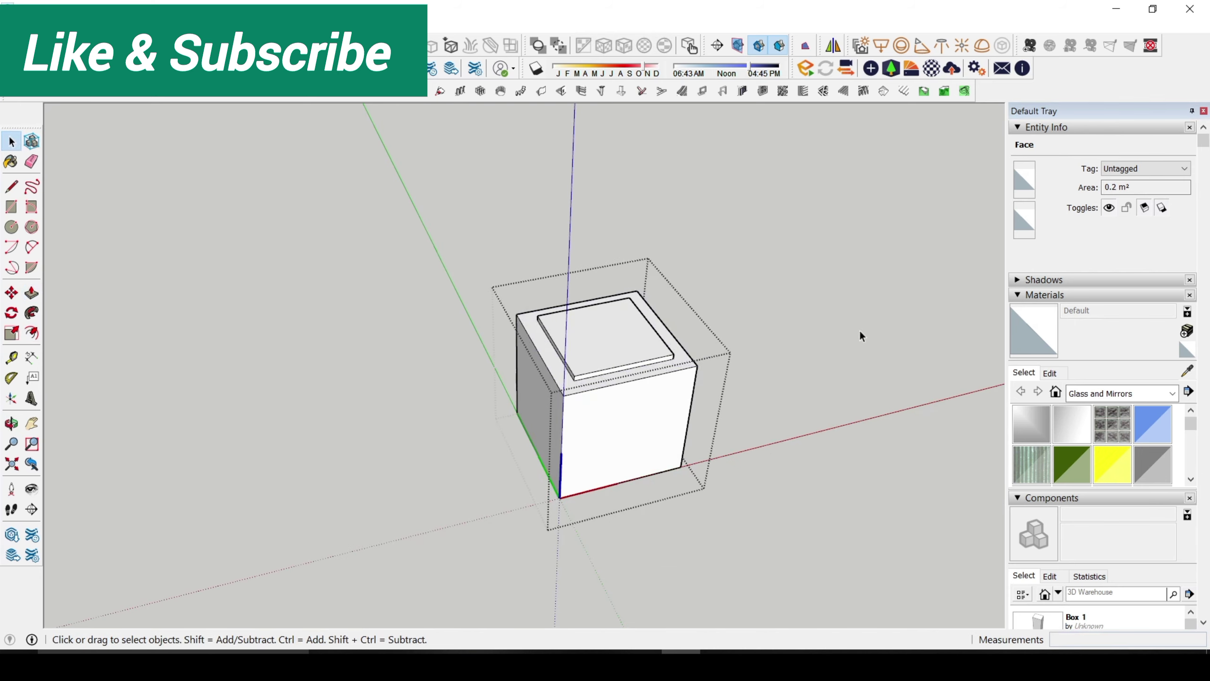
scroll(560, 322, down, 2)
click(518, 322)
middle_drag(518, 323, 596, 412)
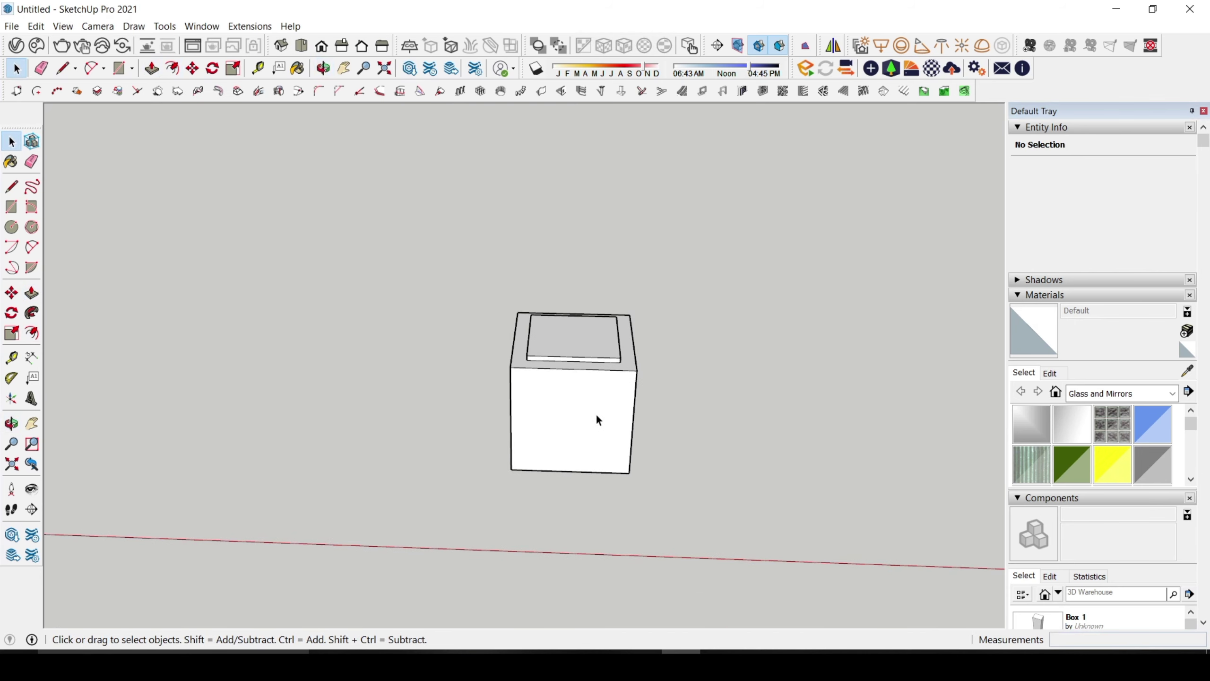
Copy the detailed box 625 mm straight up so the duplicate rests on its raised top
click(597, 424)
scroll(631, 453, up, 1)
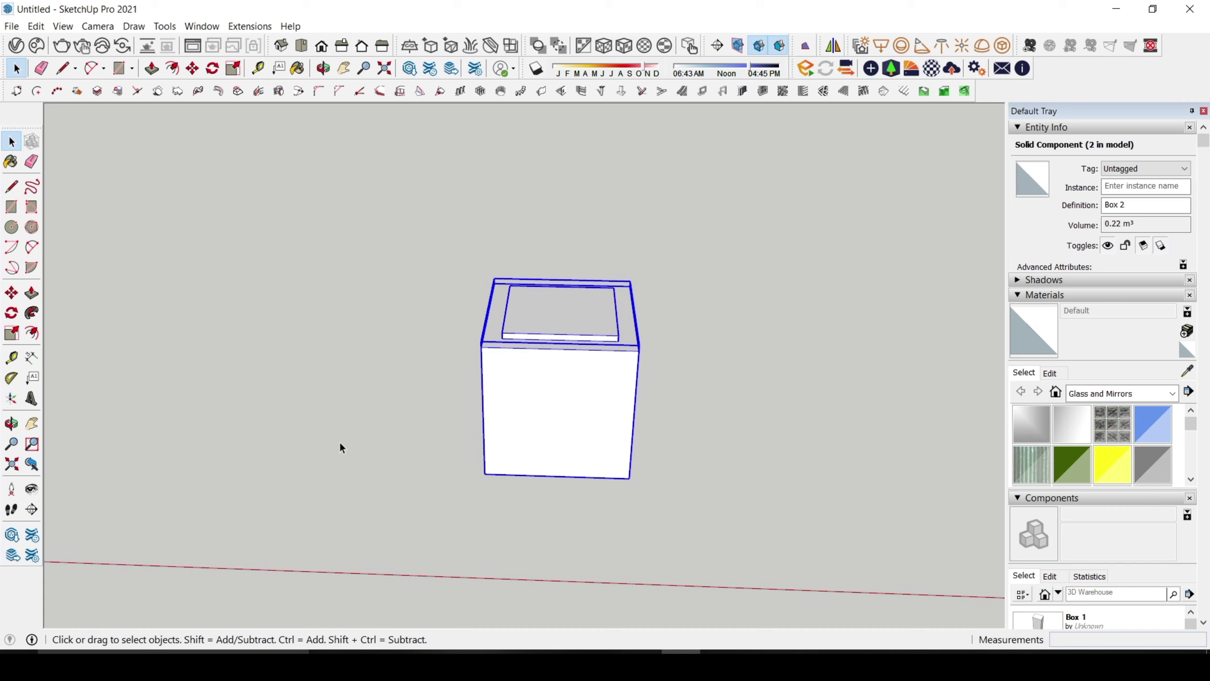
scroll(552, 390, down, 1)
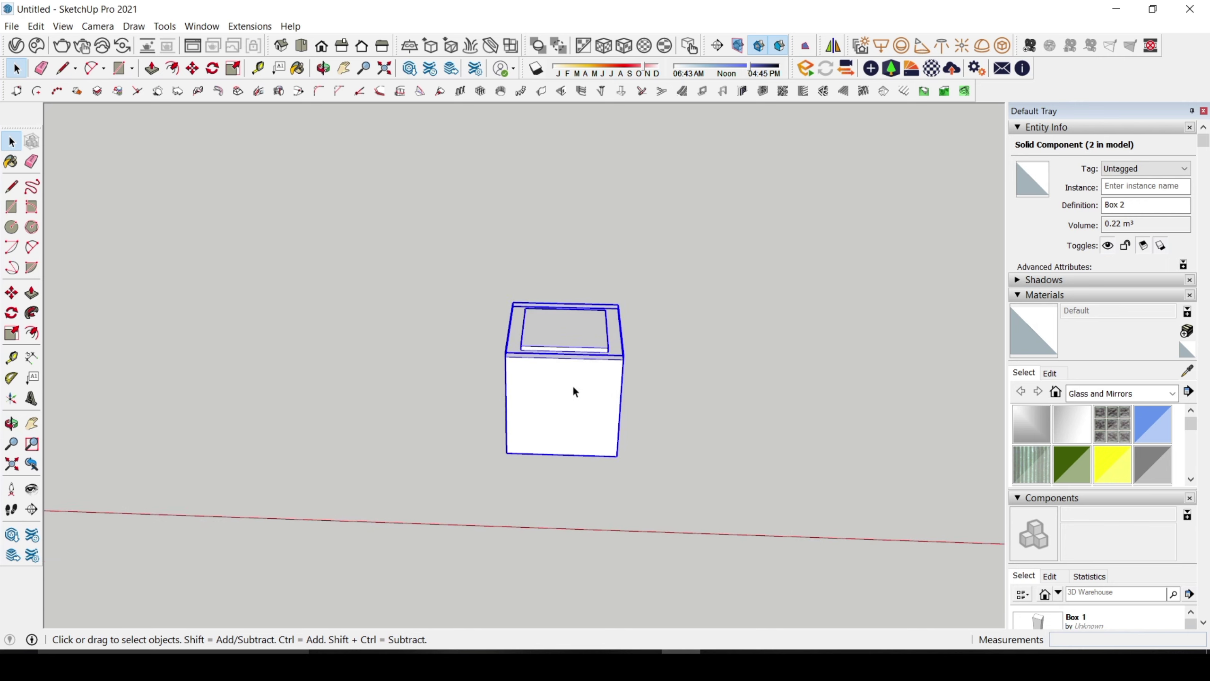
scroll(569, 386, up, 1)
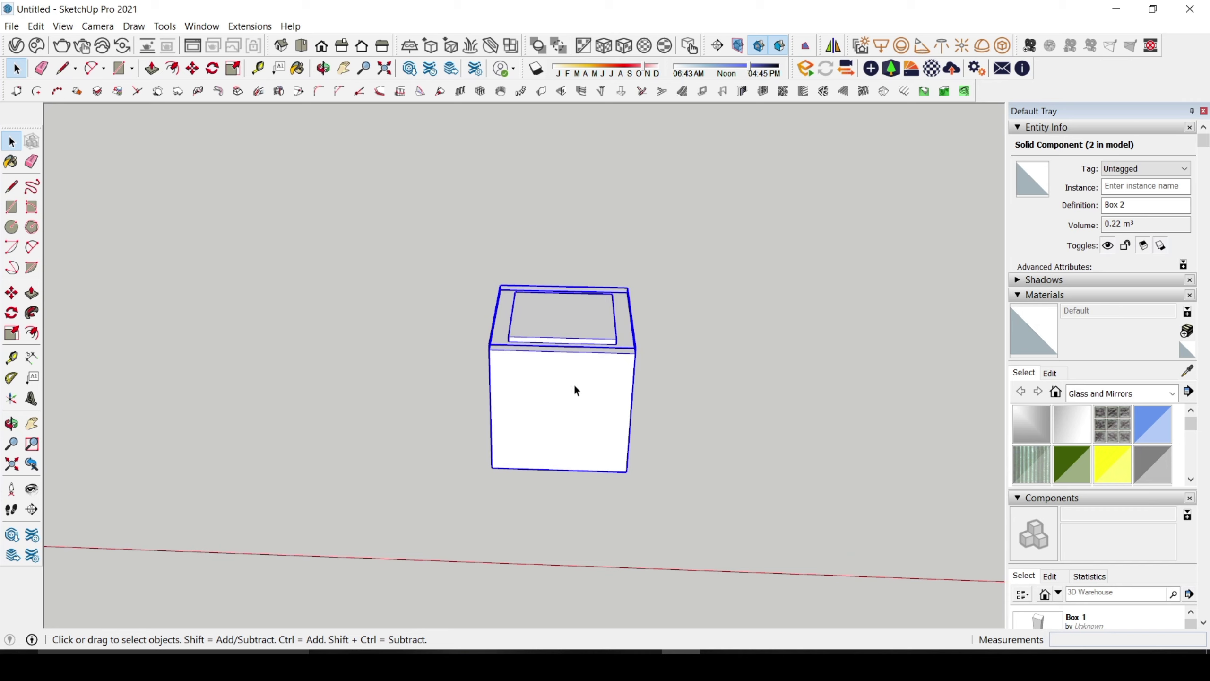
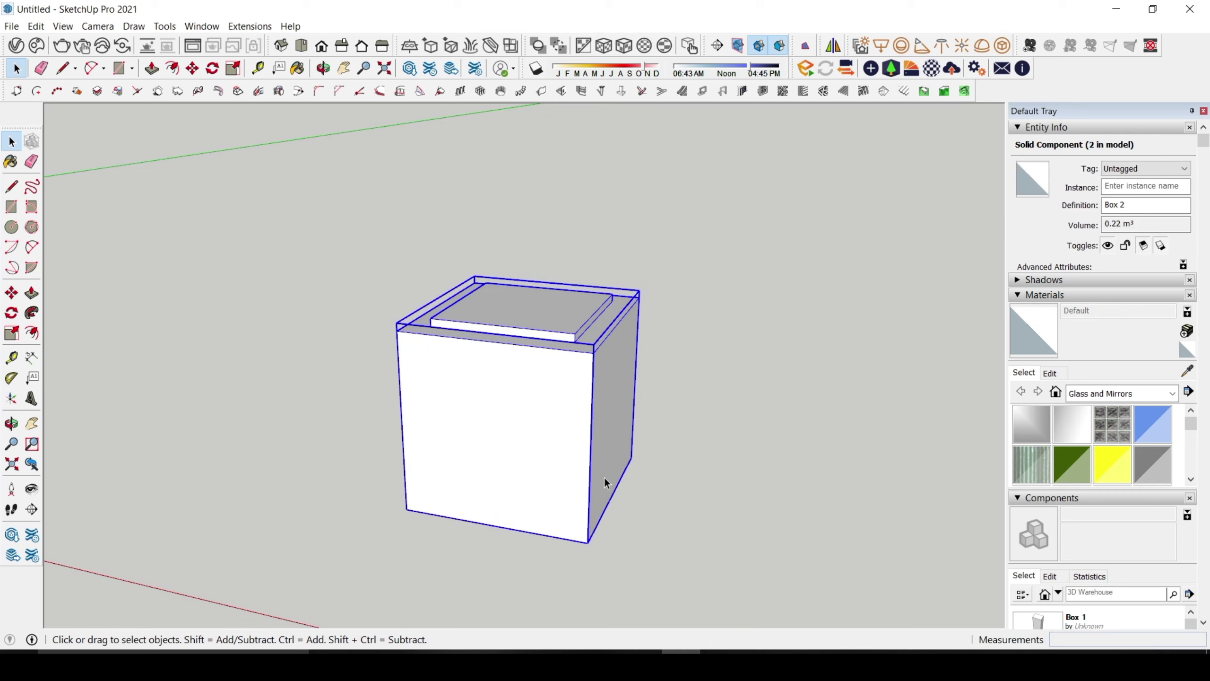
key(m)
click(590, 542)
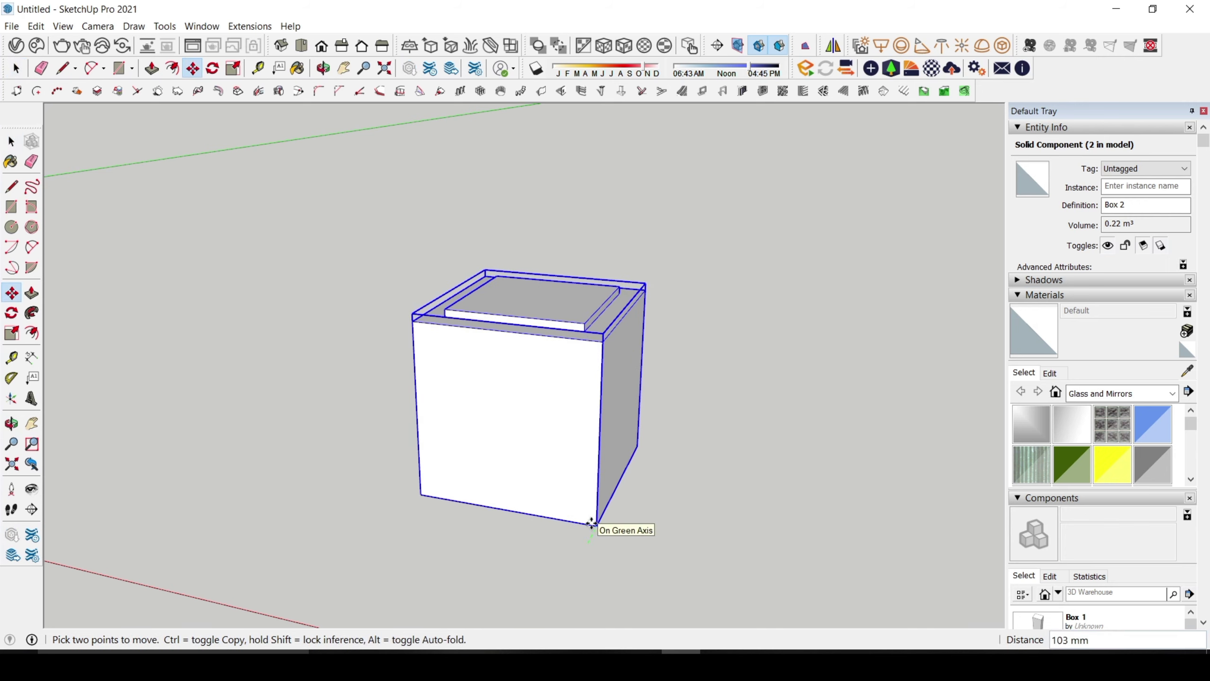
key(ctrl)
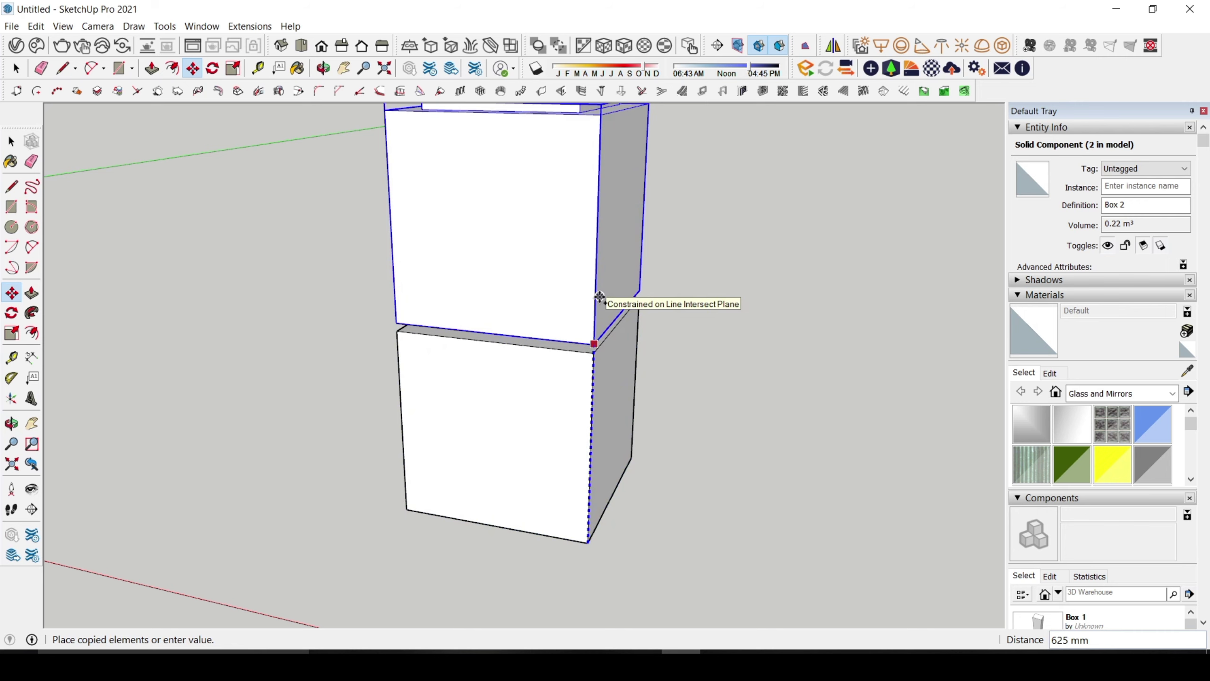
click(599, 297)
scroll(595, 381, down, 2)
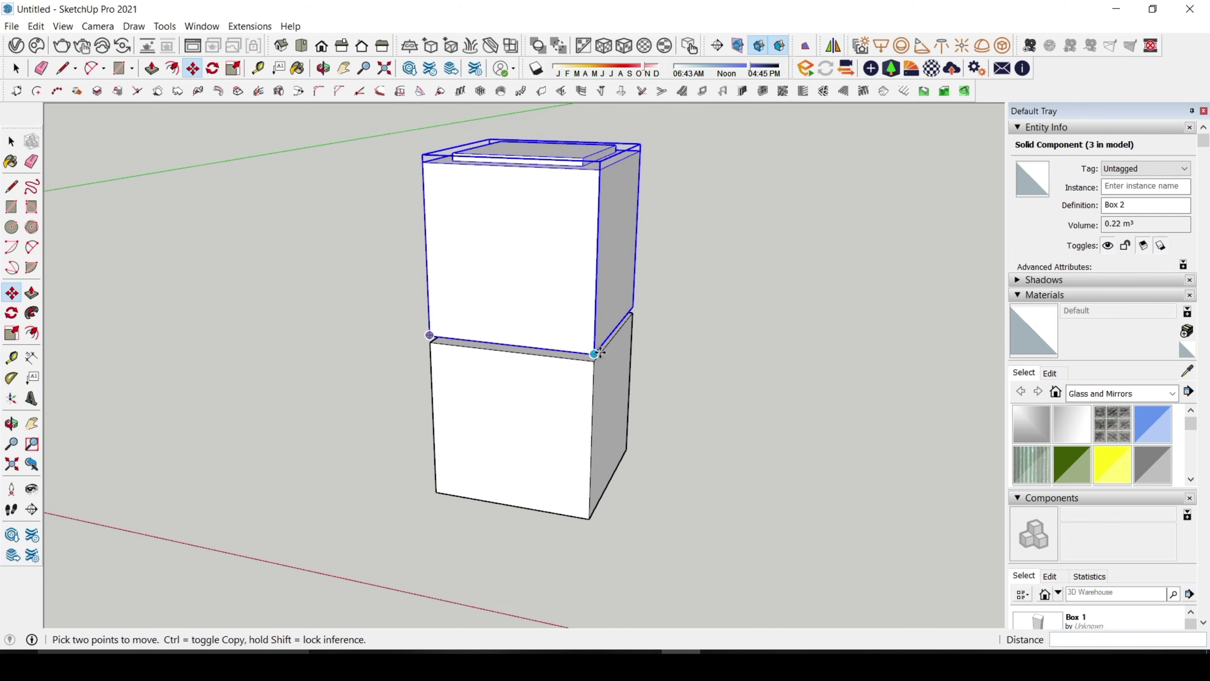
scroll(594, 354, down, 1)
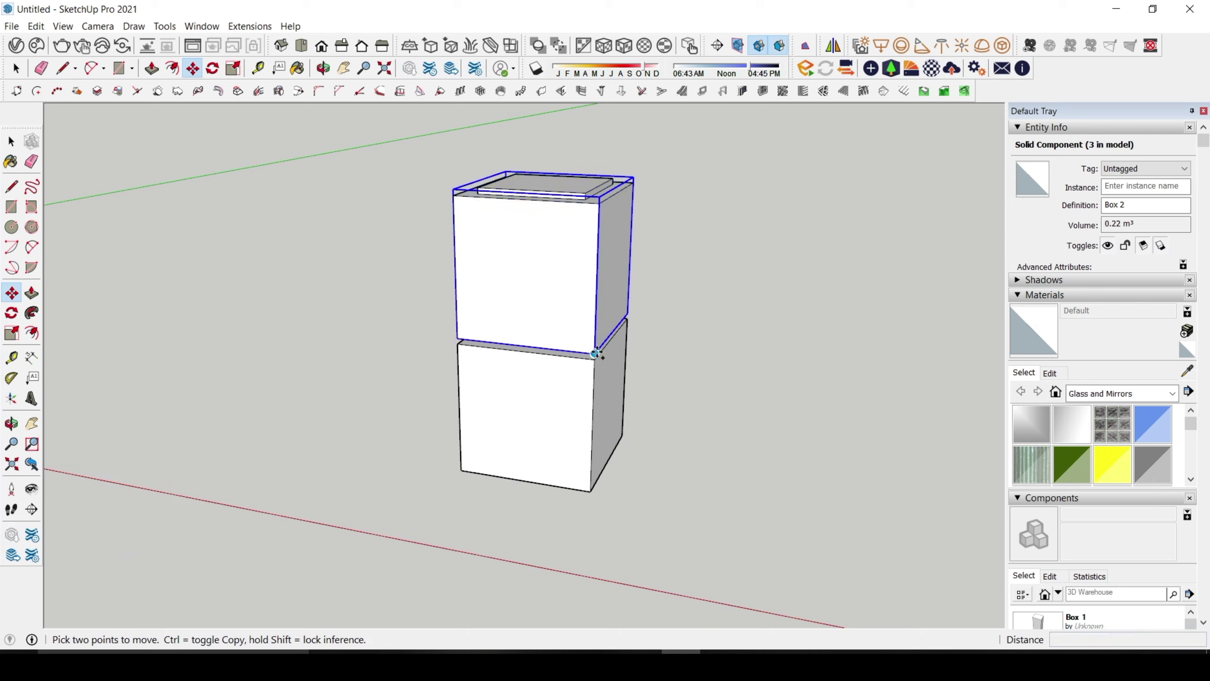
Copy the upper box another 625 mm up and repeat that copy x7 to build a tall column
click(596, 353)
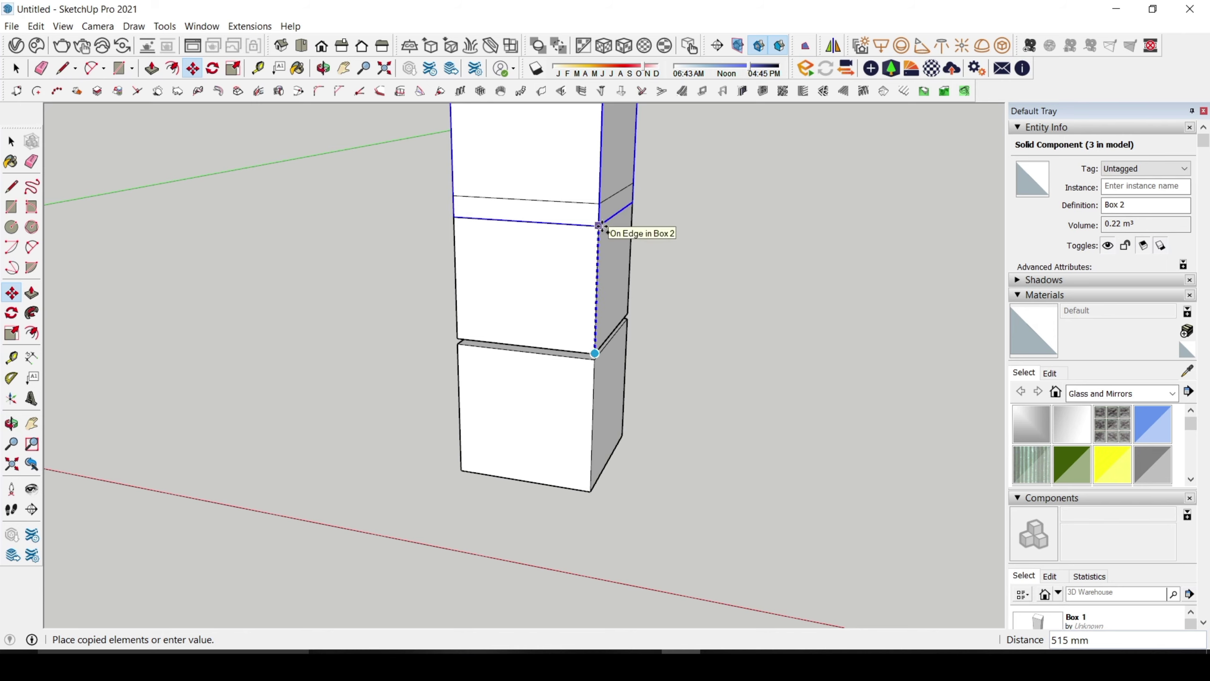
click(600, 185)
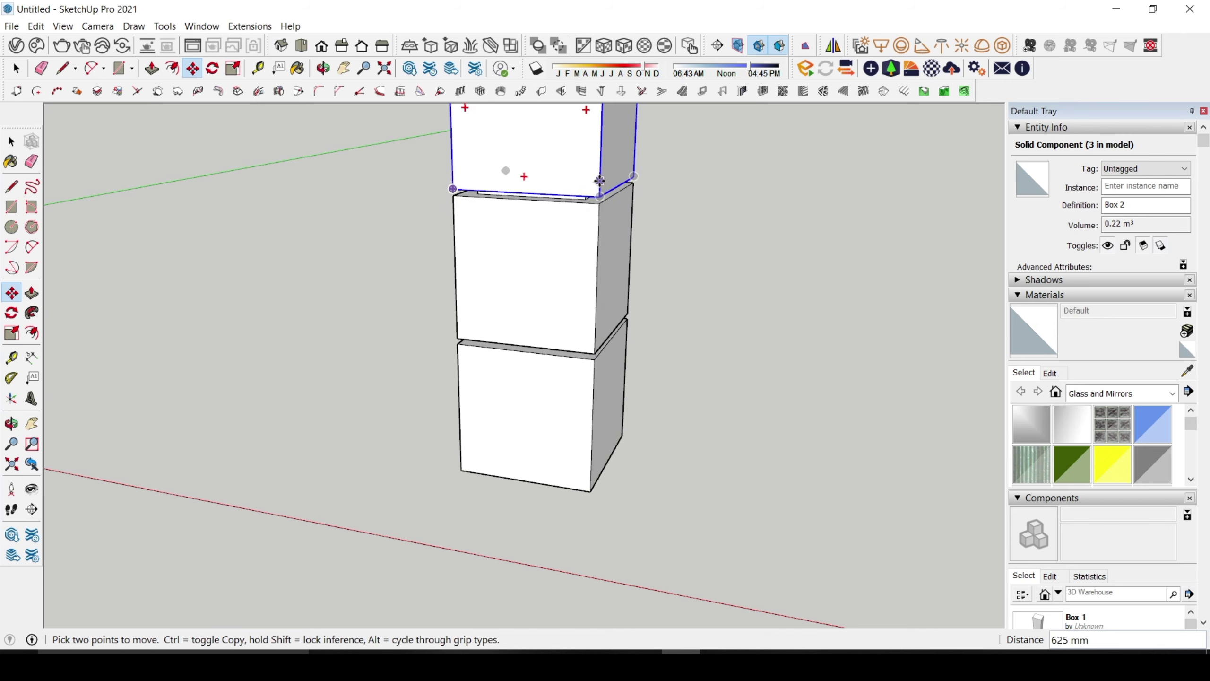
scroll(576, 387, down, 3)
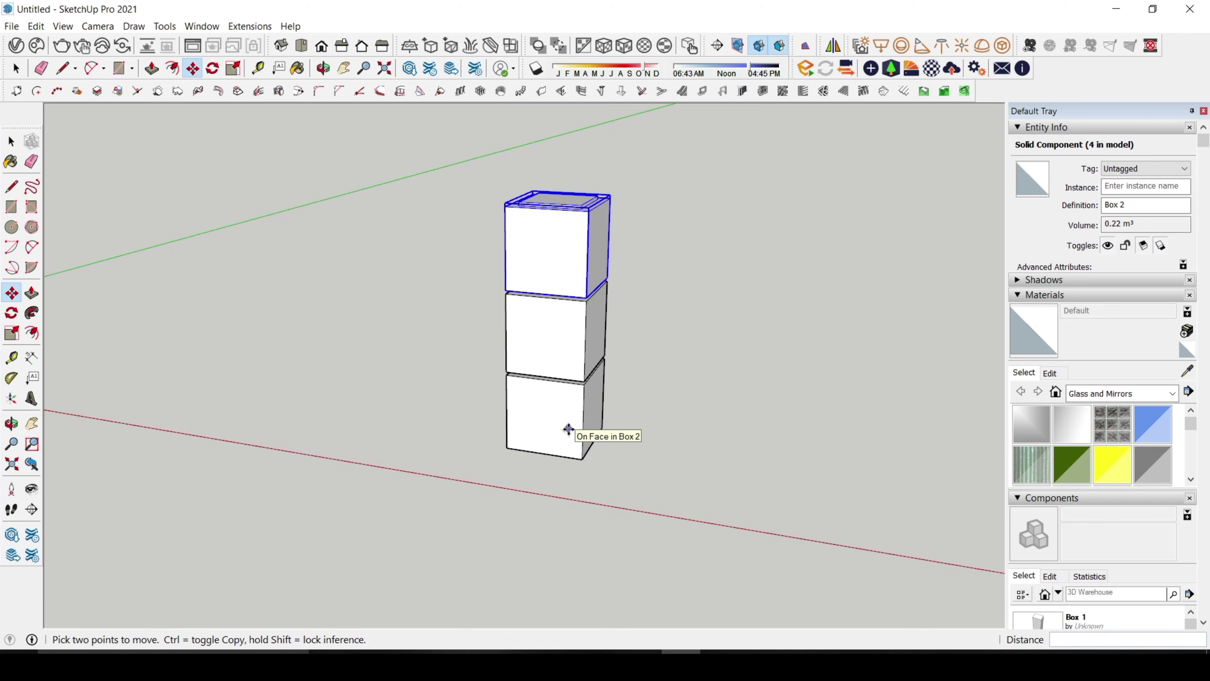
text(x7)
key(Return)
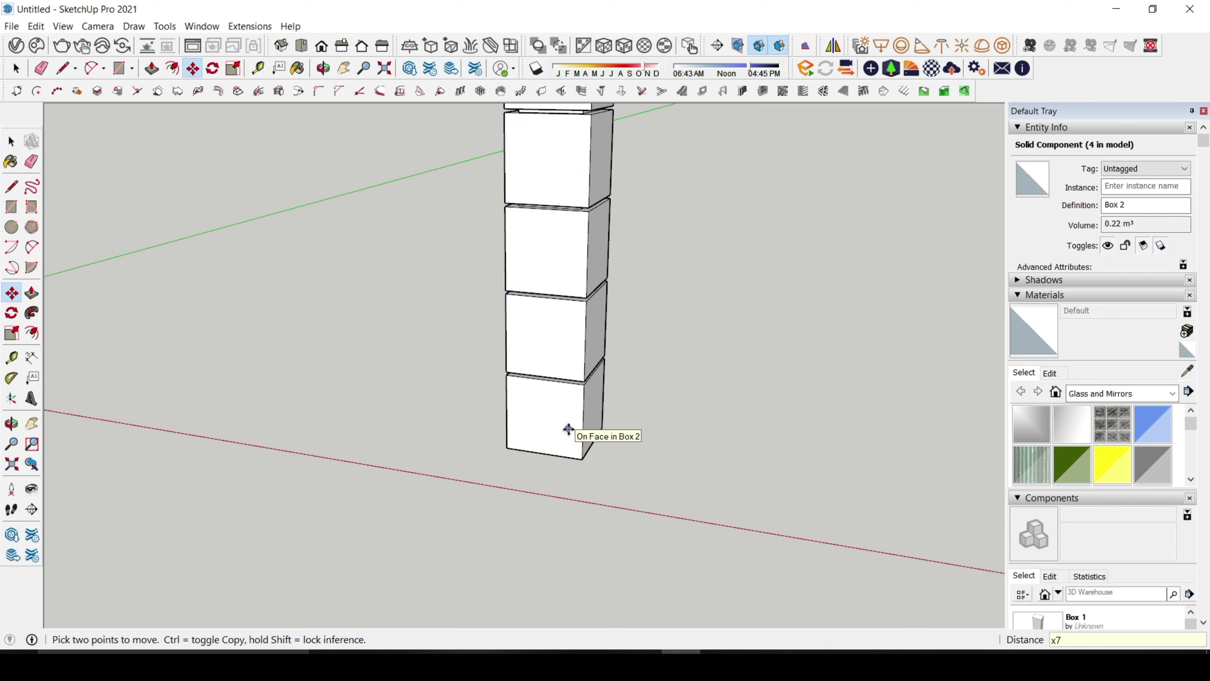
scroll(544, 481, down, 5)
key(space)
click(580, 412)
scroll(581, 411, up, 3)
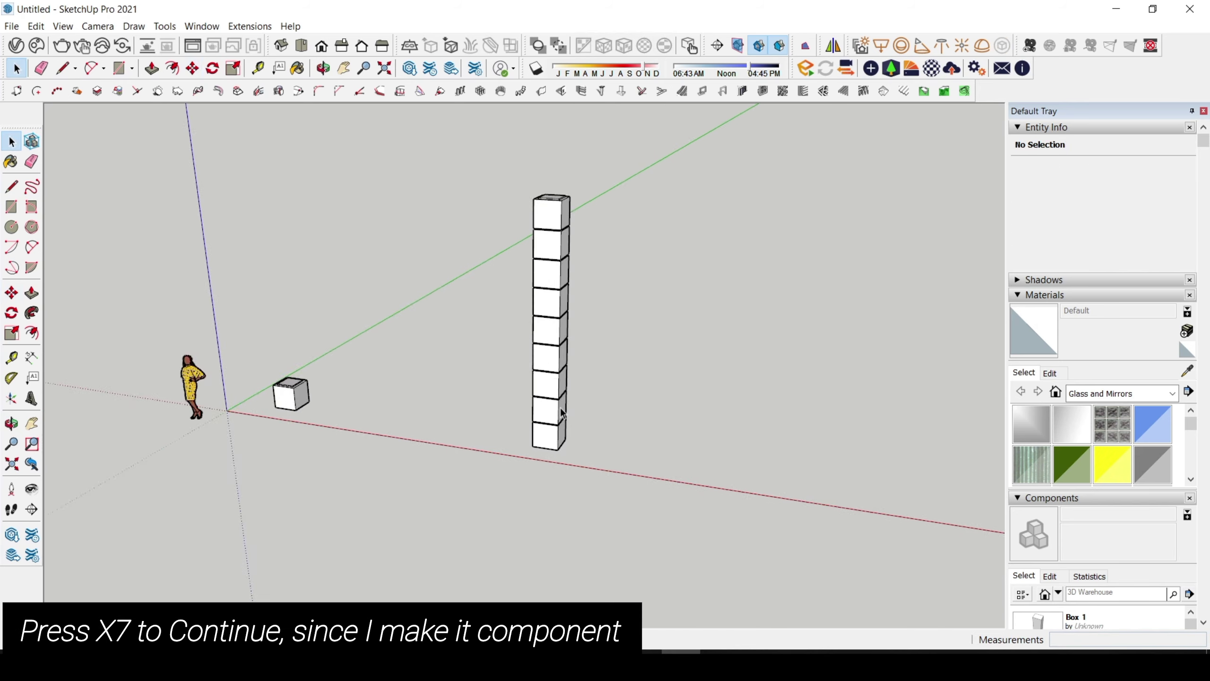
scroll(577, 389, down, 4)
scroll(566, 387, up, 4)
scroll(566, 387, down, 2)
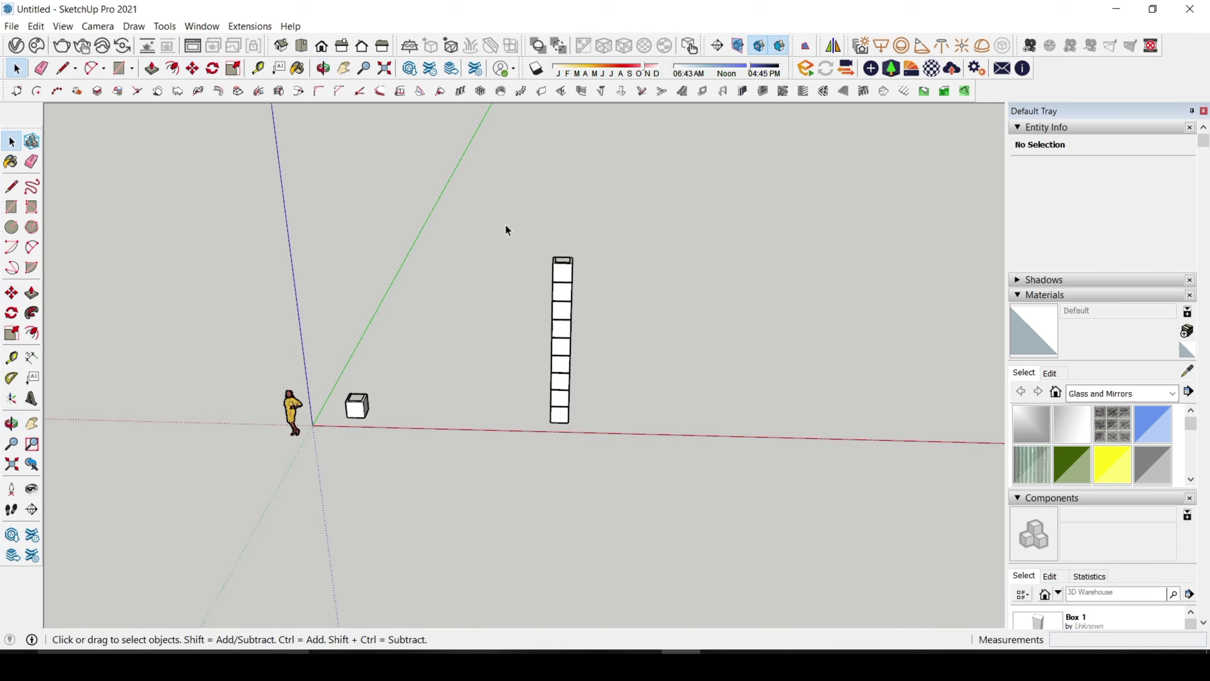
Select the whole nine-box column and try copying it from its base corner straight up along the blue axis
drag(505, 210, 666, 490)
scroll(581, 428, up, 3)
key(m)
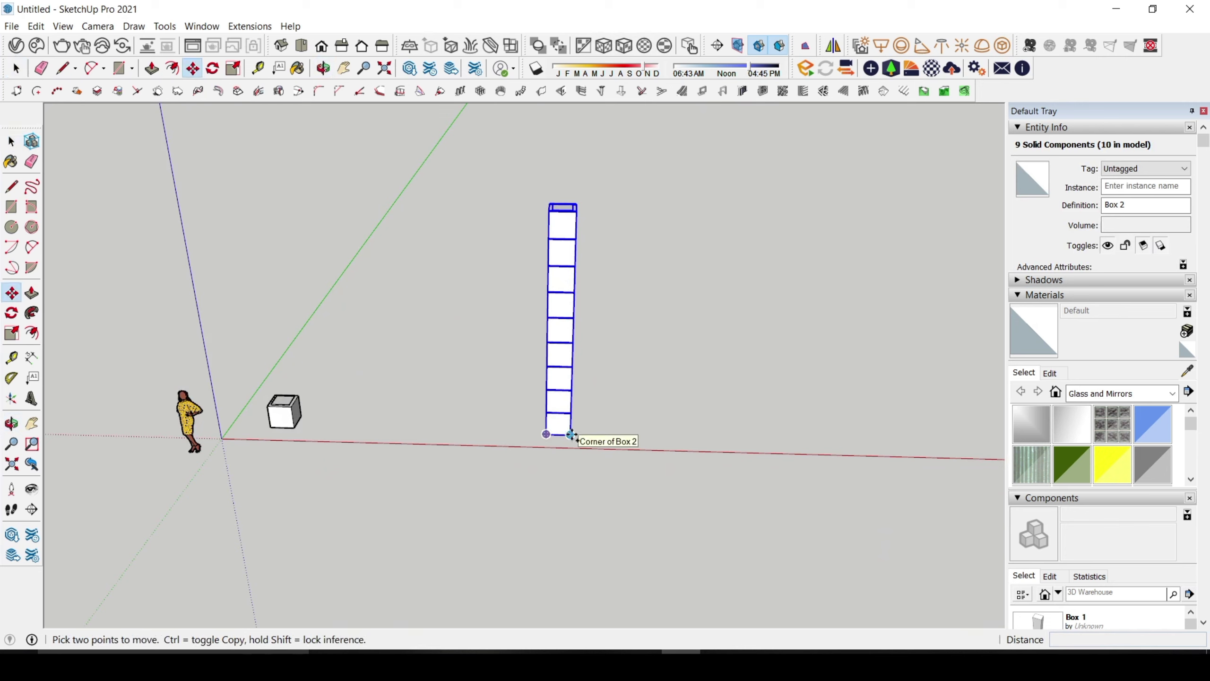
click(571, 434)
key(ctrl)
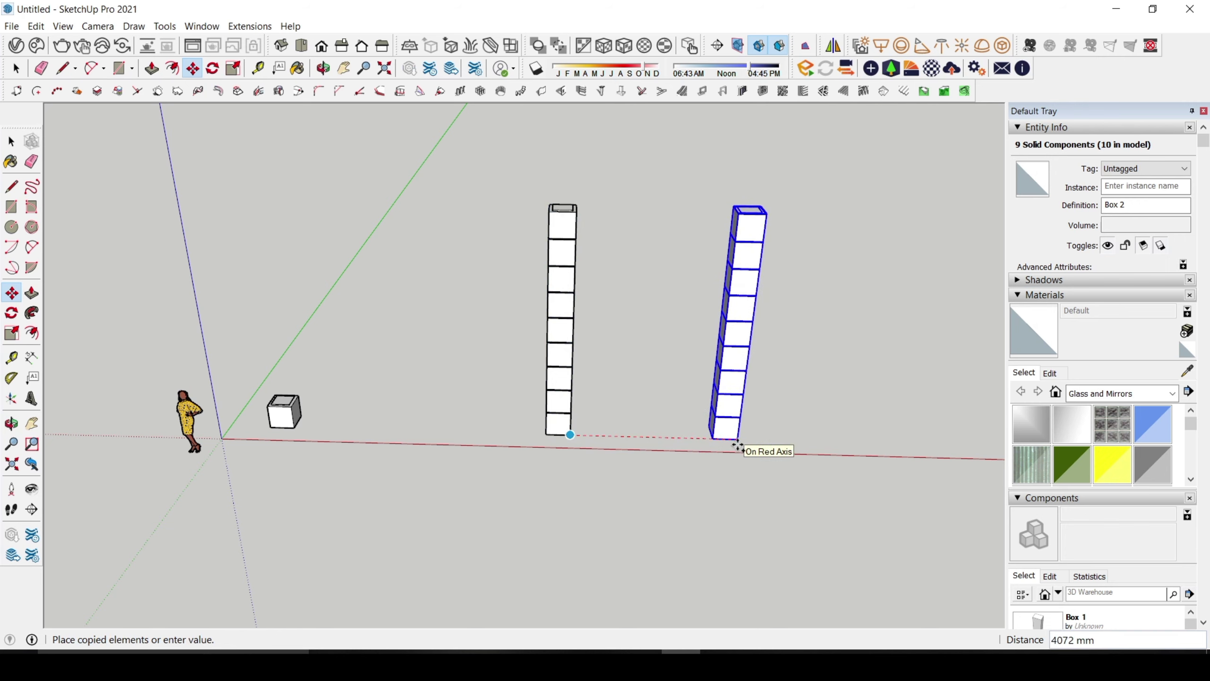
scroll(651, 435, down, 3)
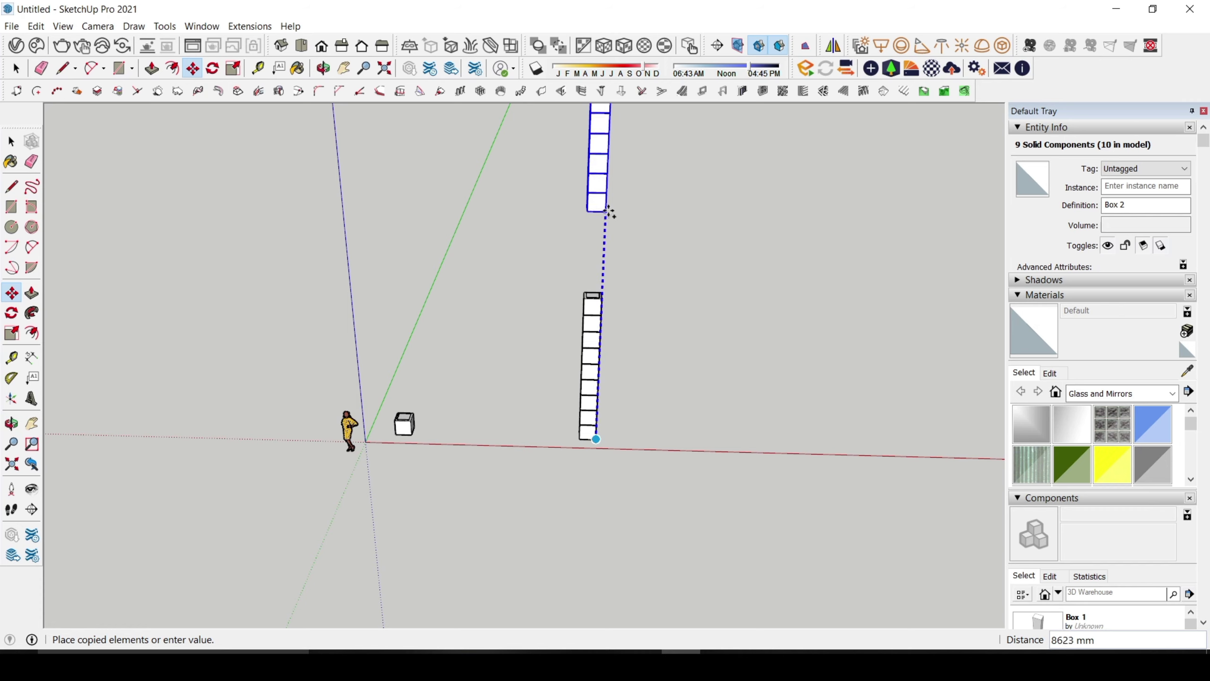
scroll(608, 218, down, 2)
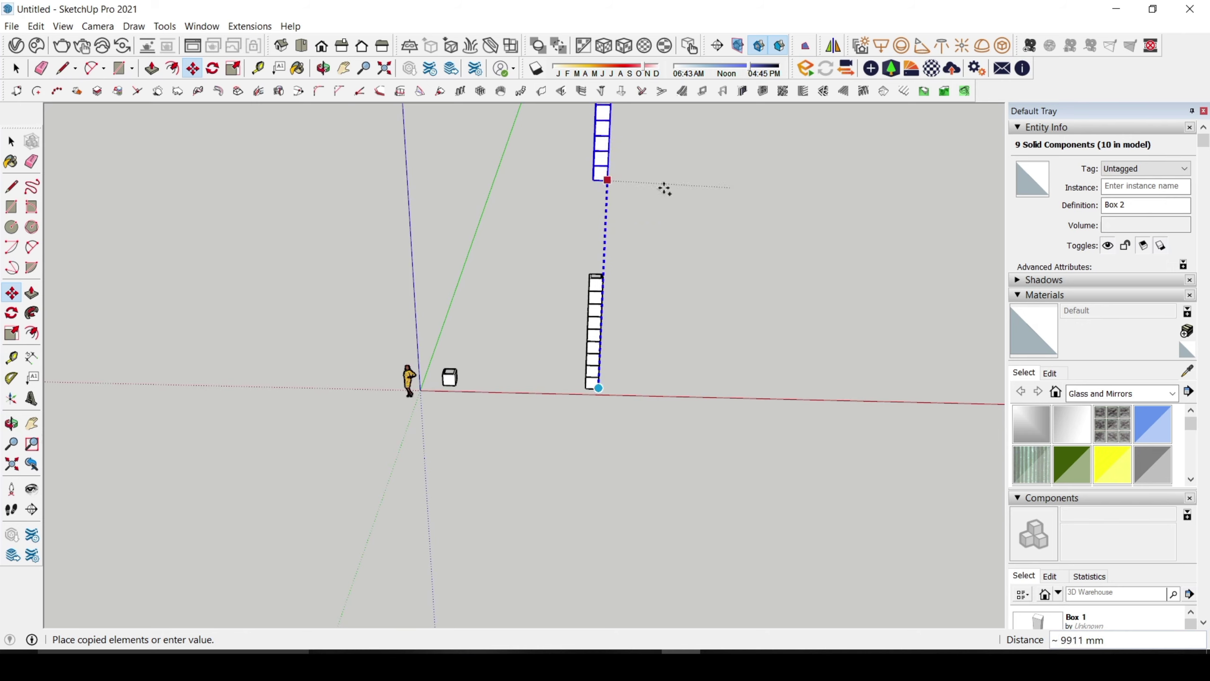
scroll(541, 343, down, 1)
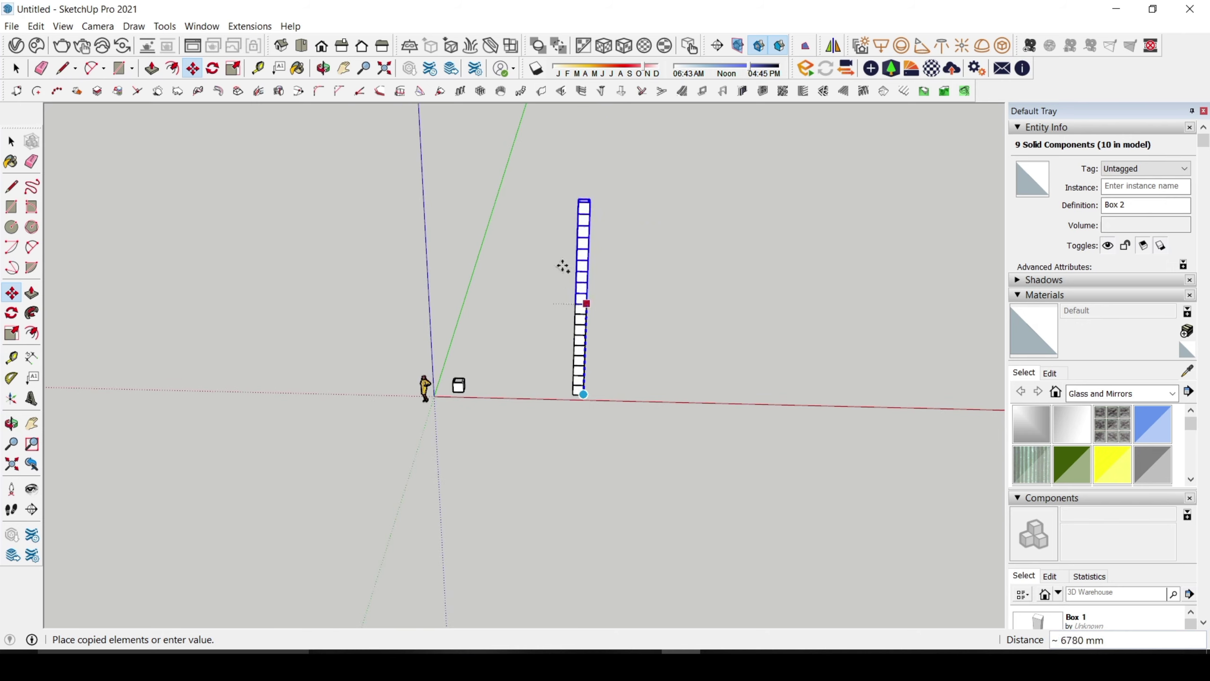
scroll(586, 203, up, 2)
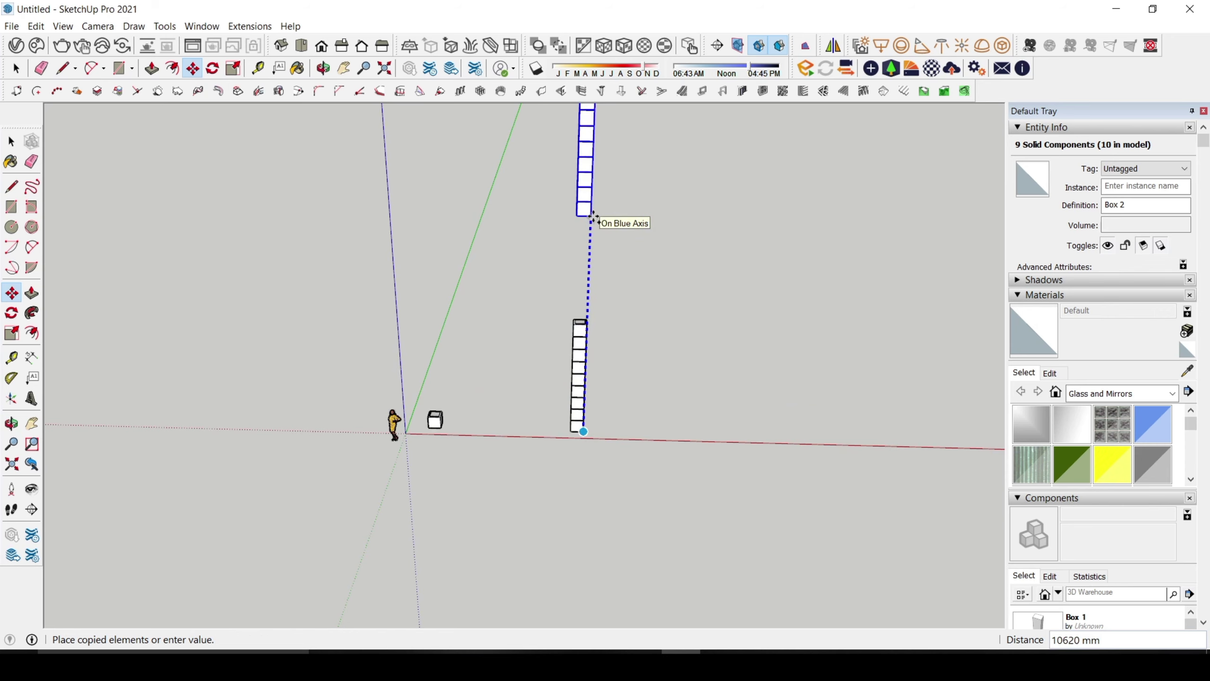
key(space)
scroll(598, 295, up, 2)
scroll(525, 278, down, 2)
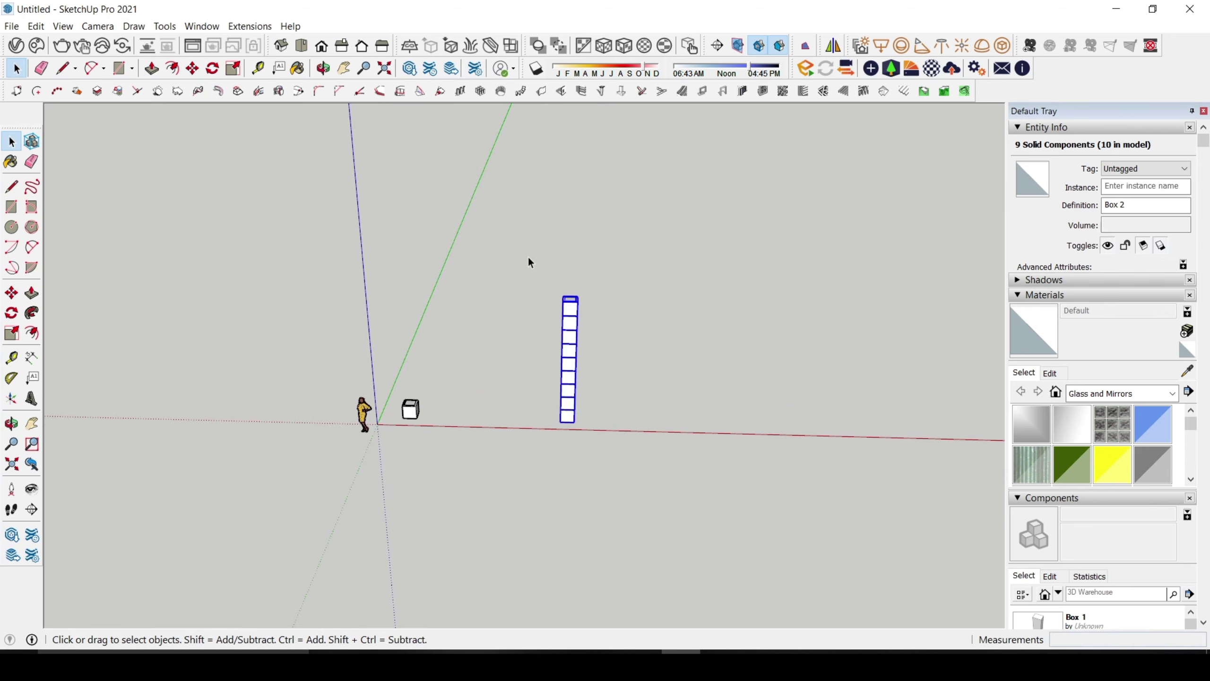
Try copying the column from its base corner with the direction locked to the red axis and to the green axis
scroll(589, 411, up, 2)
key(m)
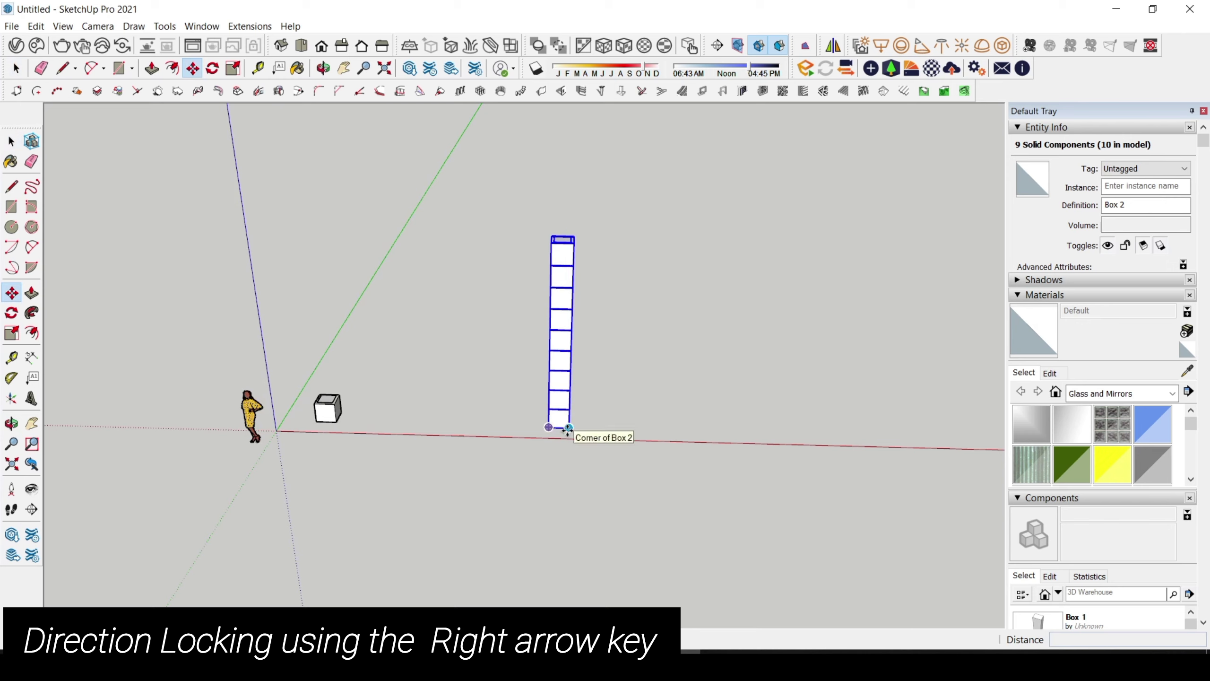
click(568, 428)
key(ctrl)
key(Right)
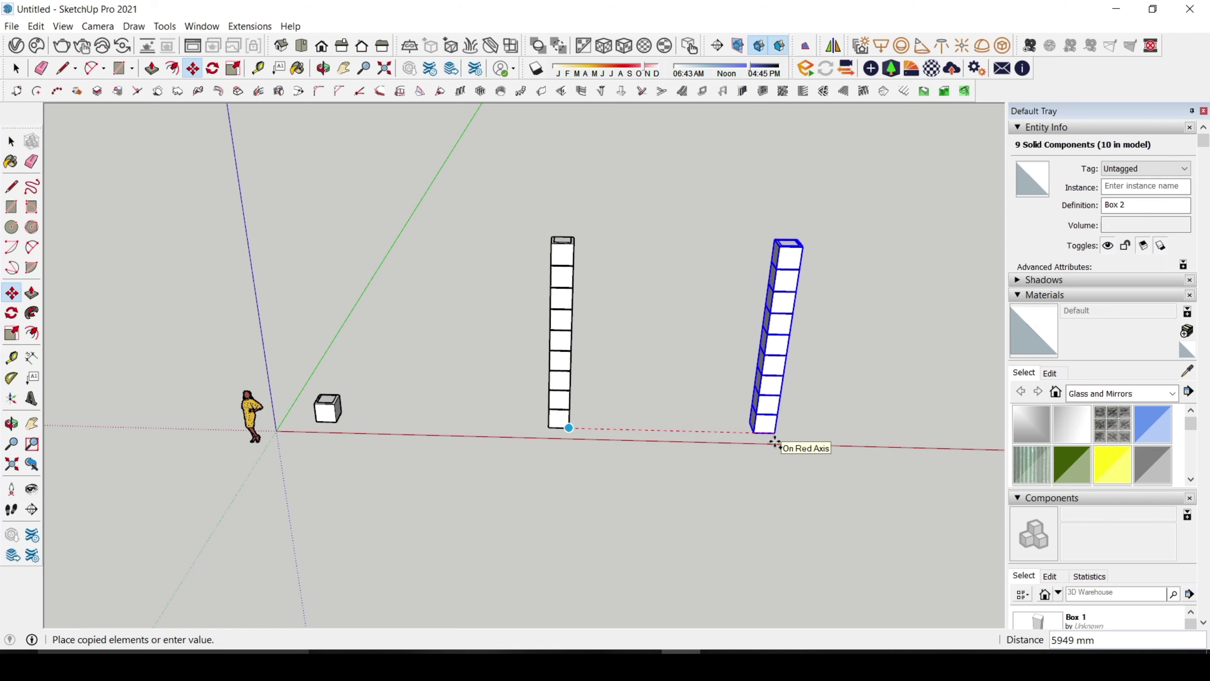
scroll(469, 540, down, 2)
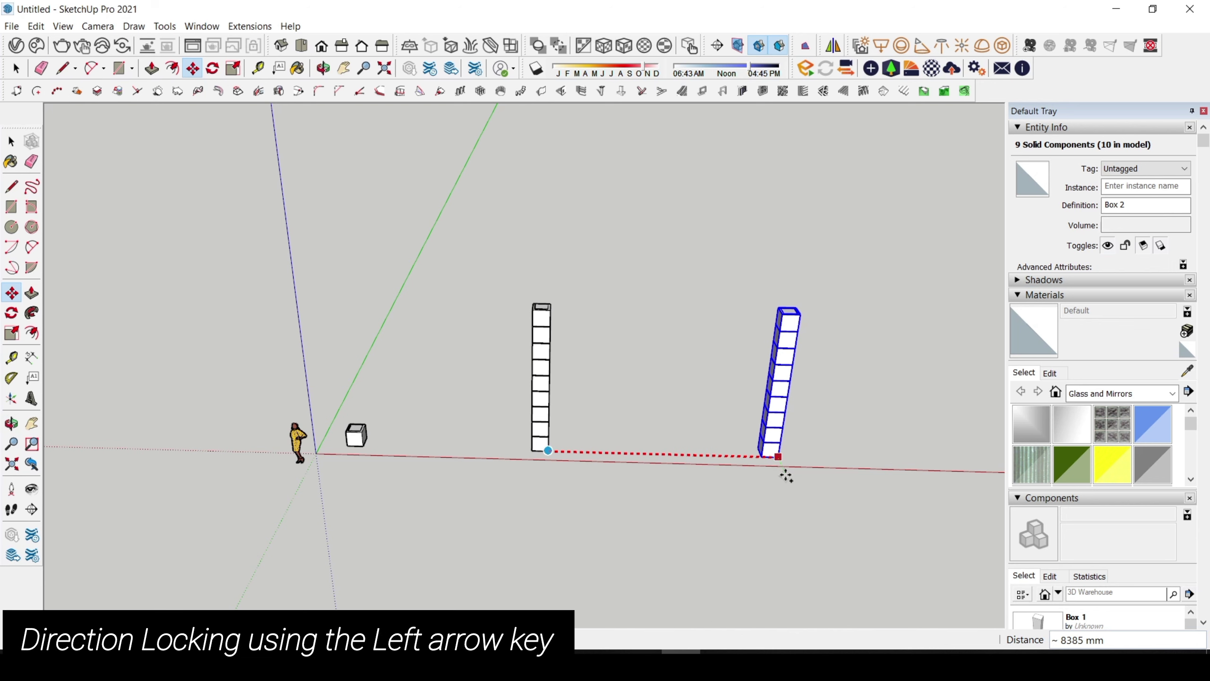
key(Left)
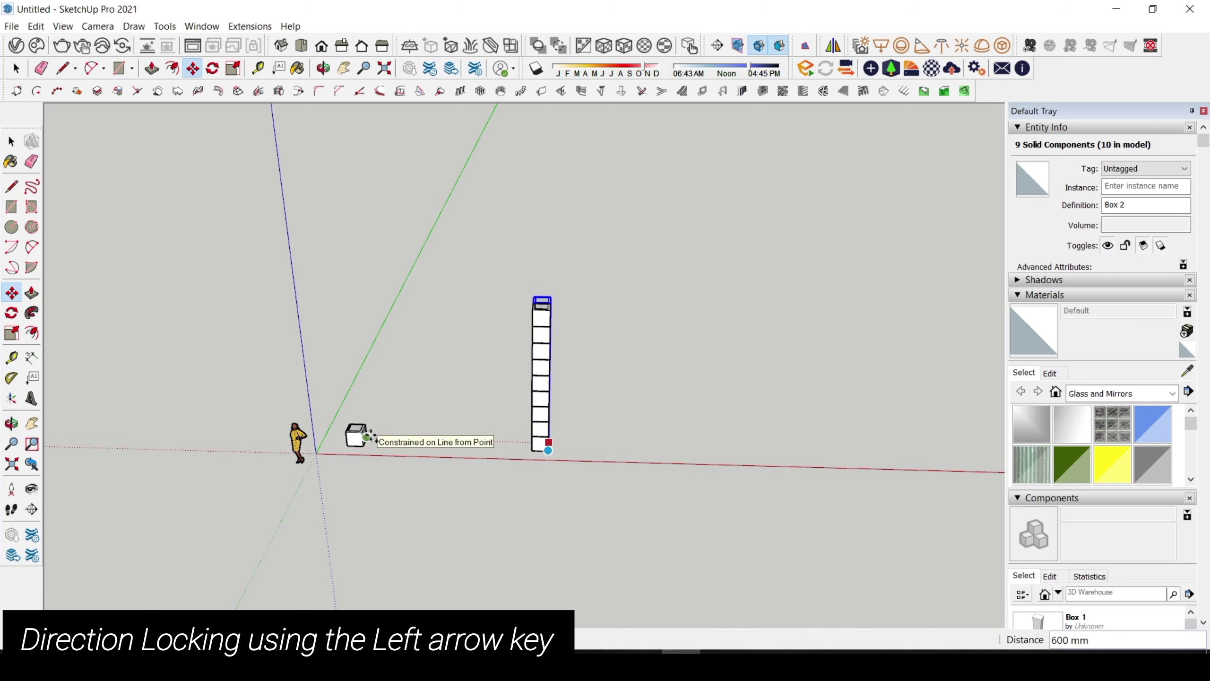
key(Escape)
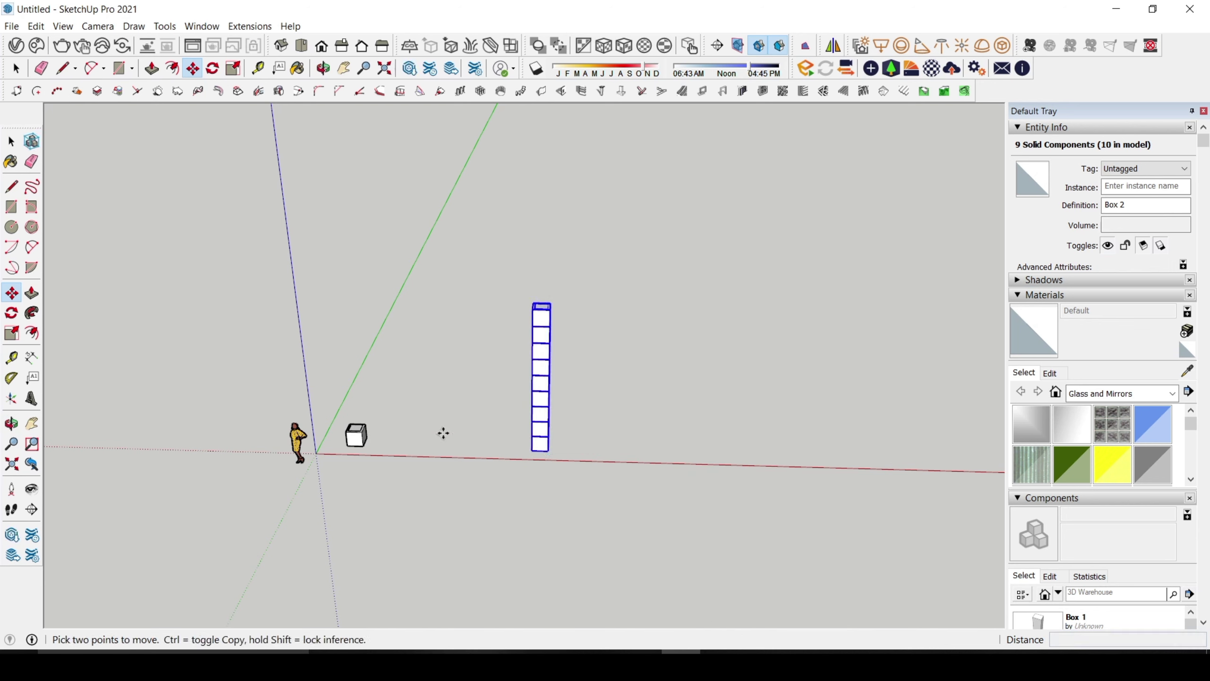
key(space)
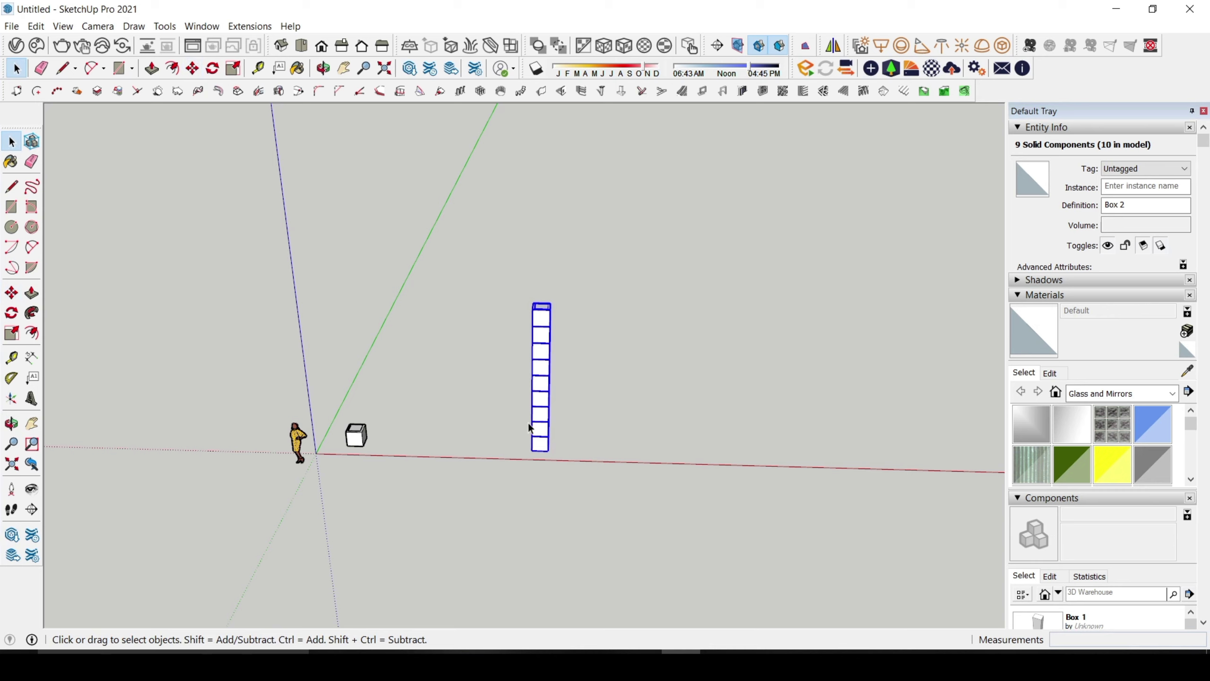
key(m)
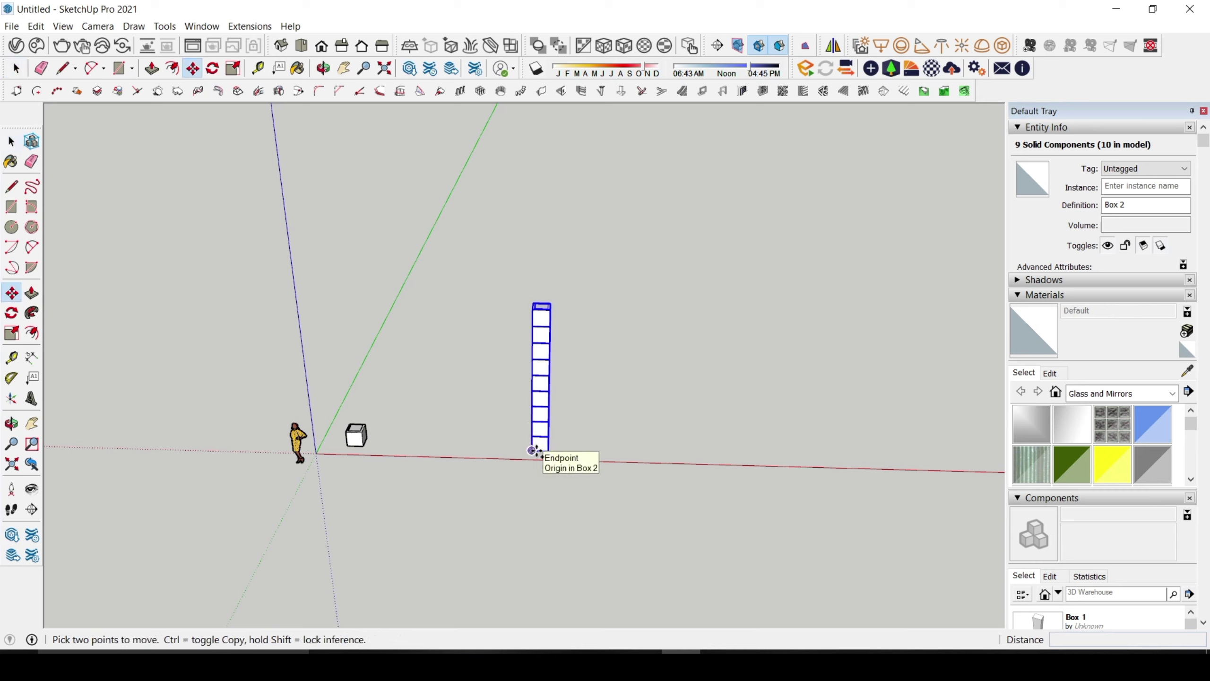
click(532, 451)
key(ctrl)
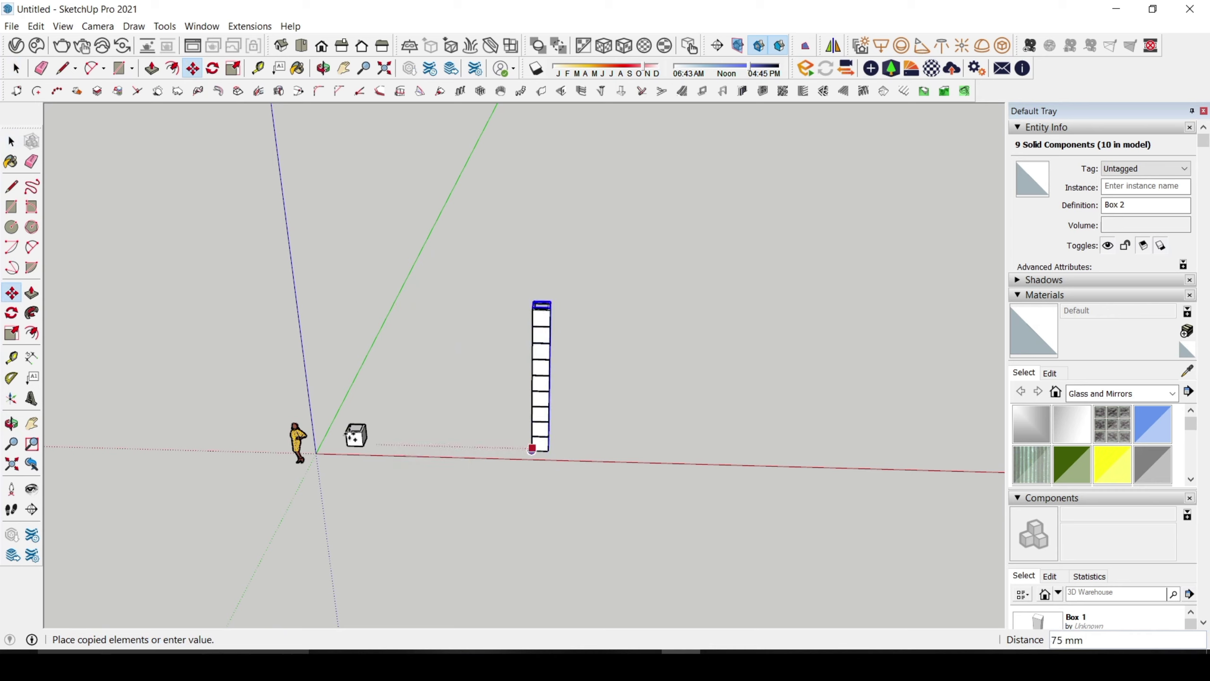
scroll(541, 453, up, 3)
key(Escape)
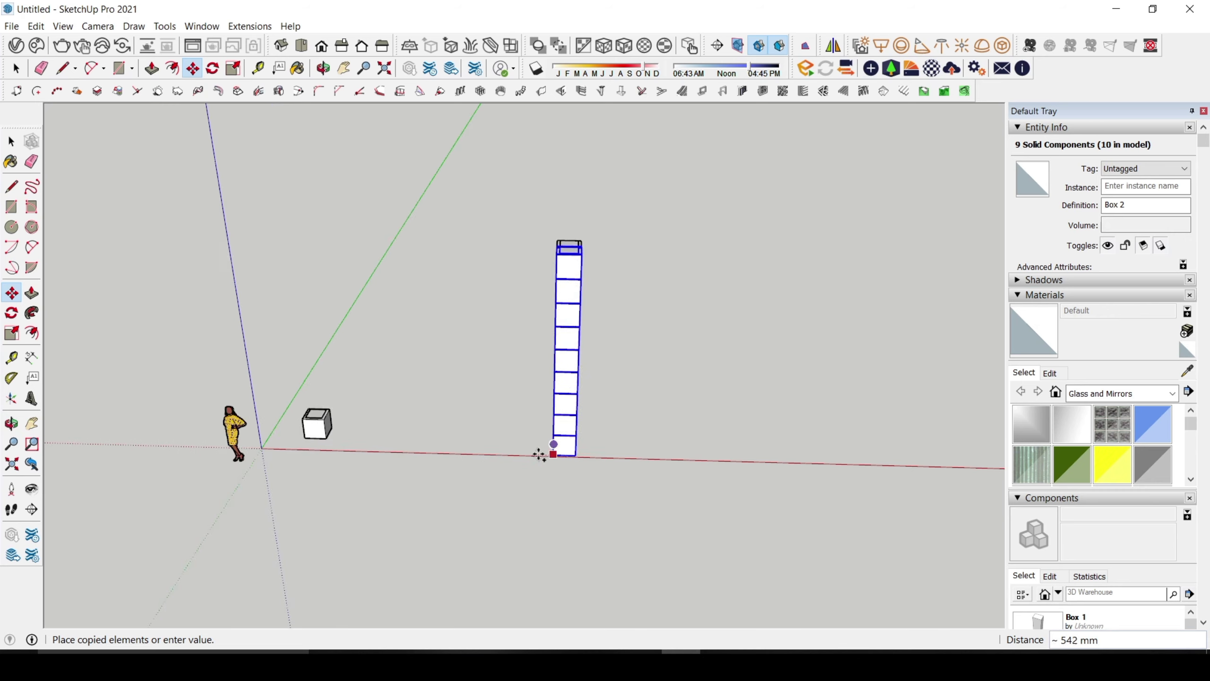
Try copying the column from its near base corner with the direction locked to the green, red and blue axes in turn
scroll(558, 446, down, 1)
middle_drag(571, 449, 591, 411)
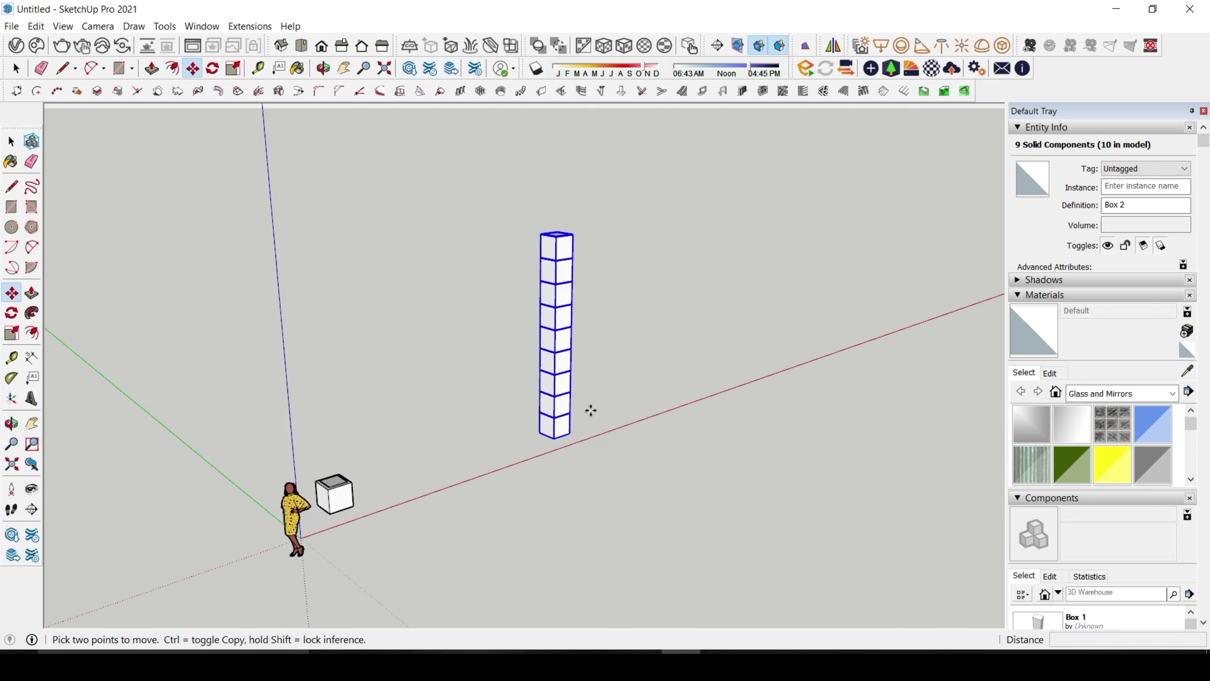
click(552, 440)
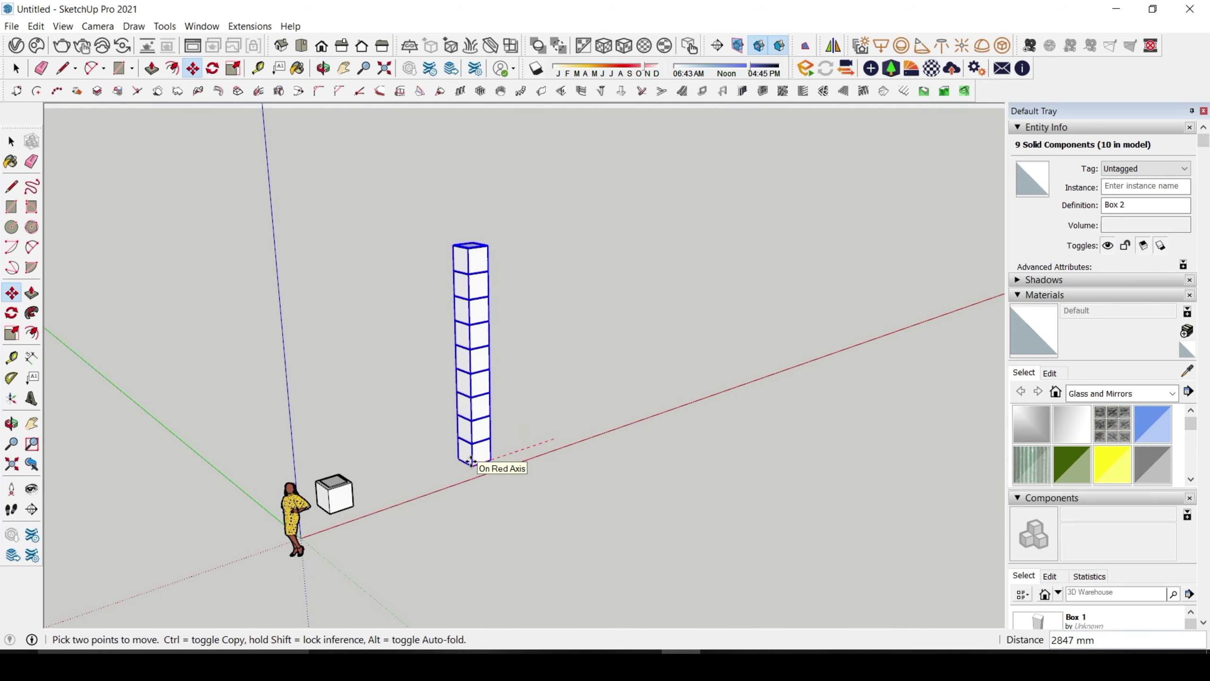
key(ctrl)
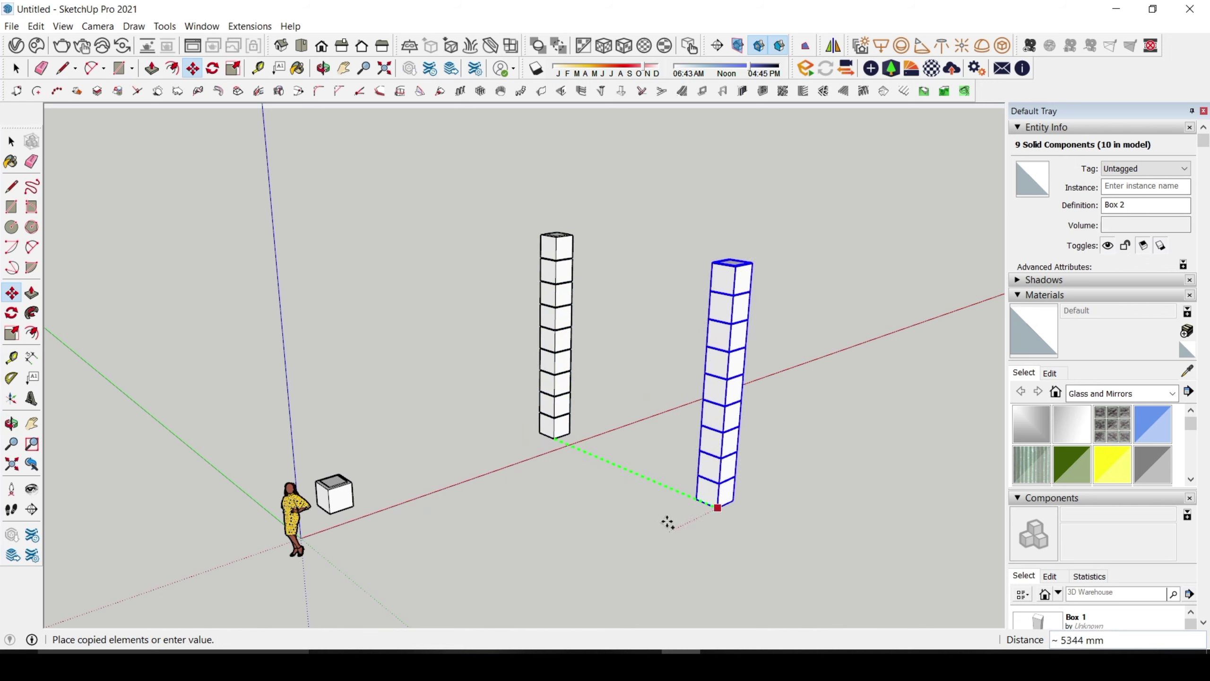
scroll(668, 523, down, 2)
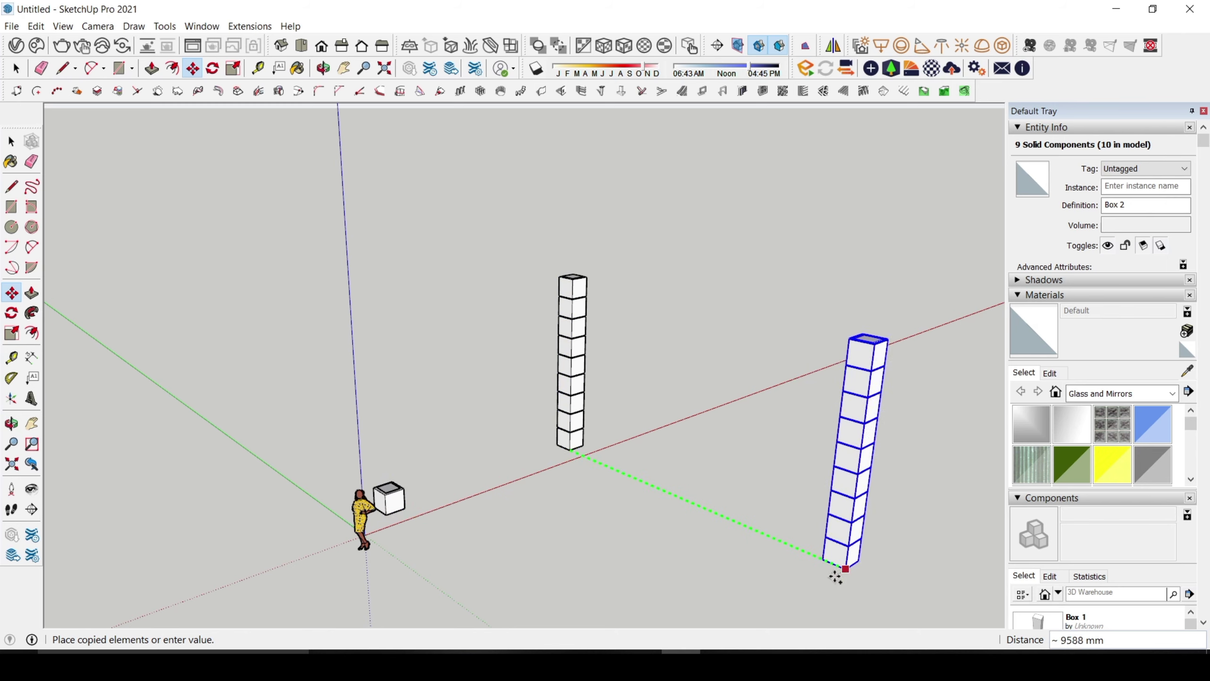
scroll(571, 343, down, 3)
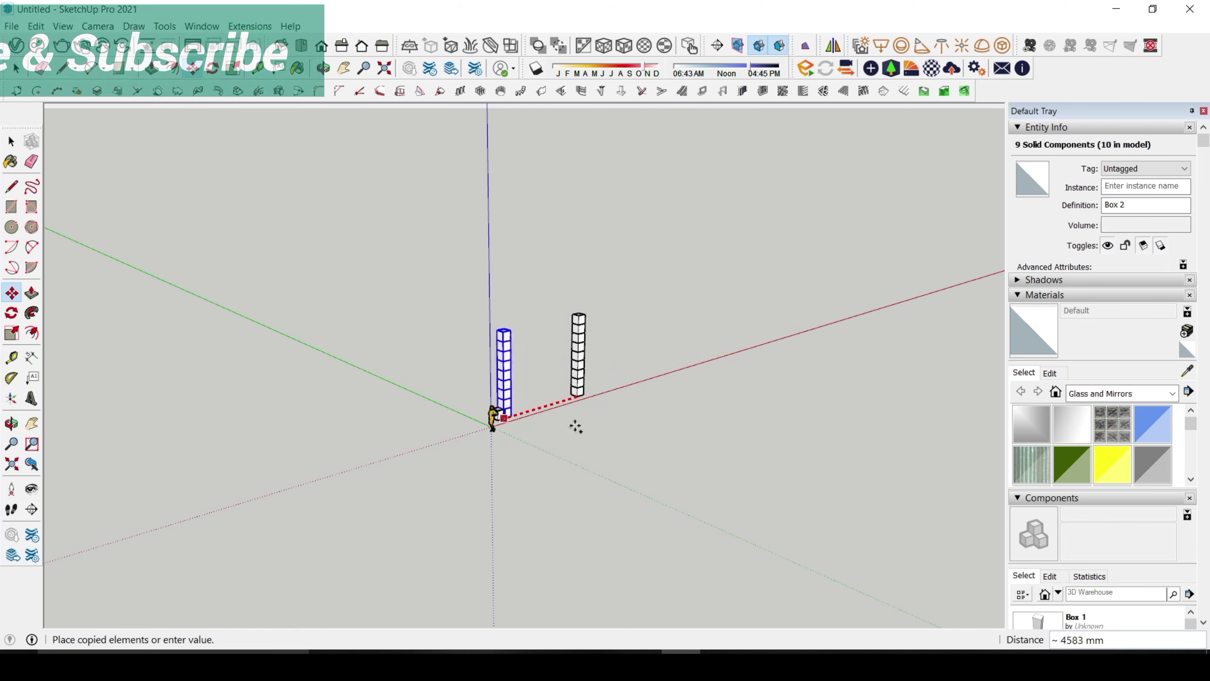
scroll(579, 425, down, 1)
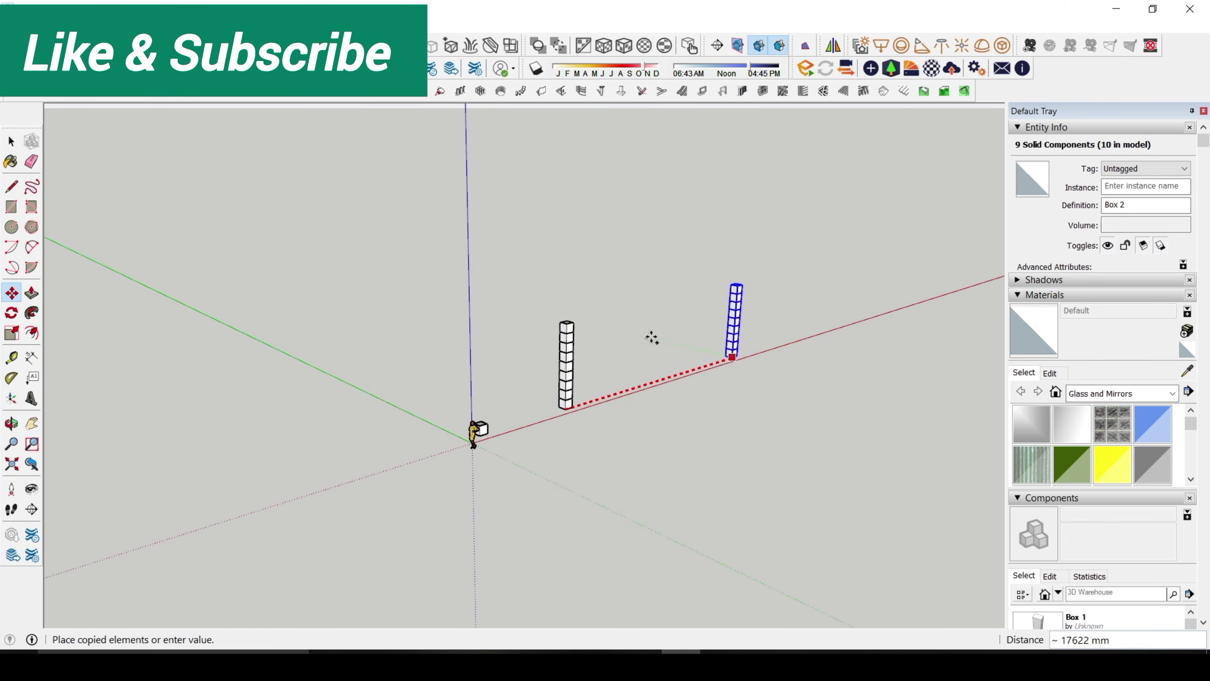
scroll(653, 341, up, 2)
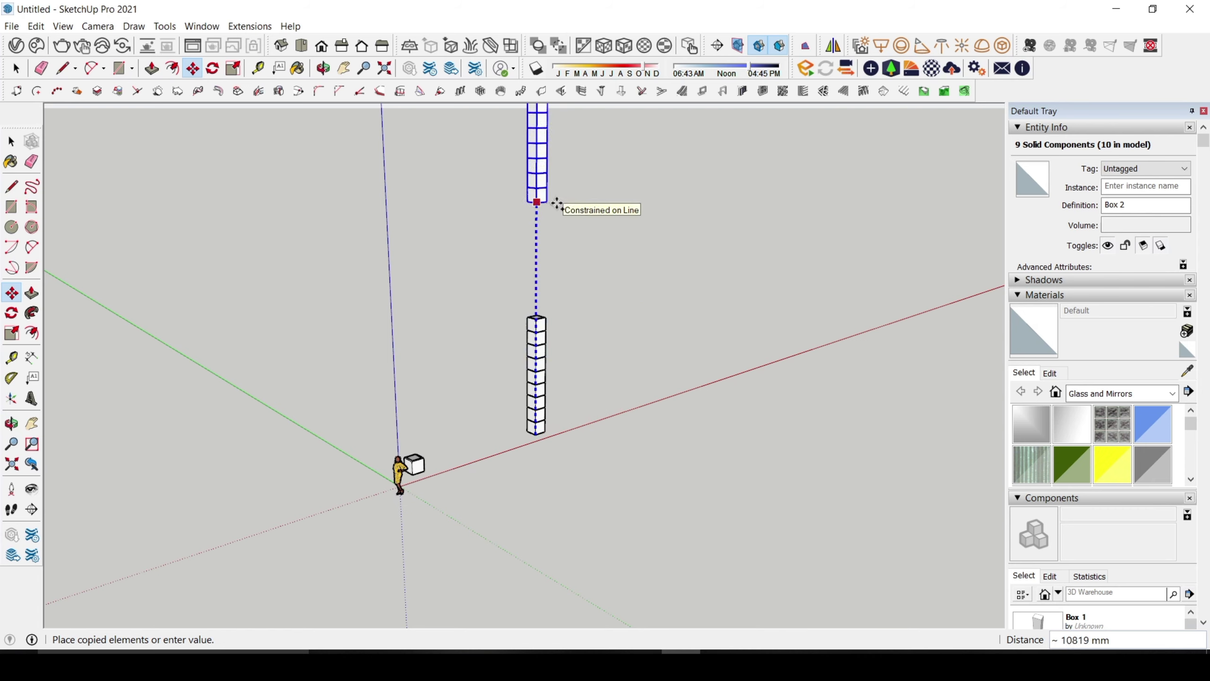
key(Escape)
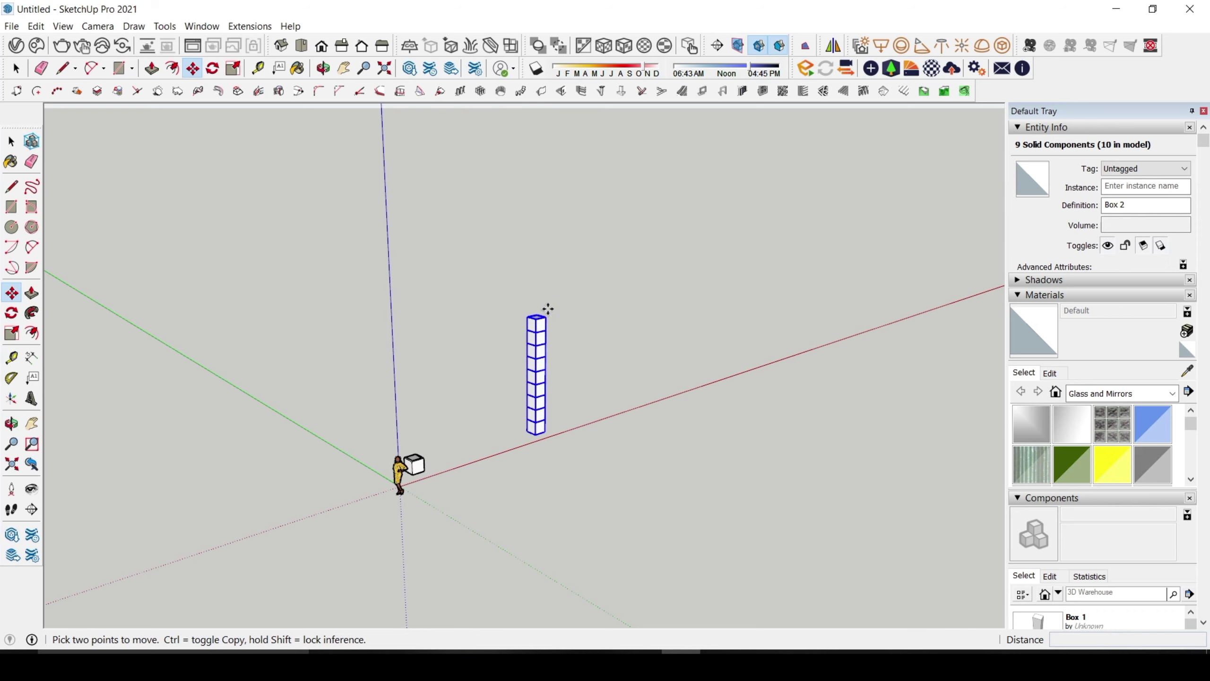
Clear the selection of the column
mouse_move(532, 424)
middle_down()
mouse_move(424, 420)
mouse_move(544, 397)
mouse_move(529, 422)
middle_up()
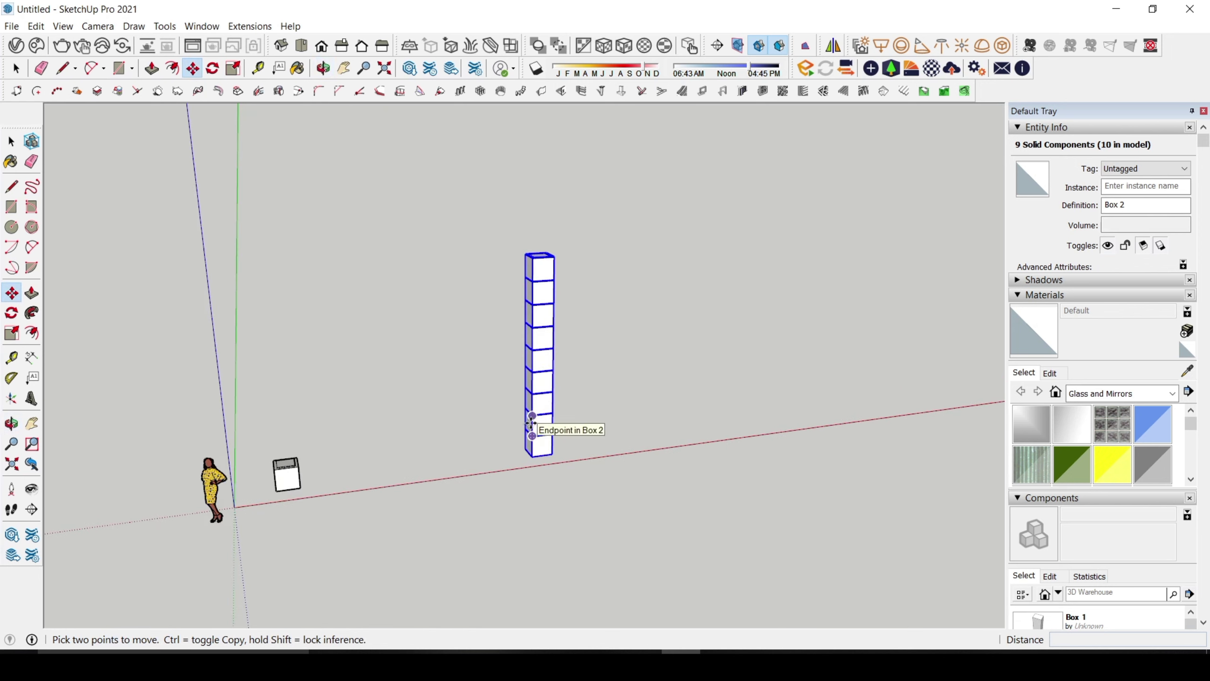
middle_drag(532, 423, 553, 411)
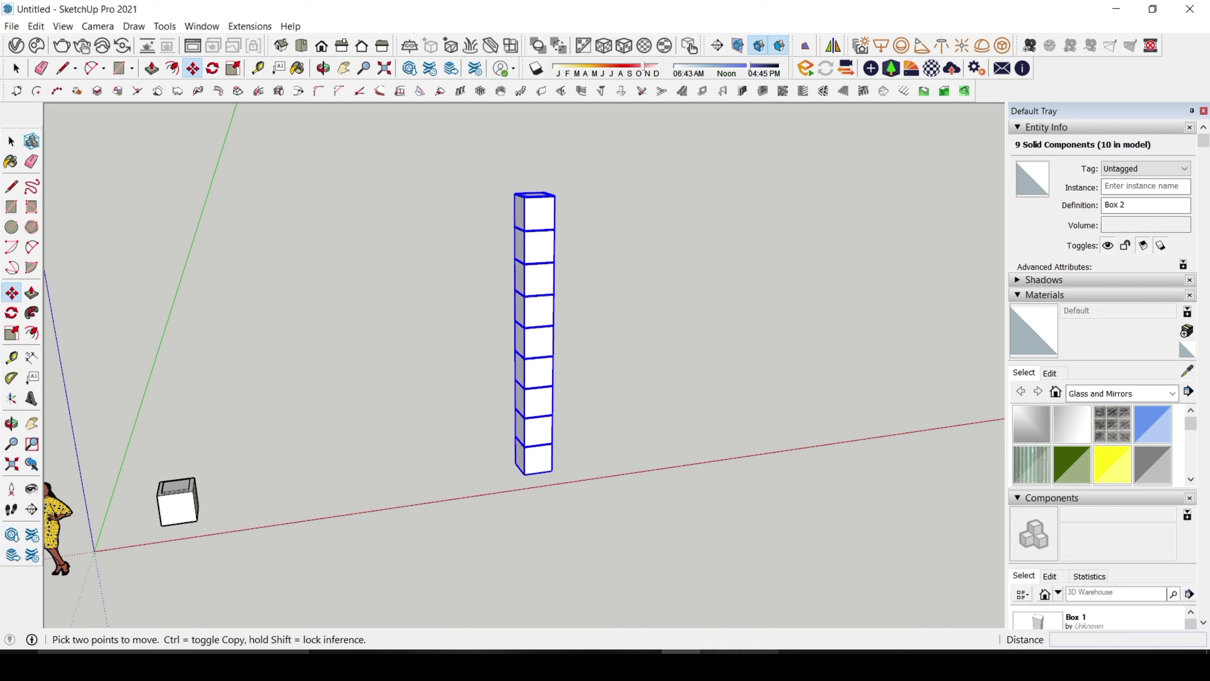
middle_drag(708, 484, 451, 287)
key(space)
click(628, 323)
middle_drag(628, 316, 476, 479)
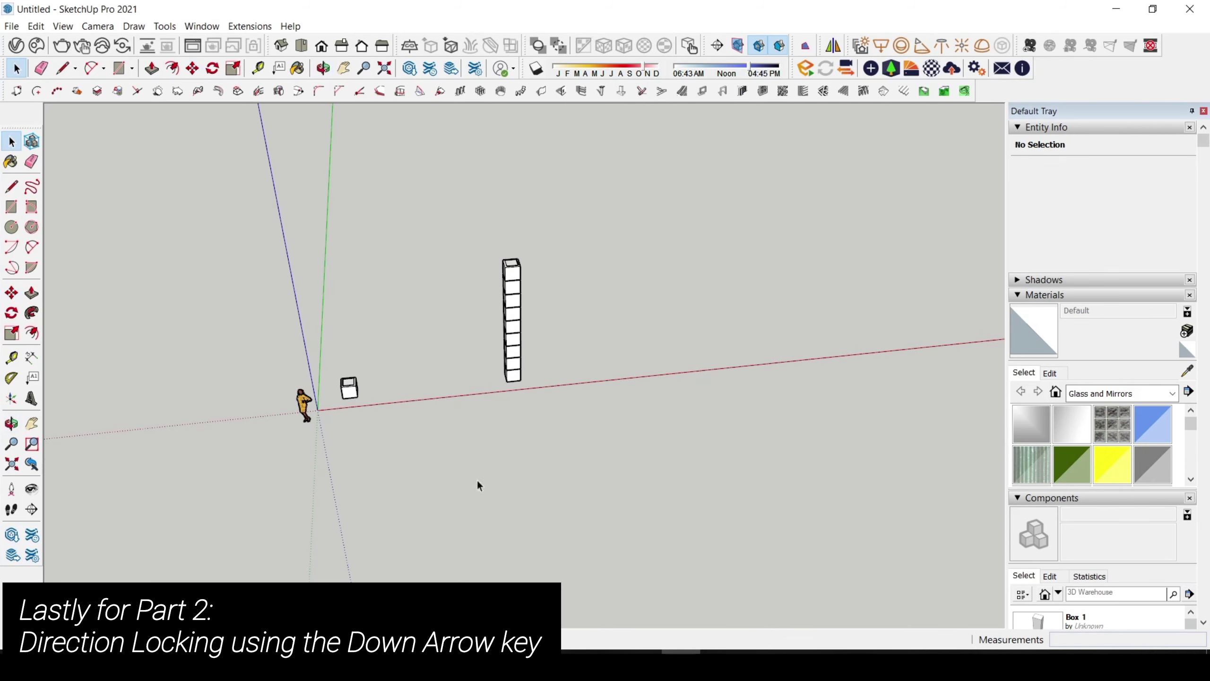
Copy the single box near the origin about 14450 mm along the red axis, placing the duplicate beyond the column
scroll(453, 429, up, 3)
scroll(271, 381, up, 4)
scroll(270, 381, up, 3)
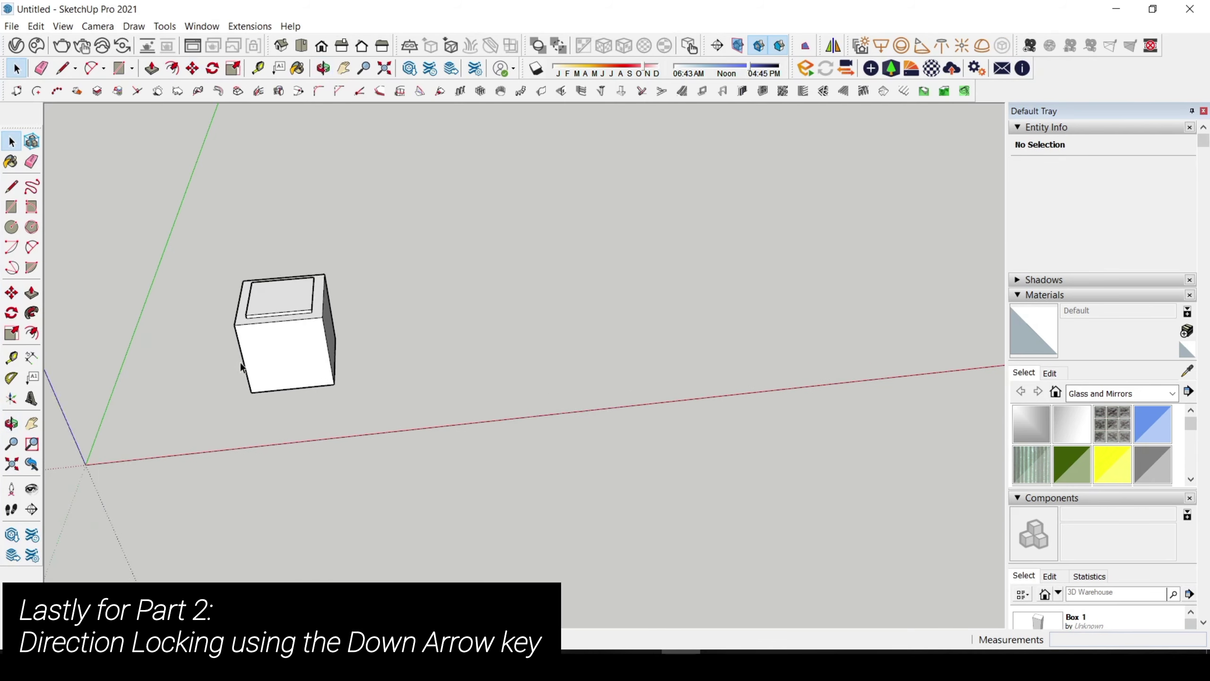
click(273, 356)
key(m)
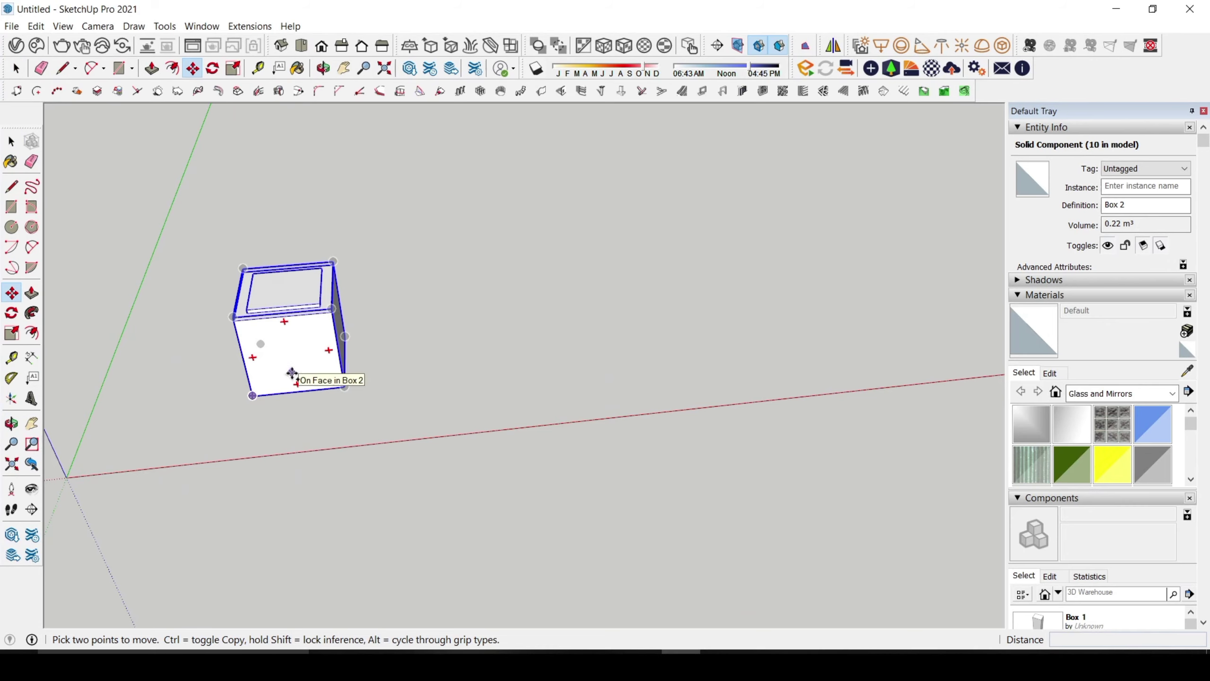
key(ctrl)
click(285, 365)
scroll(277, 353, down, 4)
click(791, 300)
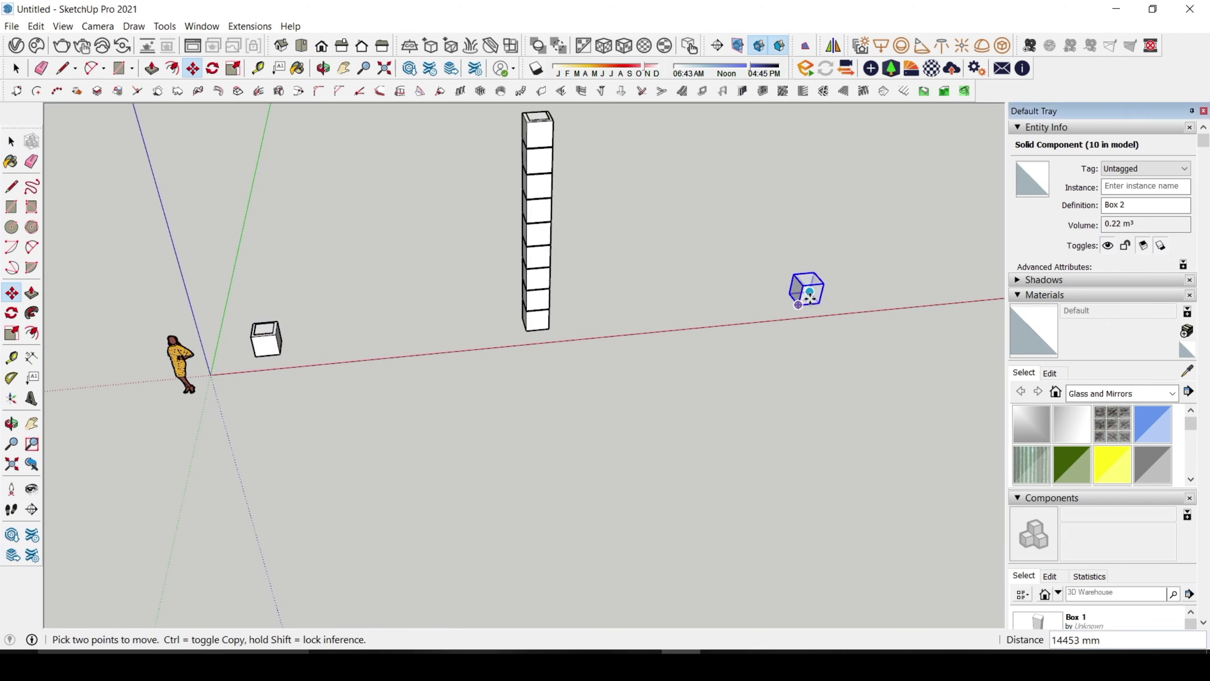
key(space)
Try pulling the front face of the copied box outward with Push/Pull while editing its component
scroll(797, 329, up, 5)
double_click(795, 336)
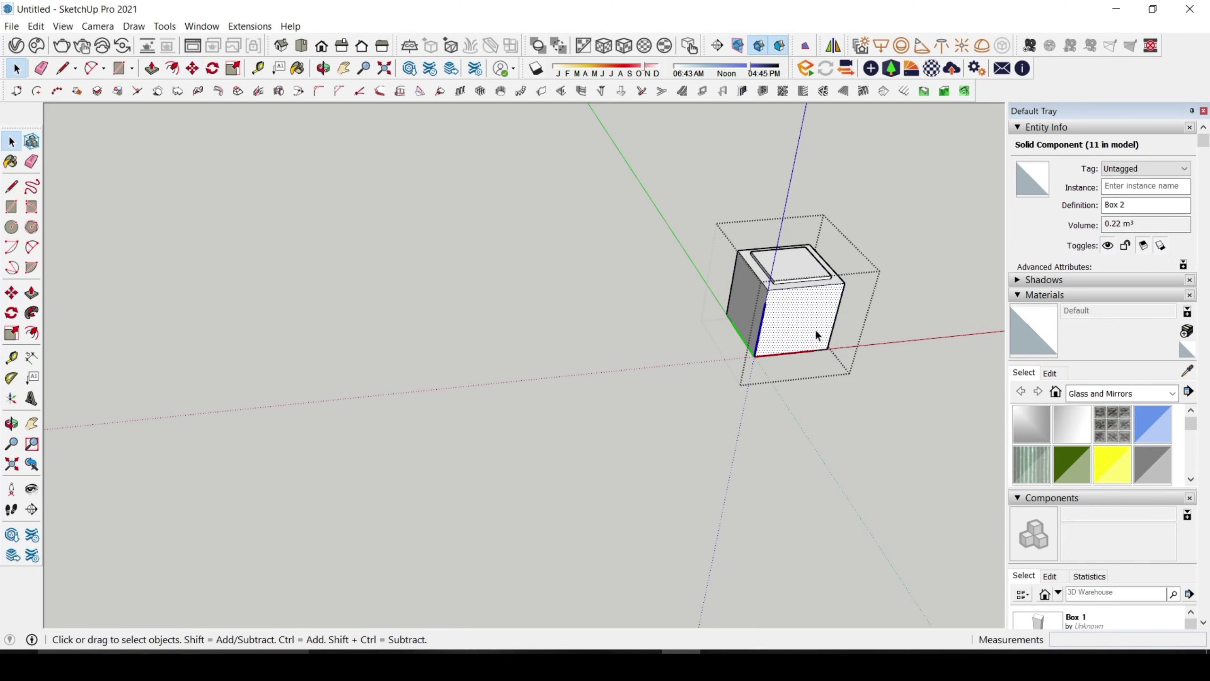
click(804, 344)
middle_drag(803, 347, 815, 308)
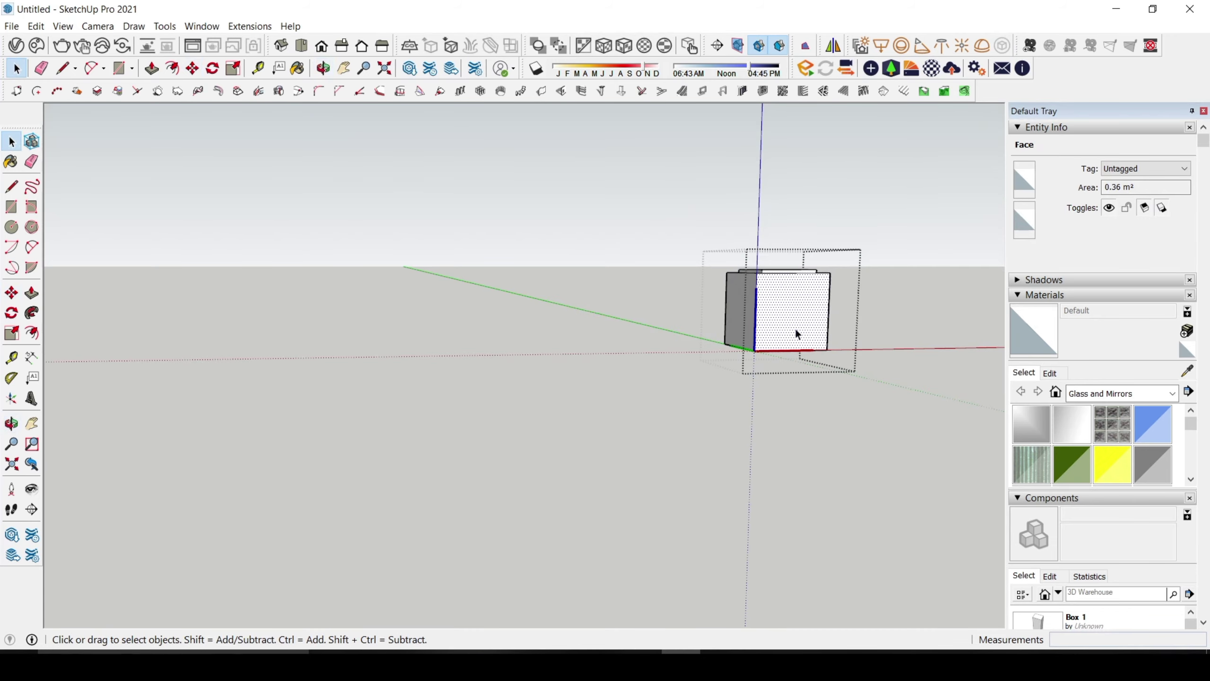
middle_drag(794, 337, 793, 275)
key(p)
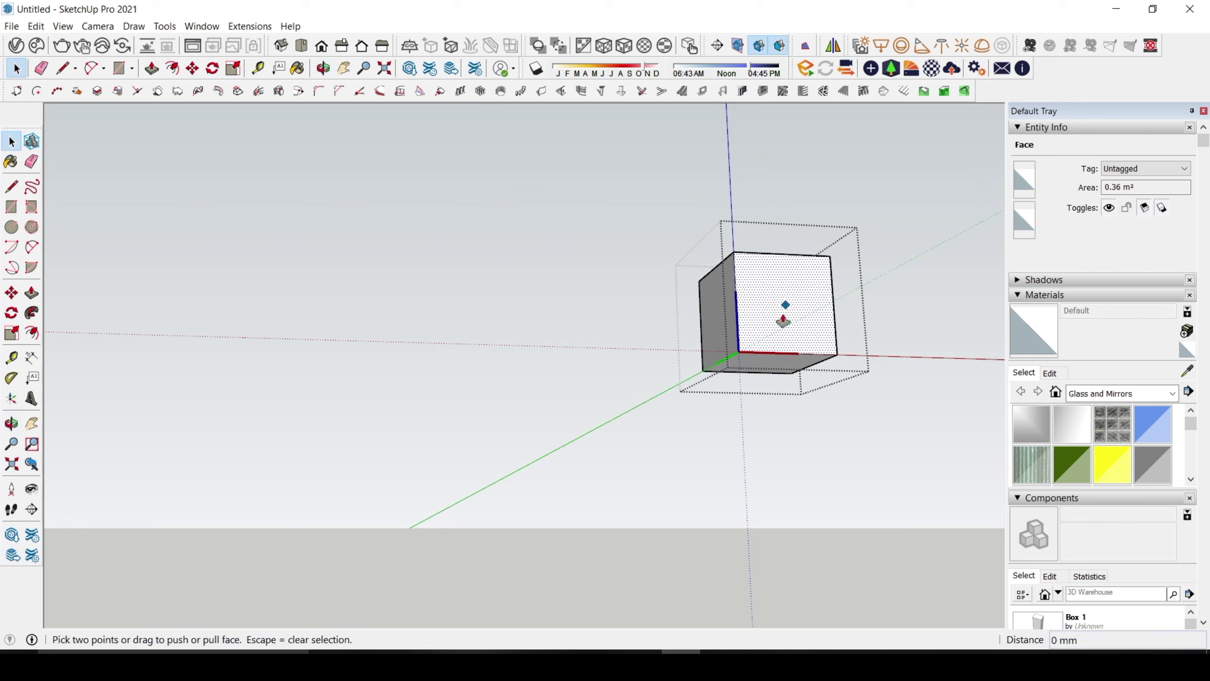
click(800, 322)
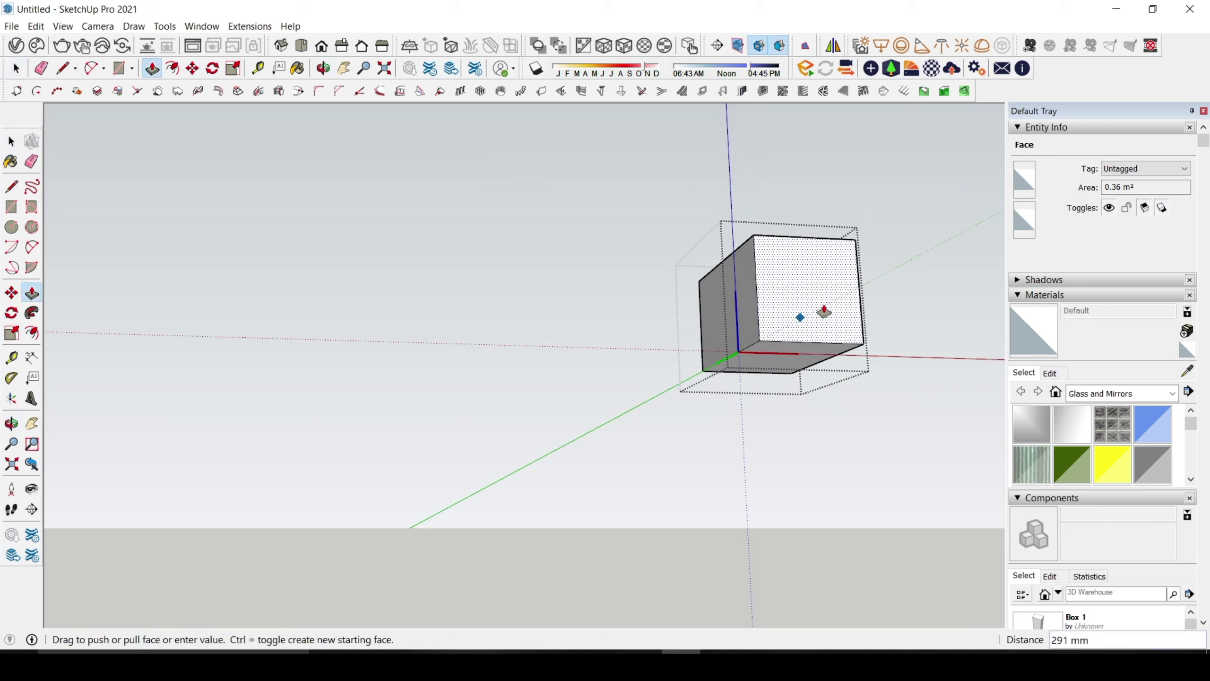
middle_drag(765, 346, 892, 424)
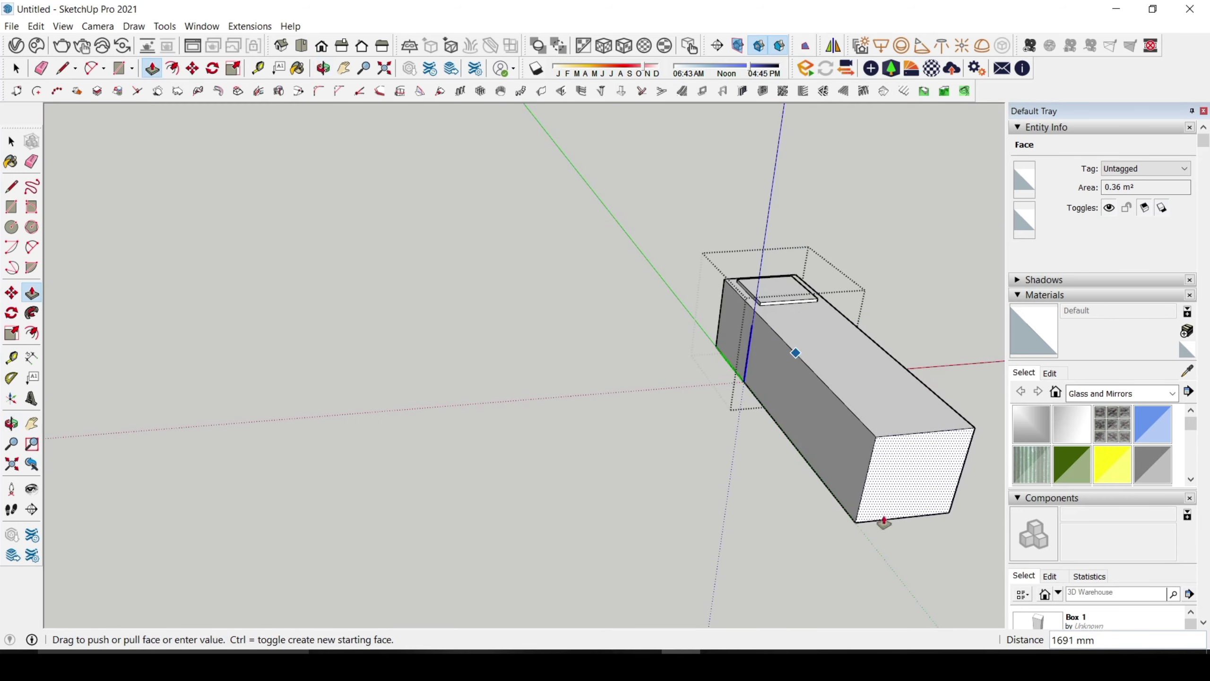
key(Escape)
key(o)
drag(900, 522, 762, 329)
key(space)
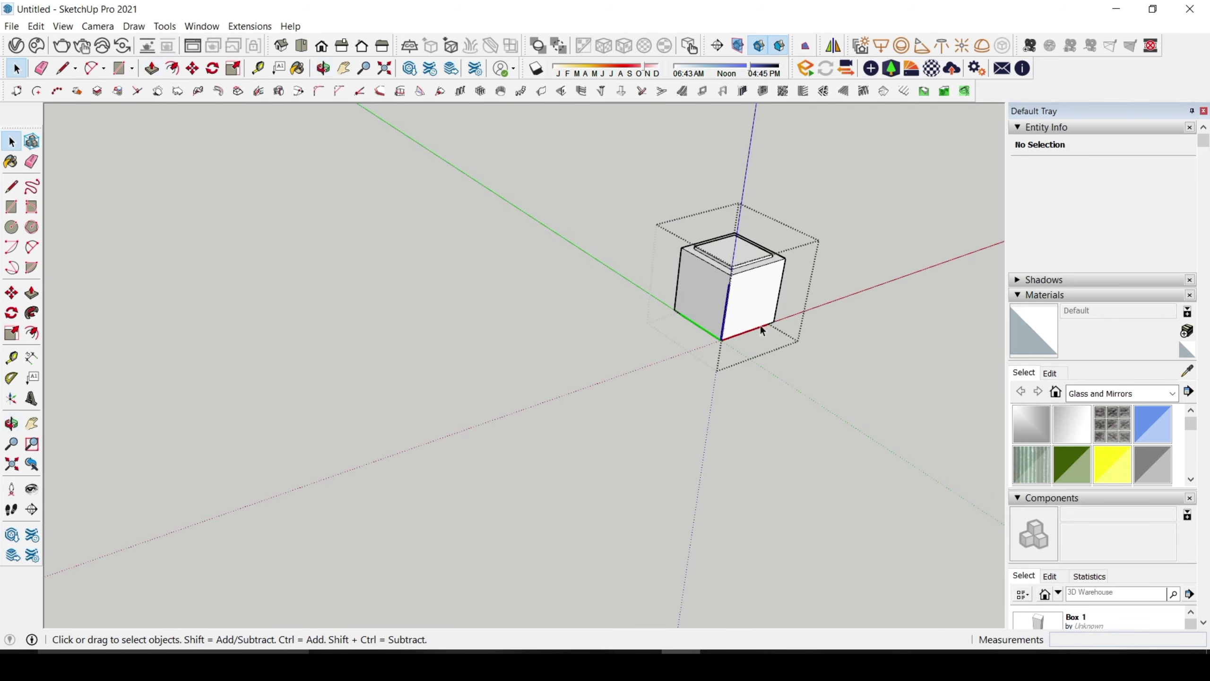
key(m)
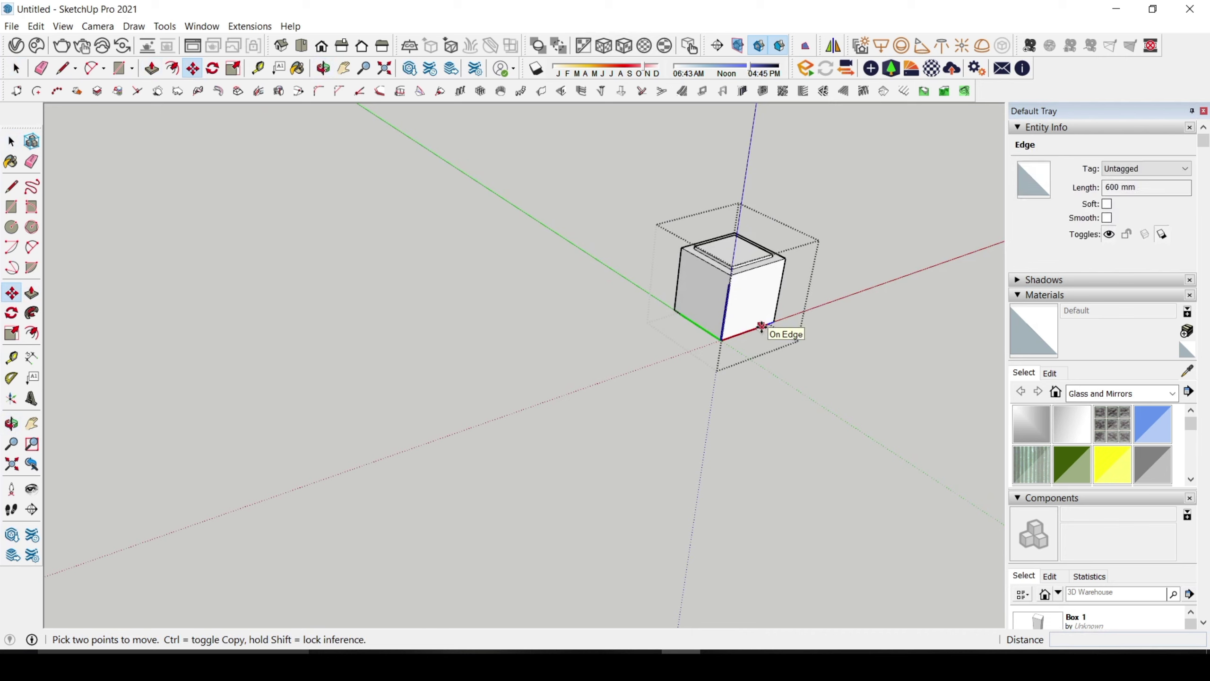
click(761, 327)
key(ctrl)
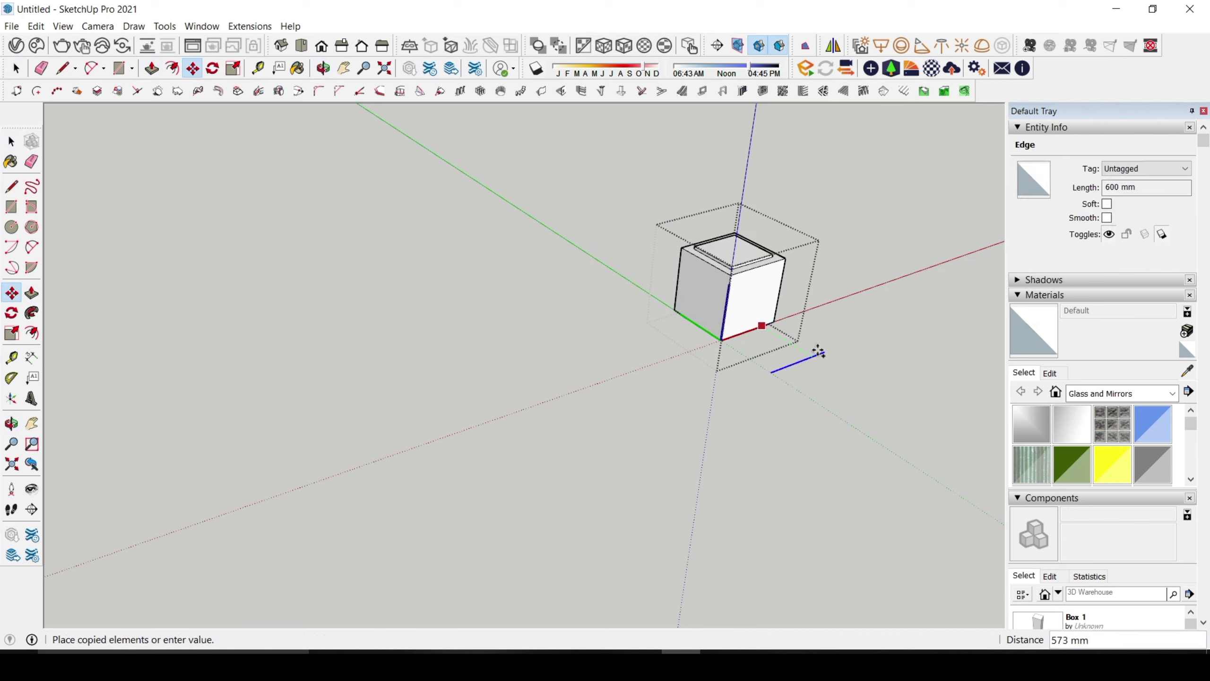
key(space)
click(827, 340)
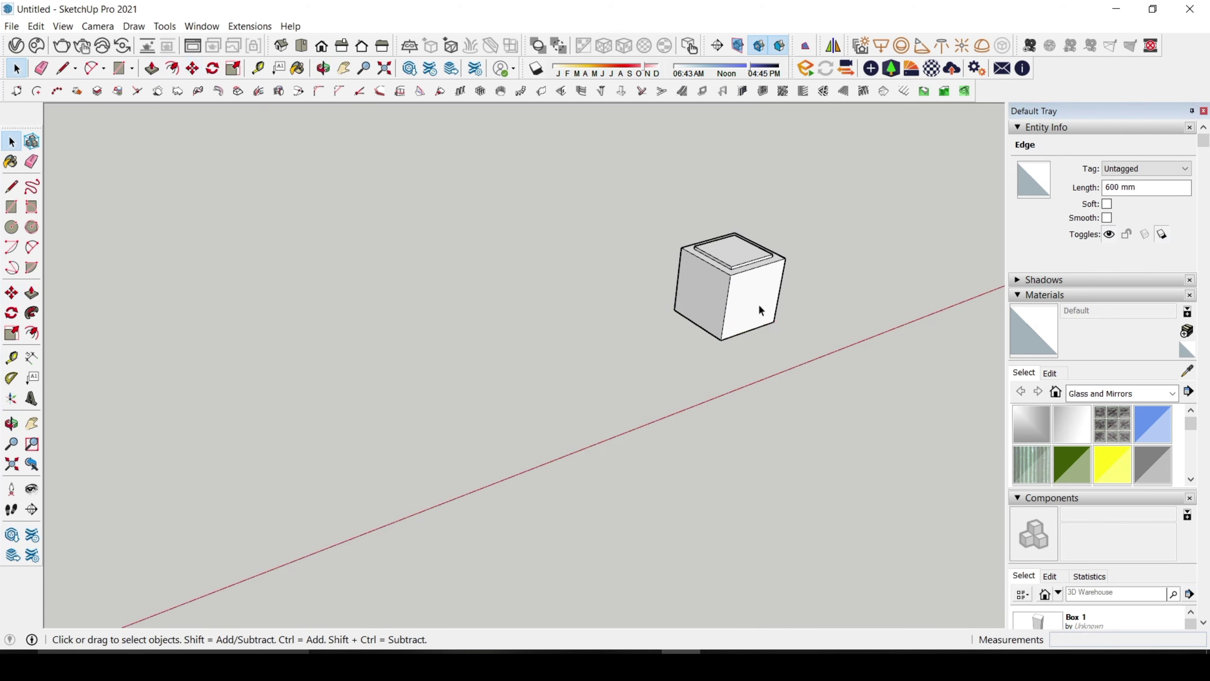
Copy the box beyond the column about 1017 mm straight down along the blue axis from its front bottom corner
click(762, 308)
key(m)
click(773, 321)
key(ctrl)
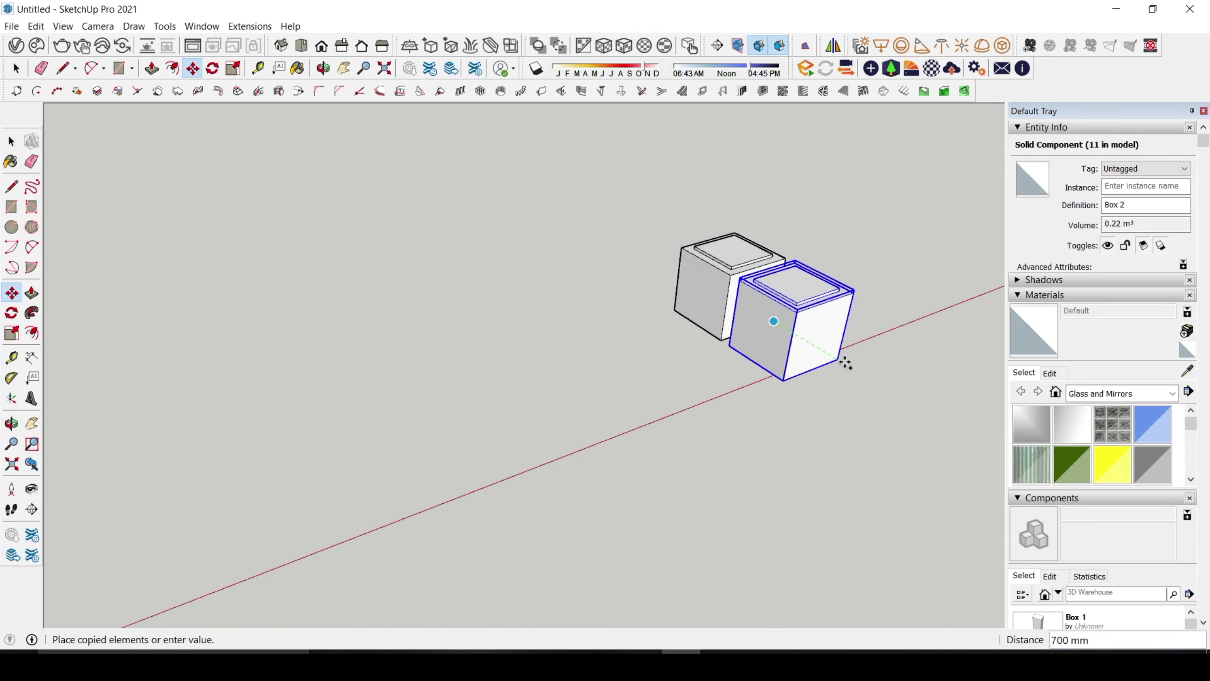
key(shift)
middle_drag(844, 363, 772, 267)
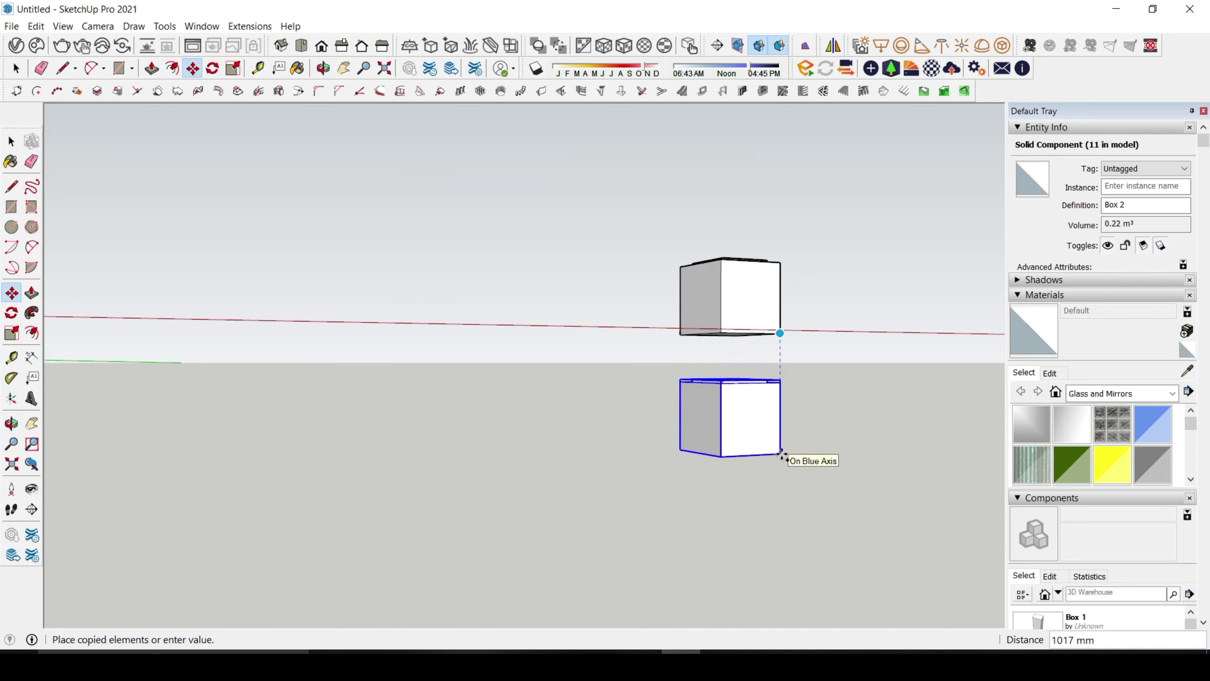
click(782, 454)
middle_drag(778, 451, 683, 444)
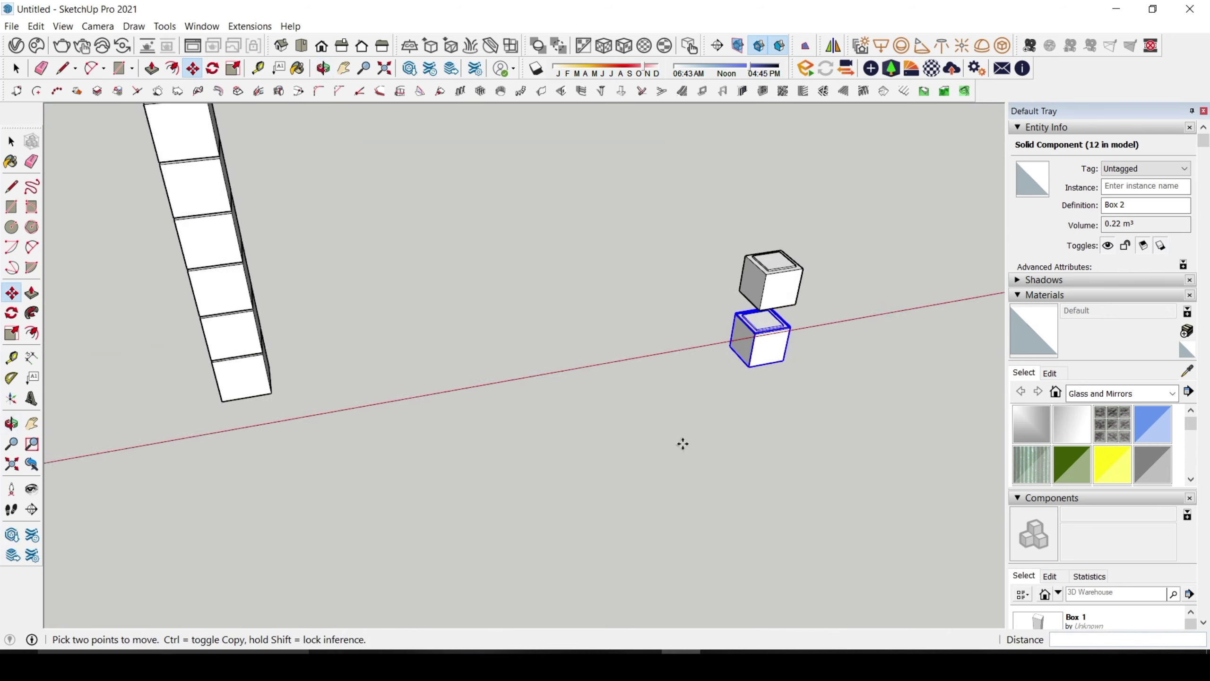
scroll(683, 381, down, 10)
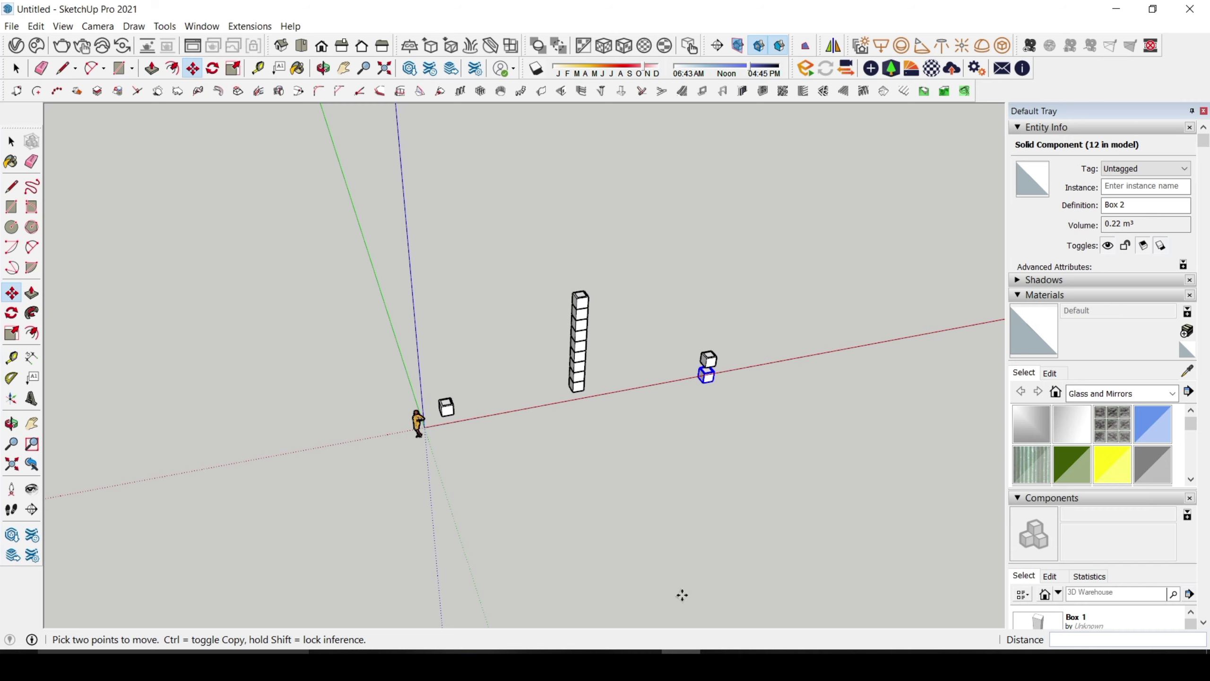
middle_drag(495, 424, 505, 477)
key(space)
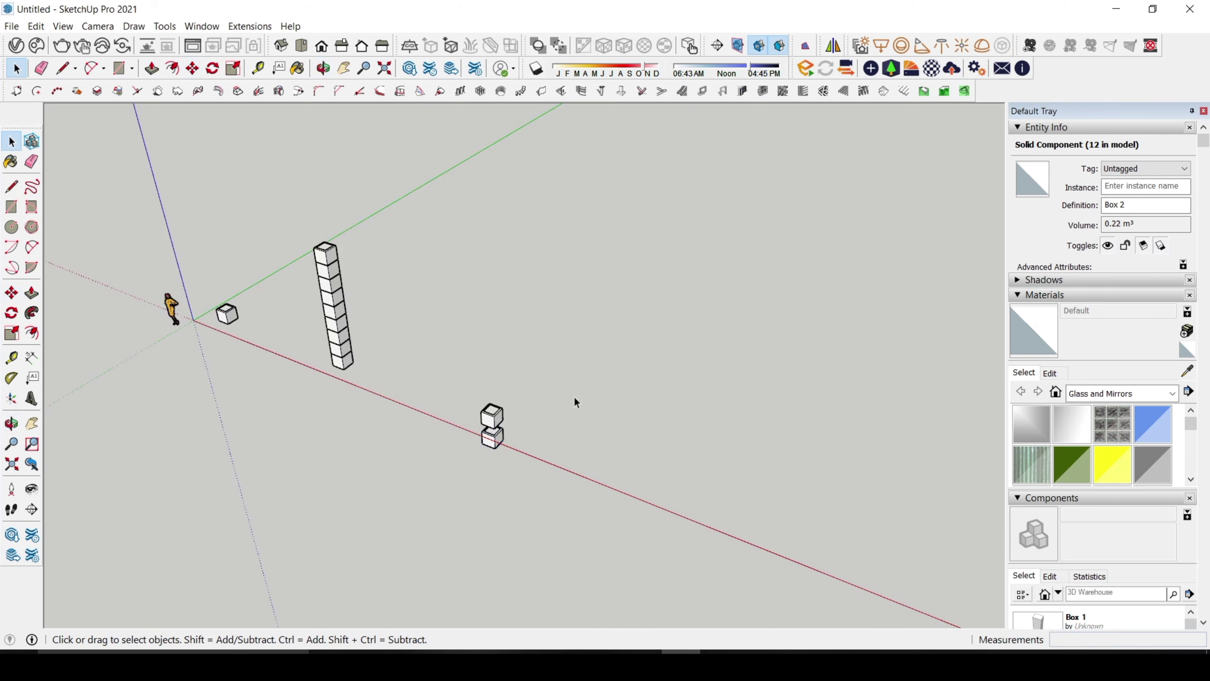
Copy the lower box of the pair from its front bottom corner, placing the duplicate farther out along the red axis
click(573, 395)
mouse_move(573, 395)
middle_down()
mouse_move(552, 335)
mouse_move(651, 400)
mouse_move(529, 393)
mouse_move(662, 360)
mouse_move(544, 314)
mouse_move(665, 362)
mouse_move(586, 391)
mouse_move(569, 411)
middle_up()
click(529, 394)
scroll(567, 408, down, 2)
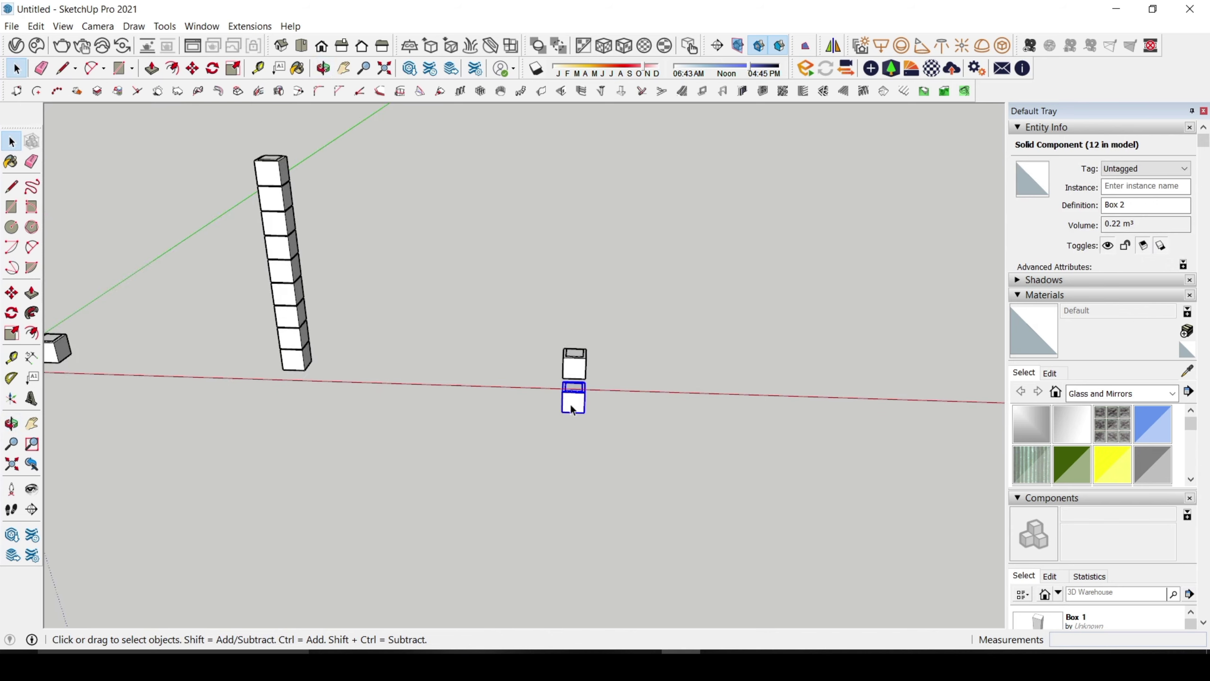
key(m)
key(ctrl)
click(584, 412)
scroll(376, 415, down, 3)
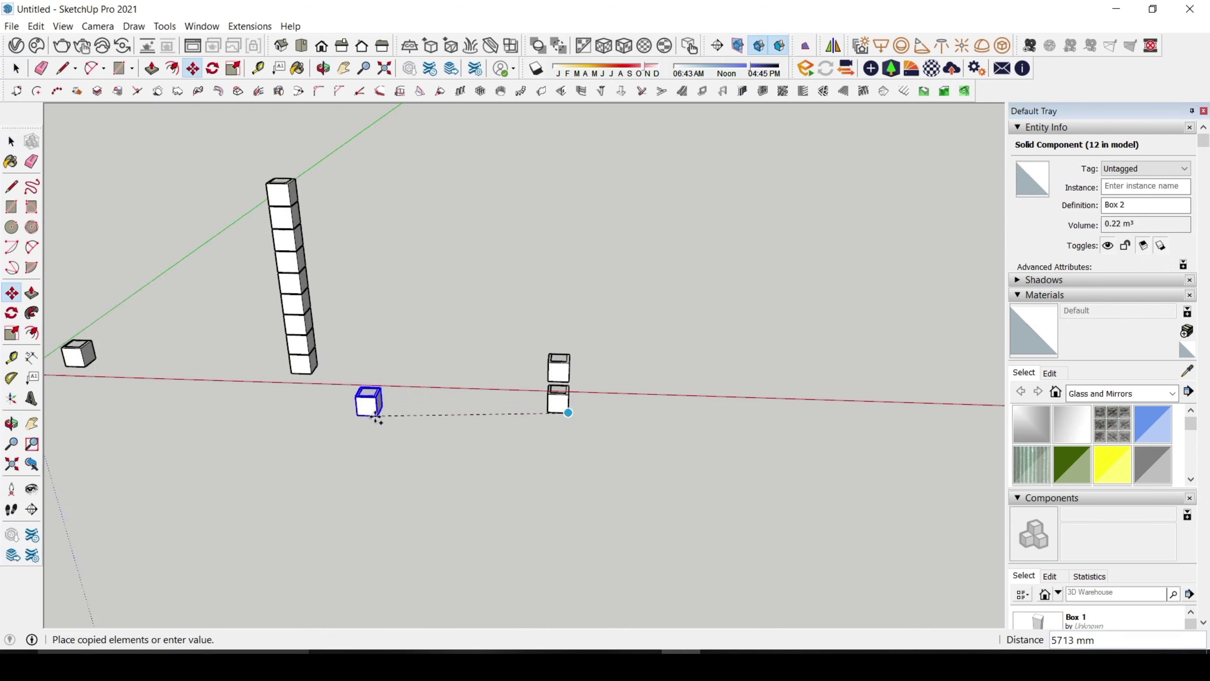
click(689, 426)
key(space)
scroll(686, 424, up, 5)
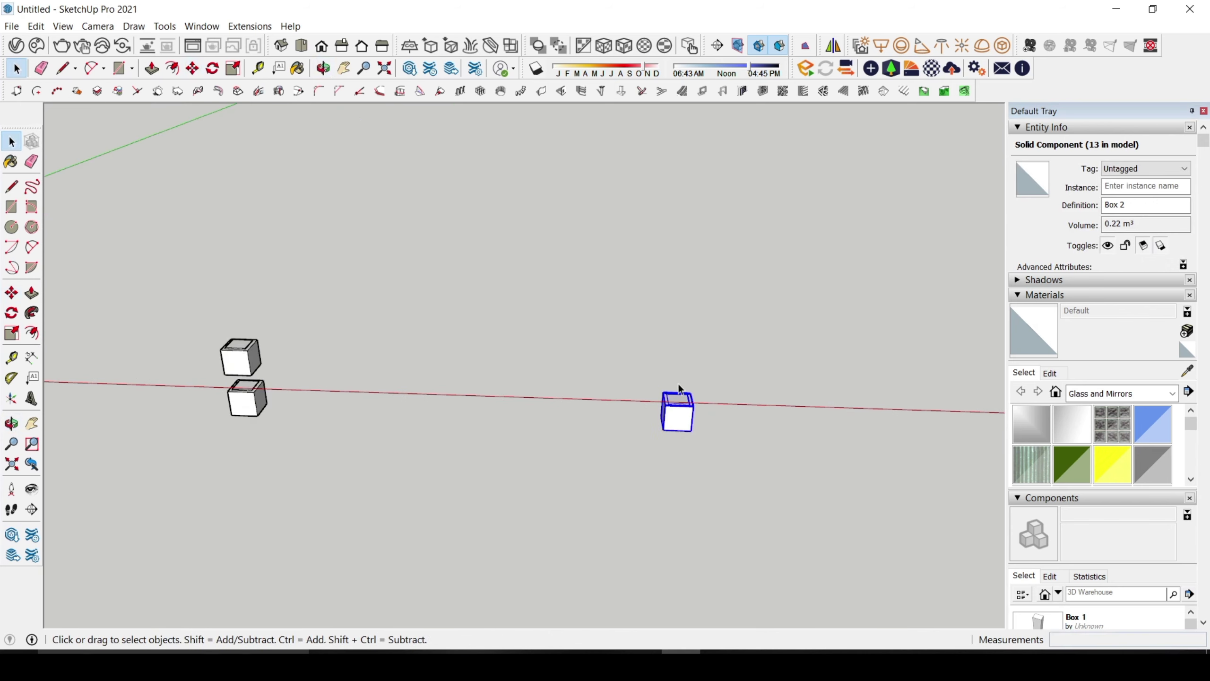
scroll(677, 432, up, 2)
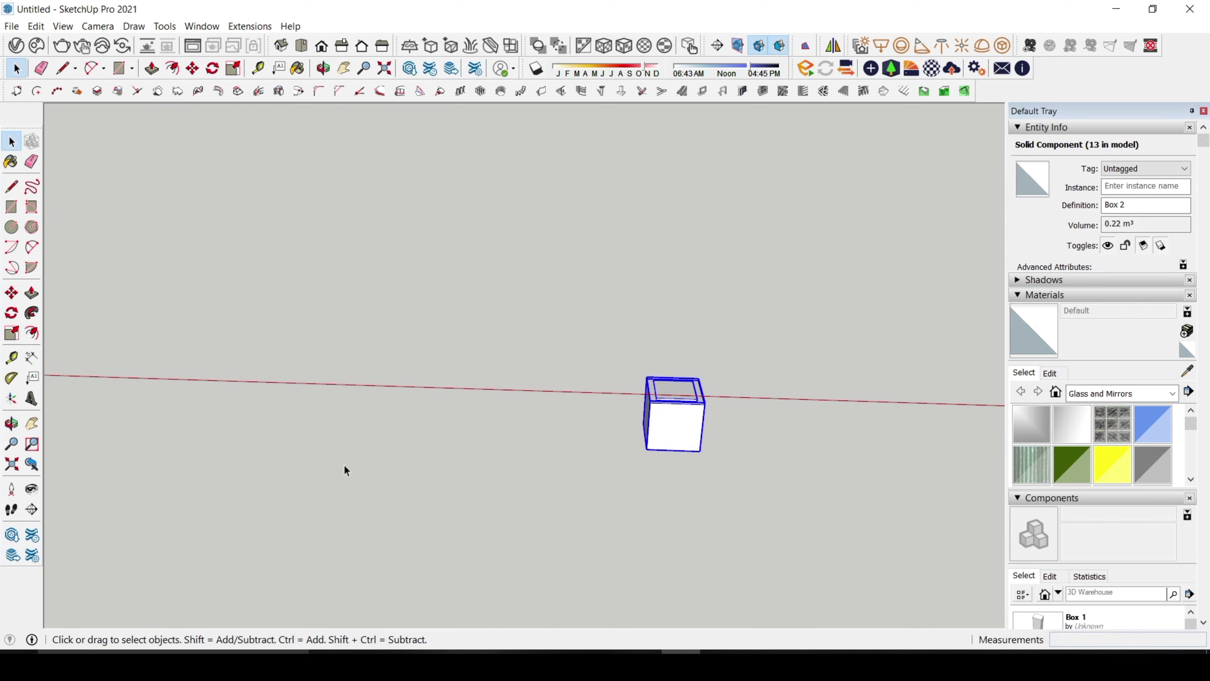
Try rotating the farthest box 70.3° in the horizontal plane around its near bottom corner
click(12, 312)
middle_drag(670, 441, 716, 419)
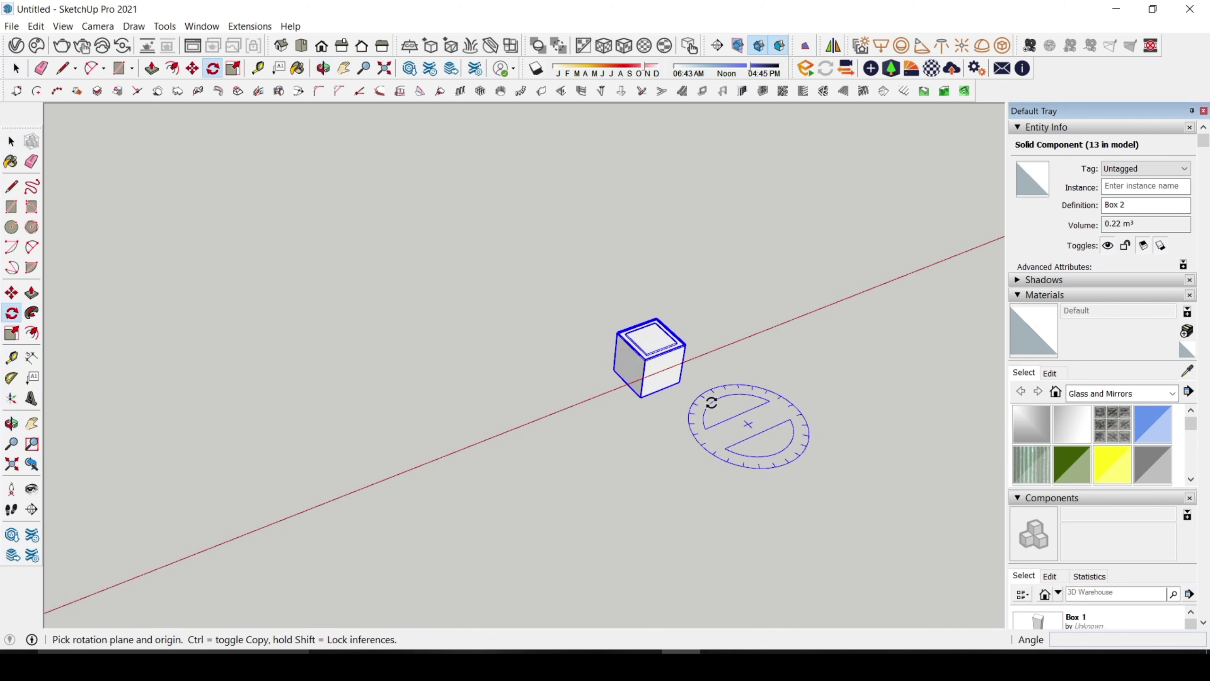
scroll(685, 391, up, 2)
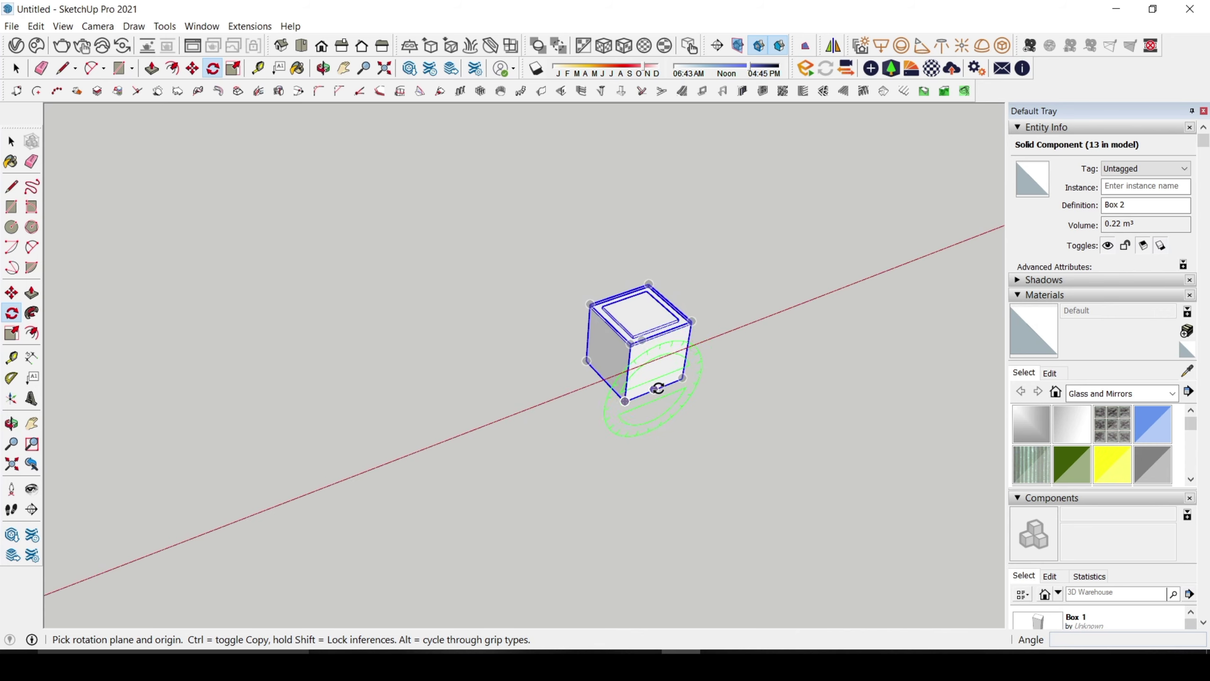
scroll(658, 389, up, 3)
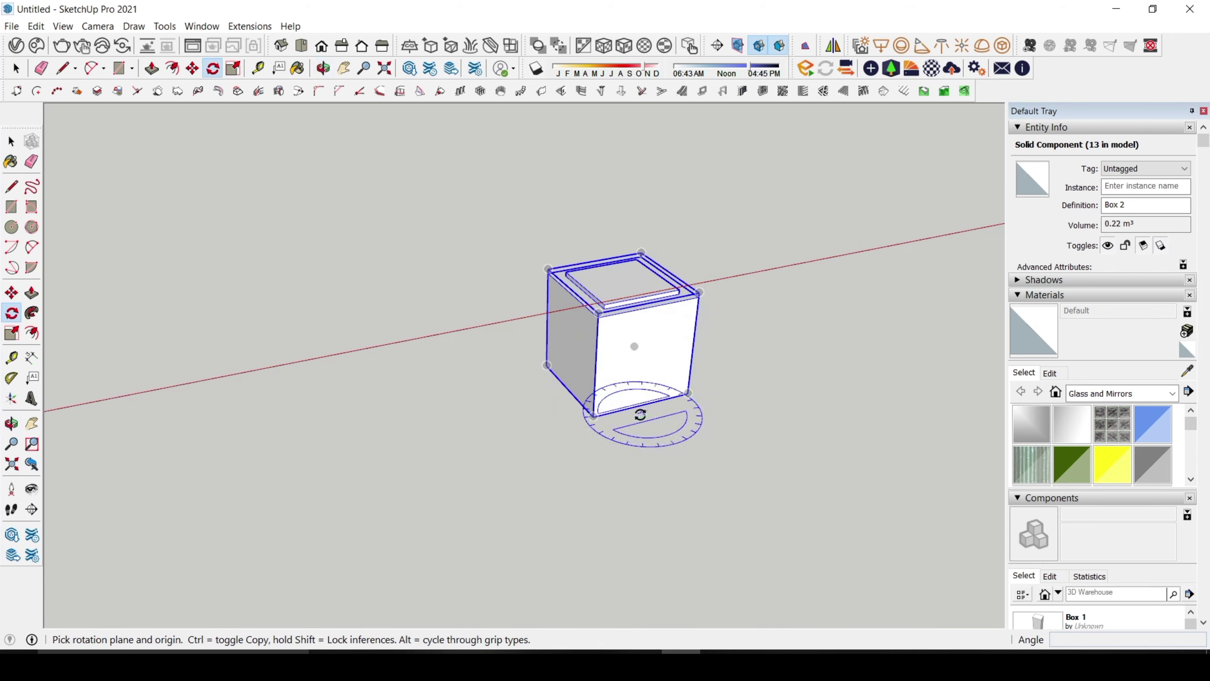
scroll(628, 400, up, 1)
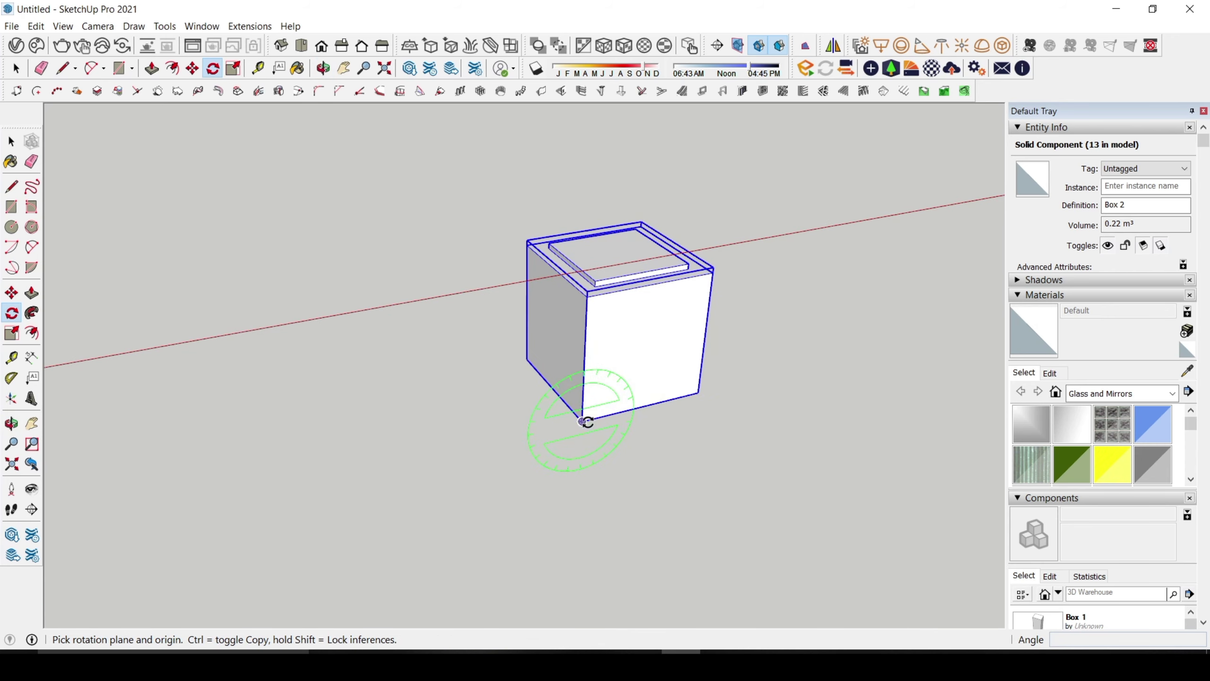
click(582, 420)
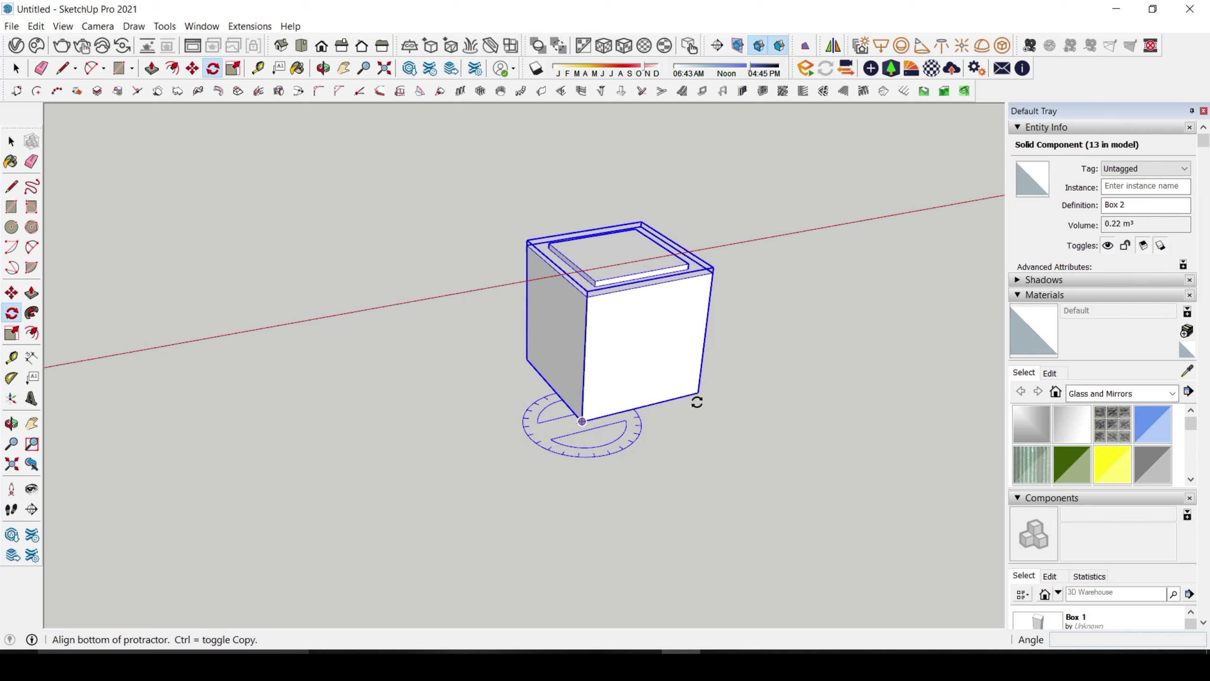
click(763, 378)
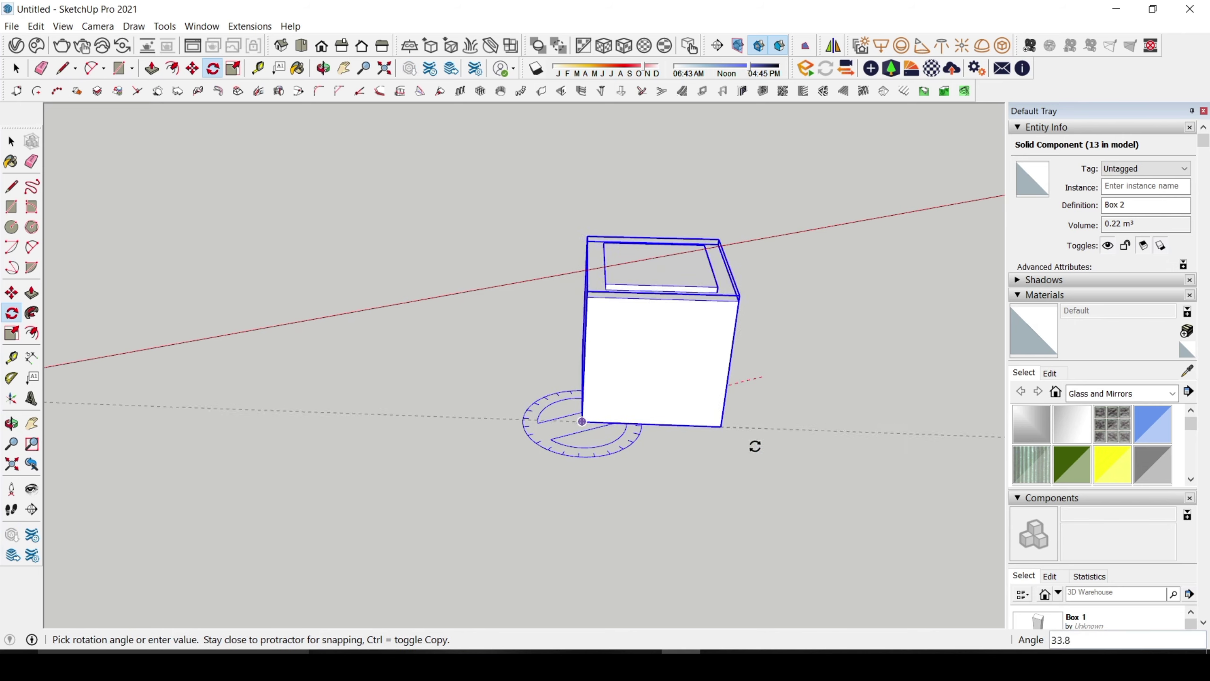
click(704, 491)
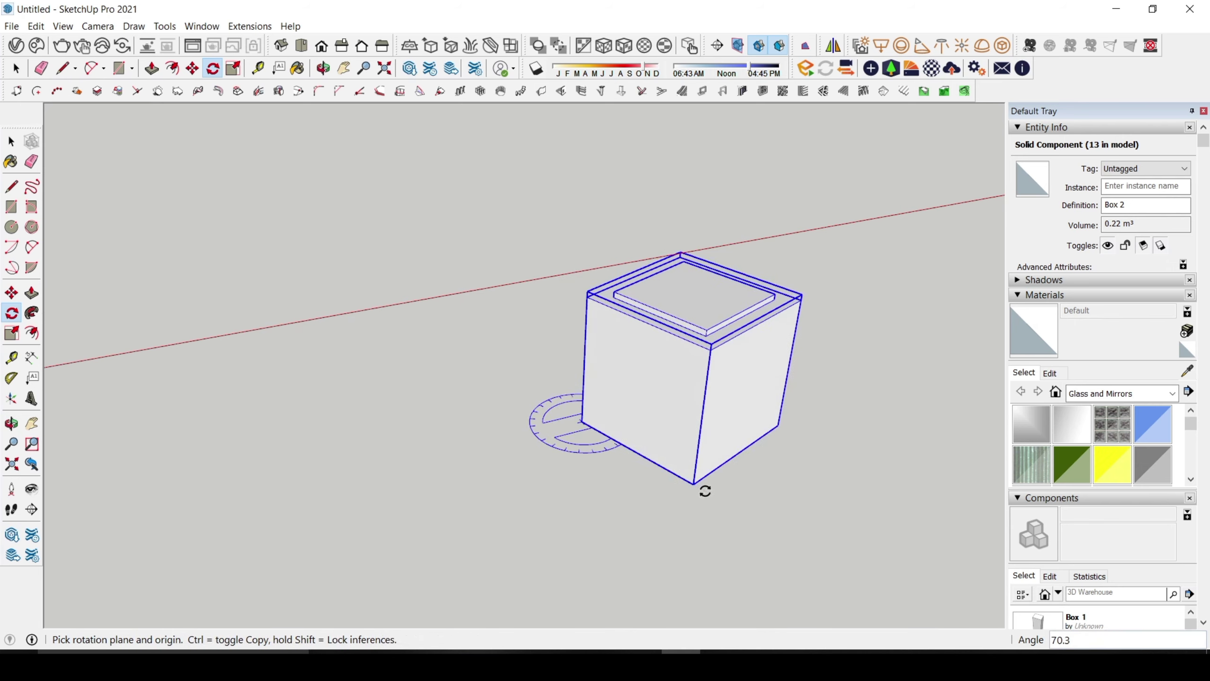
scroll(639, 426, down, 4)
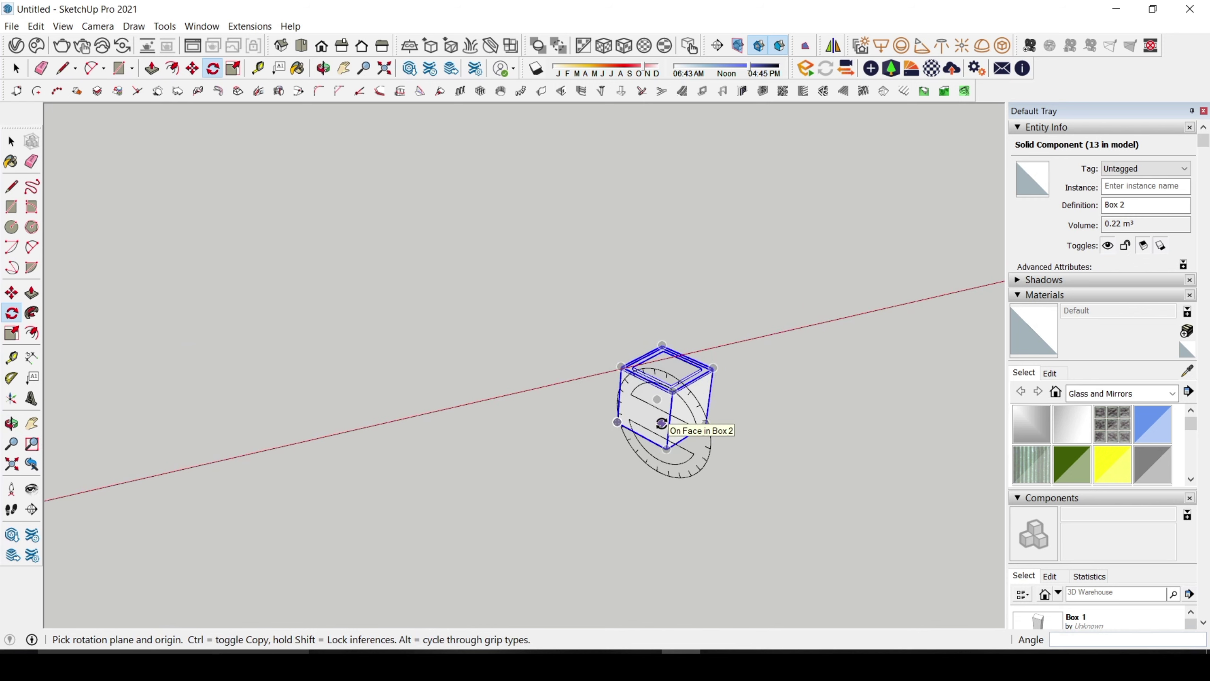
Rotate the farthest box about 65° around its near bottom corner, keeping the rotation plane horizontal
scroll(680, 414, up, 3)
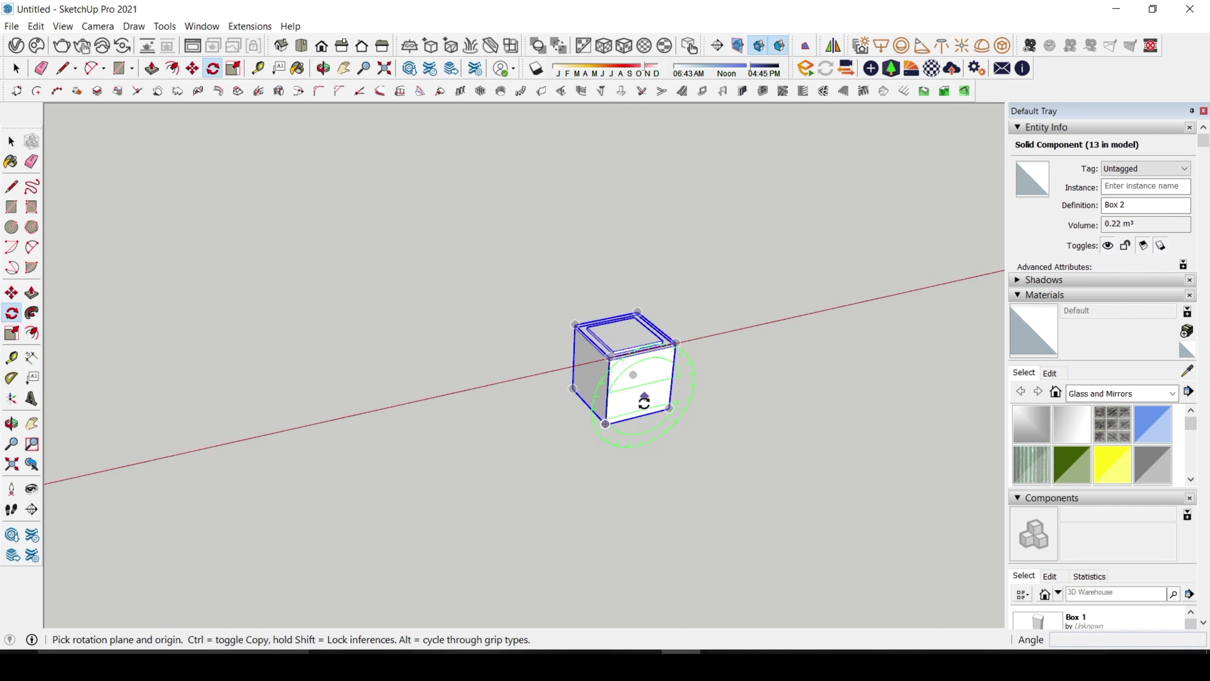
click(598, 427)
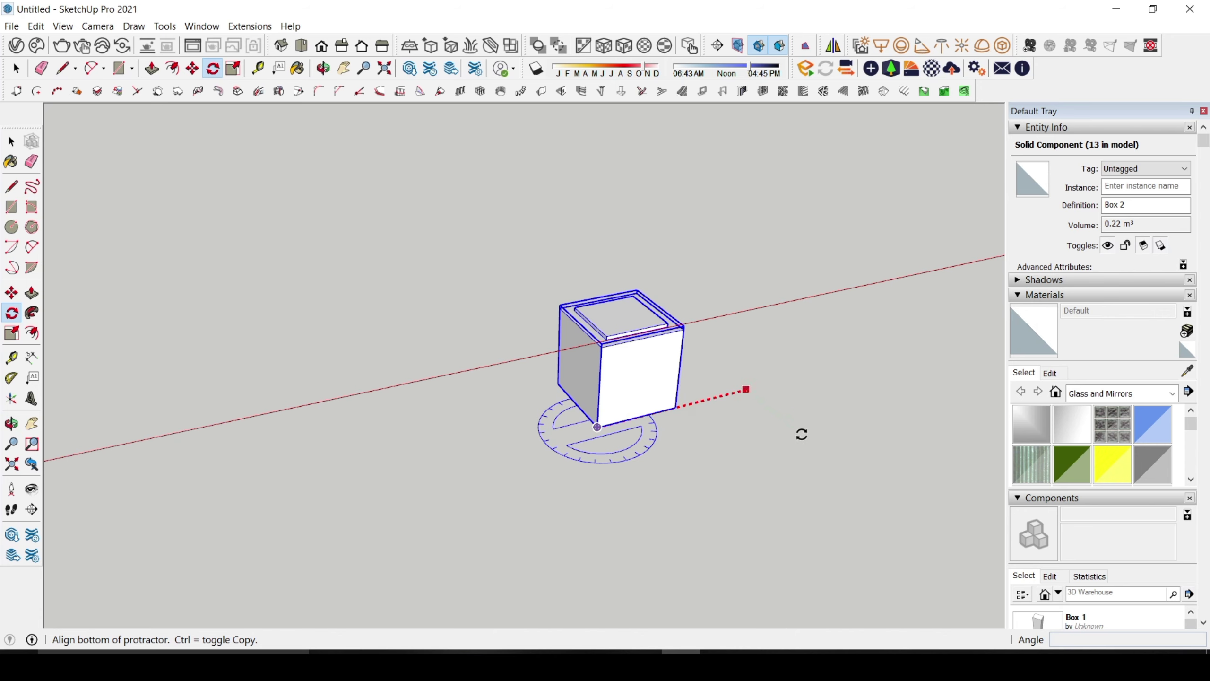
click(764, 411)
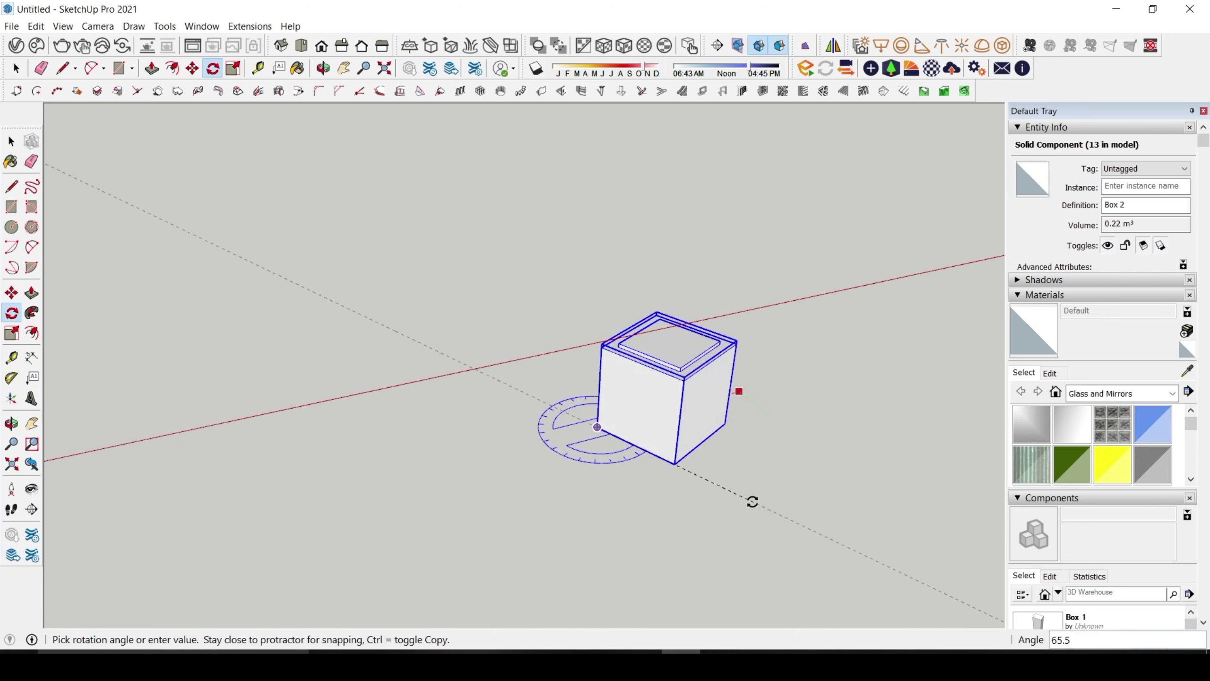
click(748, 498)
scroll(554, 419, down, 3)
key(space)
scroll(620, 394, up, 2)
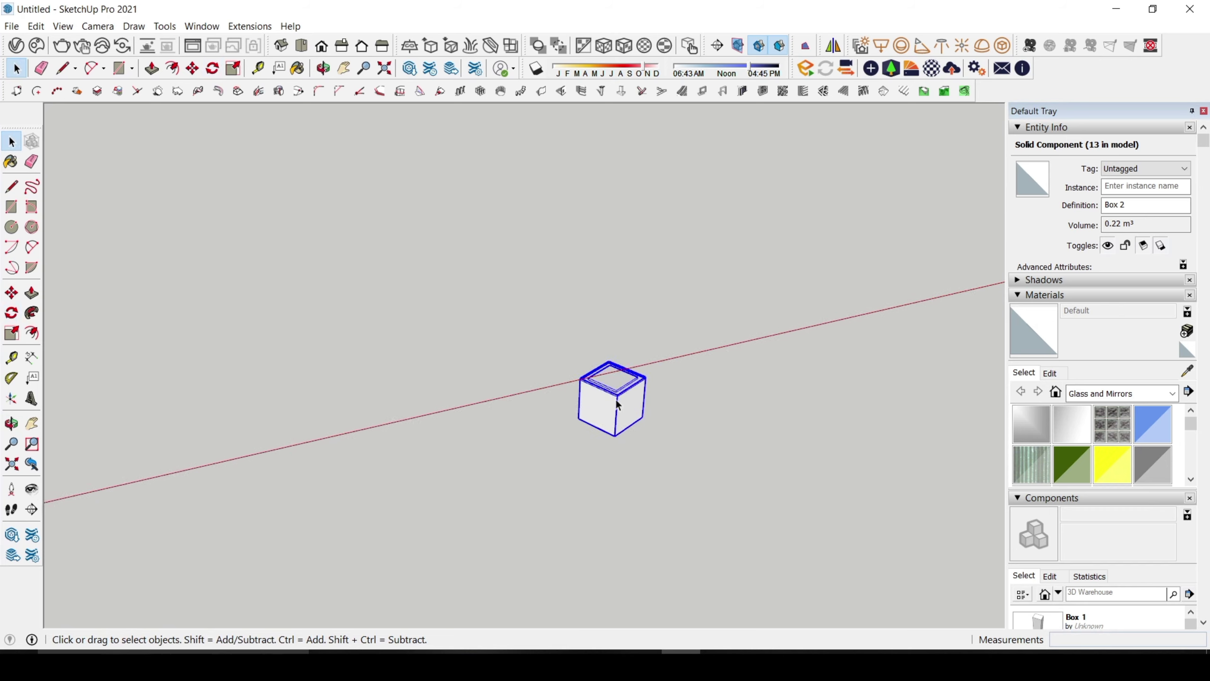
scroll(621, 394, up, 1)
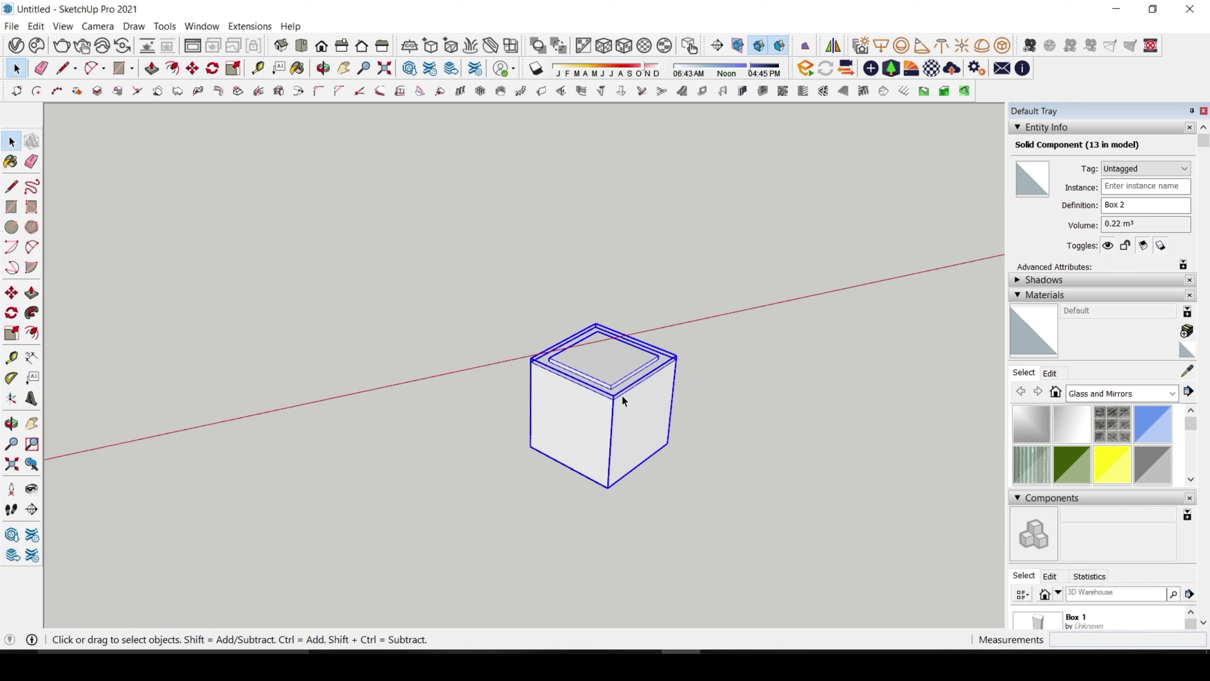
scroll(620, 396, down, 2)
scroll(607, 389, up, 1)
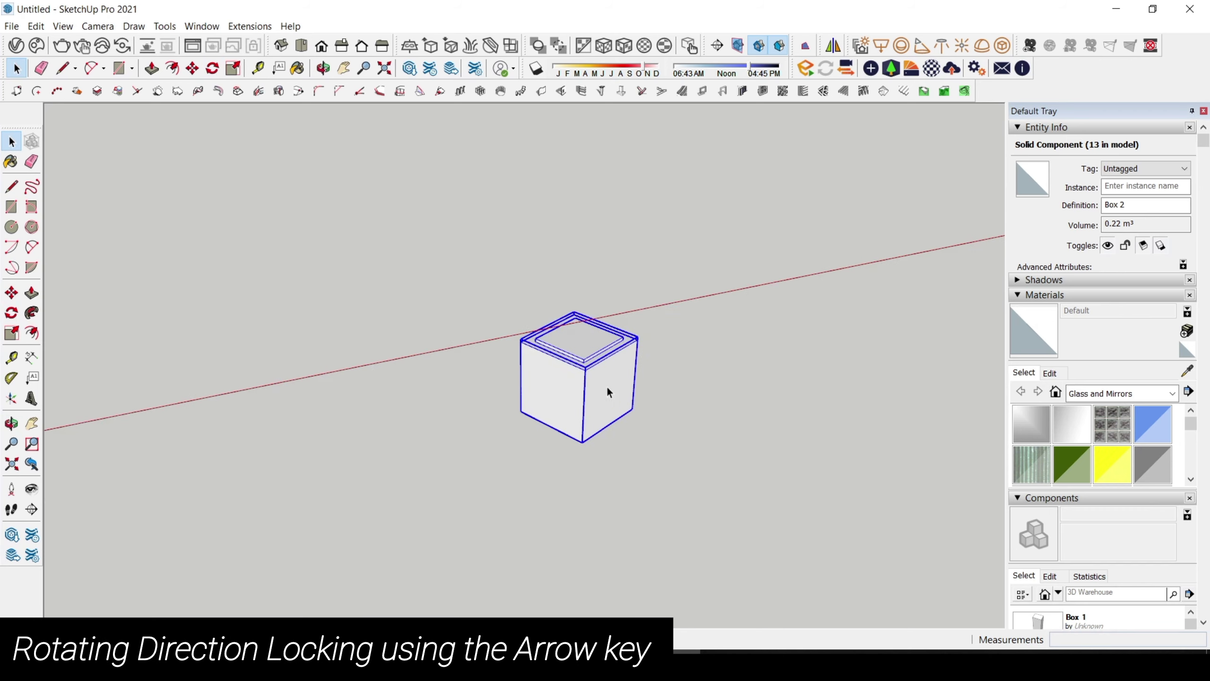
Copy the lower box of the pair again, placing the duplicate just past the rotated box
click(719, 413)
scroll(579, 382, down, 4)
middle_drag(584, 381, 93, 465)
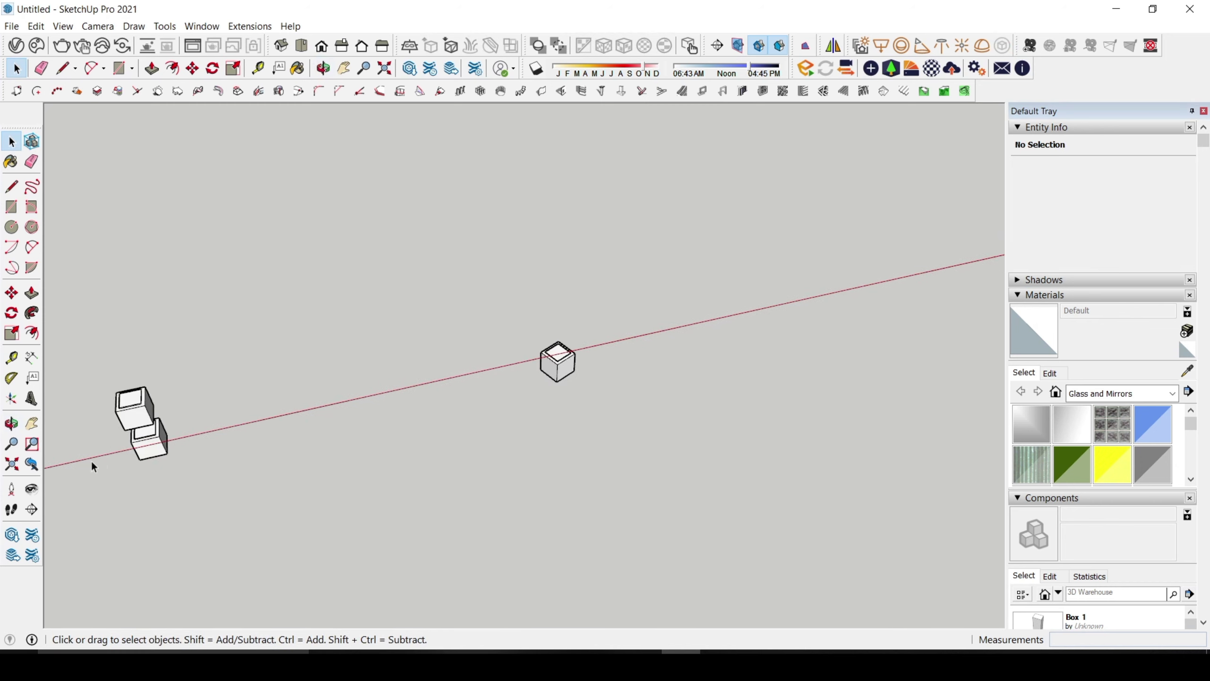
click(151, 447)
key(m)
key(ctrl)
click(142, 435)
scroll(310, 426, down, 1)
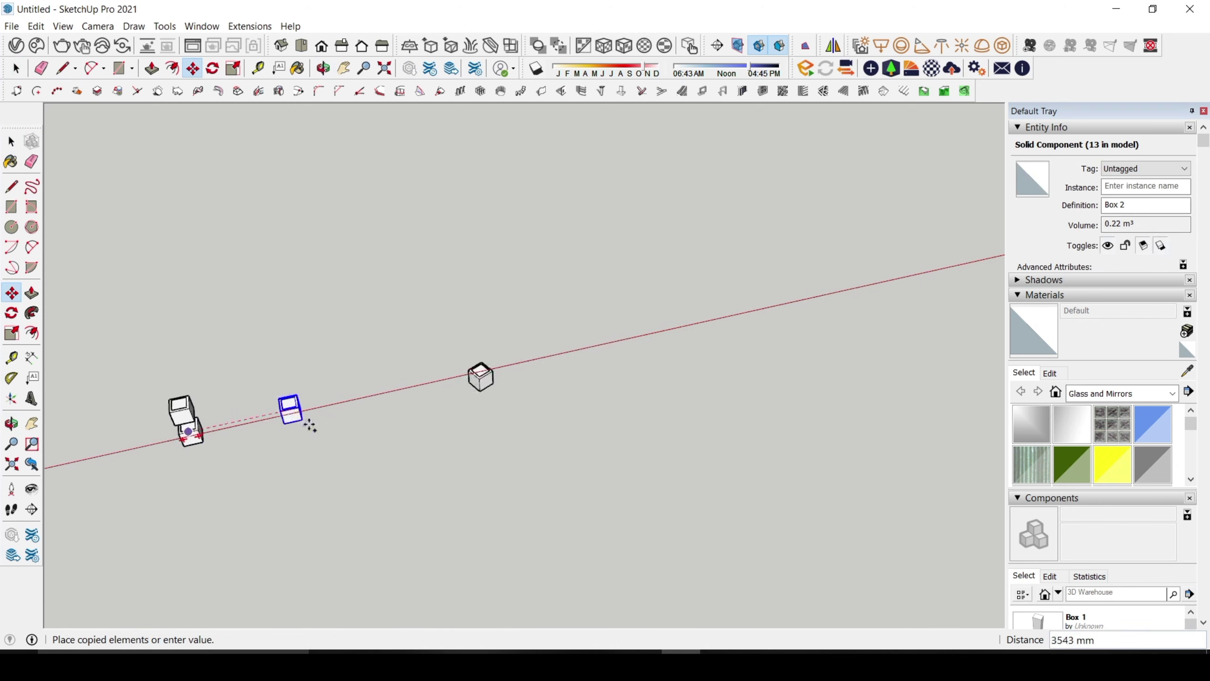
click(591, 416)
key(space)
scroll(598, 410, up, 5)
mouse_move(602, 403)
middle_down()
mouse_move(571, 432)
mouse_move(587, 362)
mouse_move(606, 397)
middle_up()
scroll(605, 397, up, 2)
scroll(581, 397, down, 4)
scroll(595, 405, up, 2)
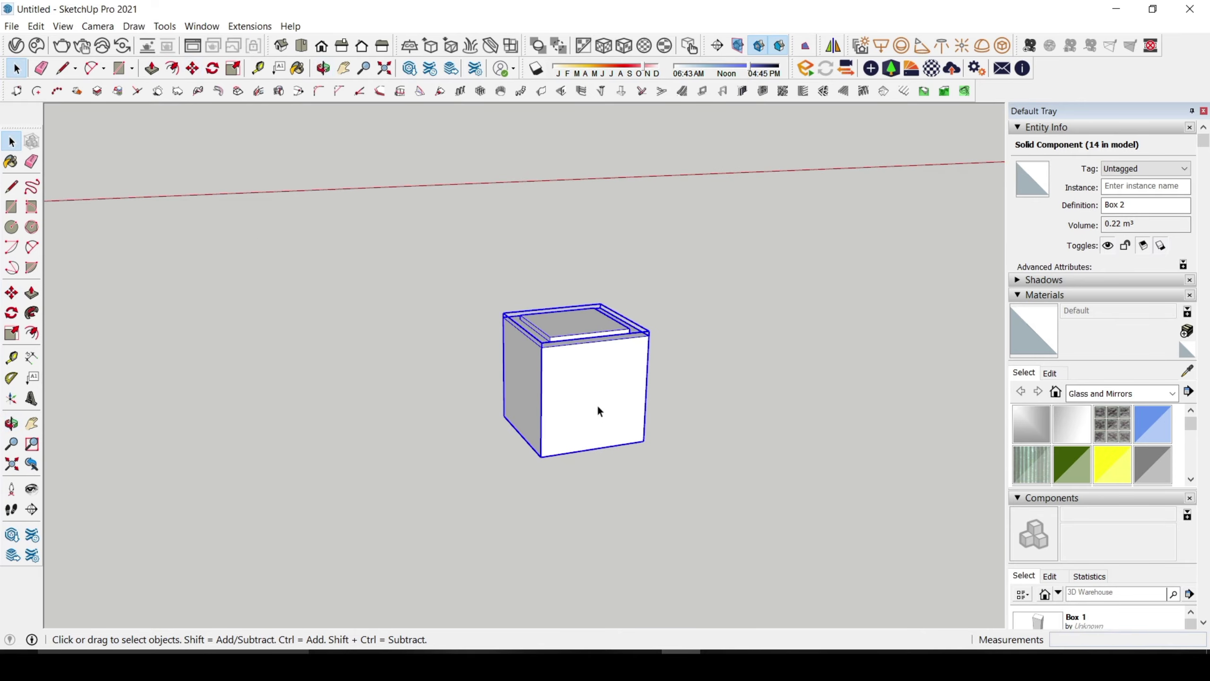
Try rotating the new box copy in the horizontal plane around its near bottom corner, using its front bottom edge as the reference
middle_drag(598, 405, 574, 428)
key(ctrl+t)
scroll(573, 434, up, 1)
click(573, 434)
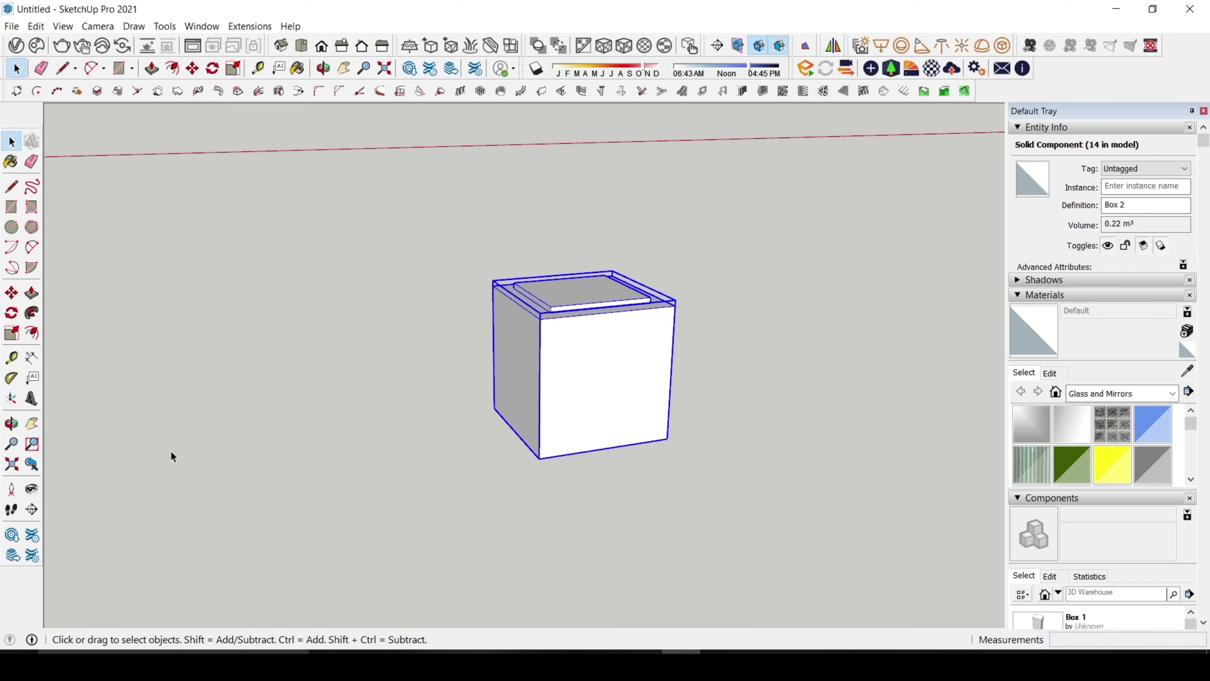
key(q)
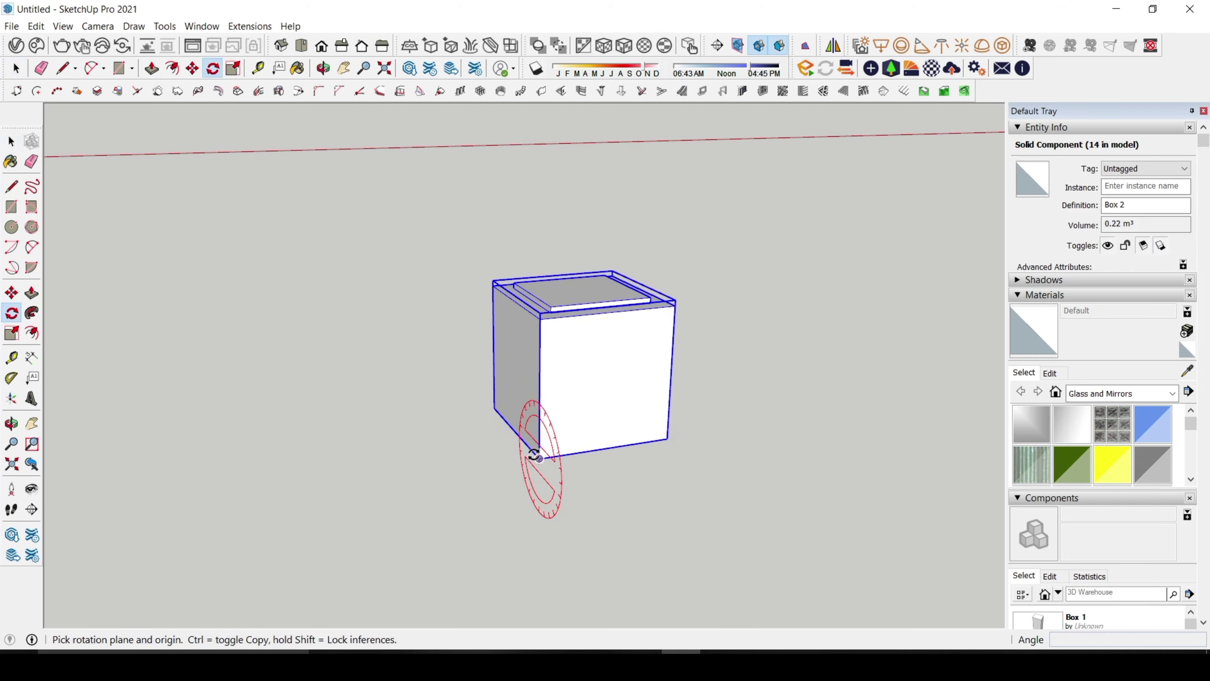
drag(539, 458, 667, 441)
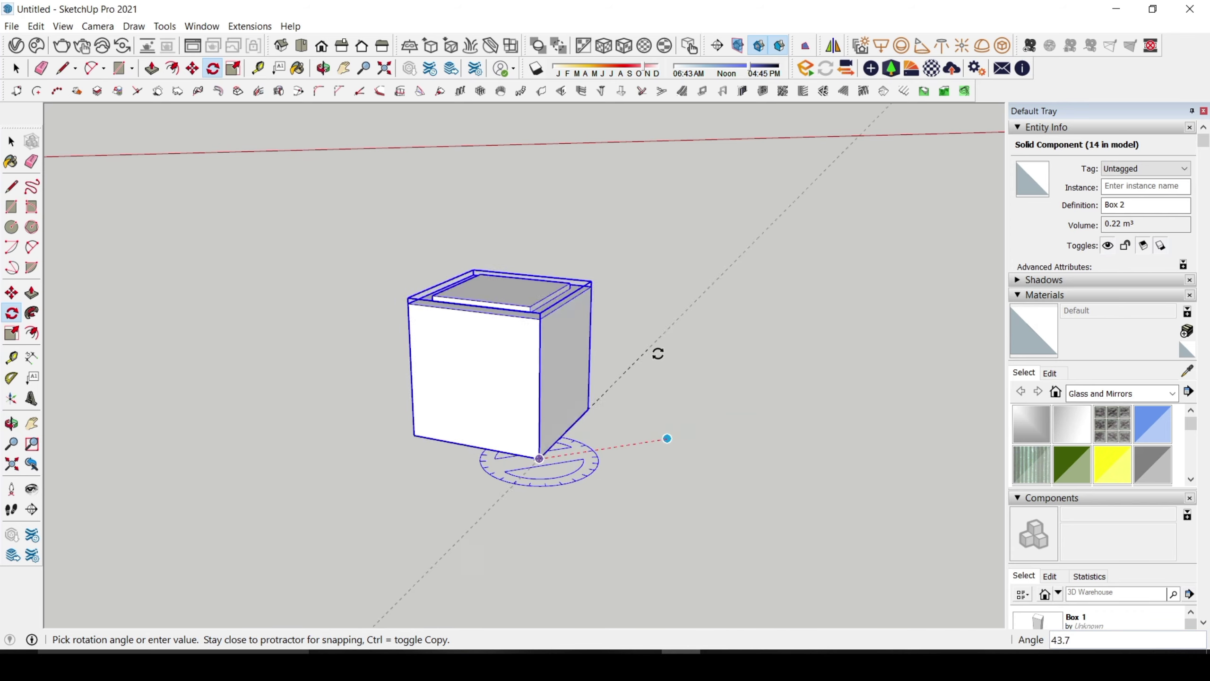
key(shift)
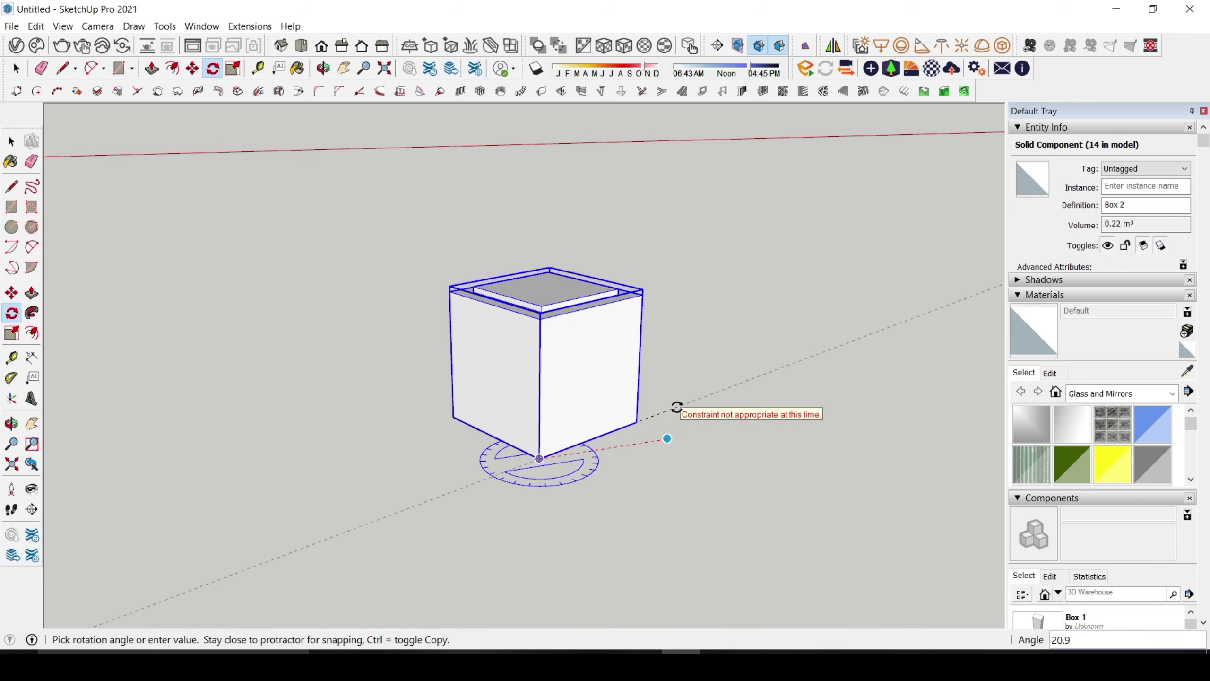
click(596, 353)
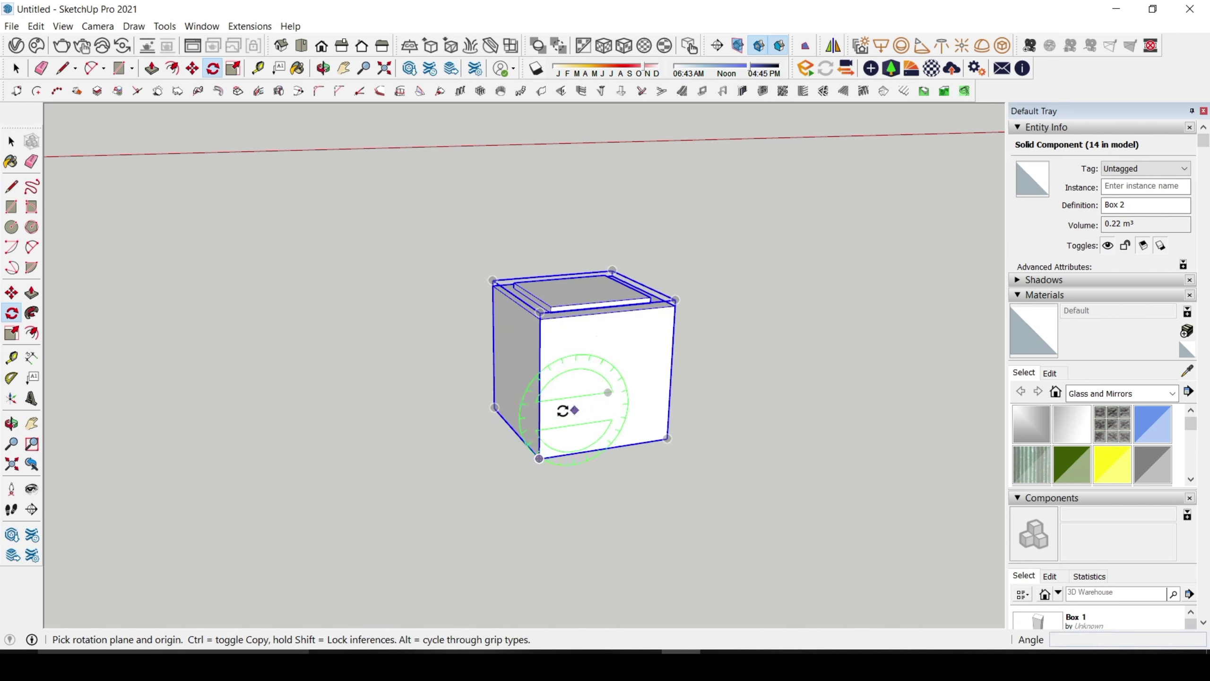
Try rotating the box 90° about the green axis direction around the midpoint of its near vertical edge
click(542, 389)
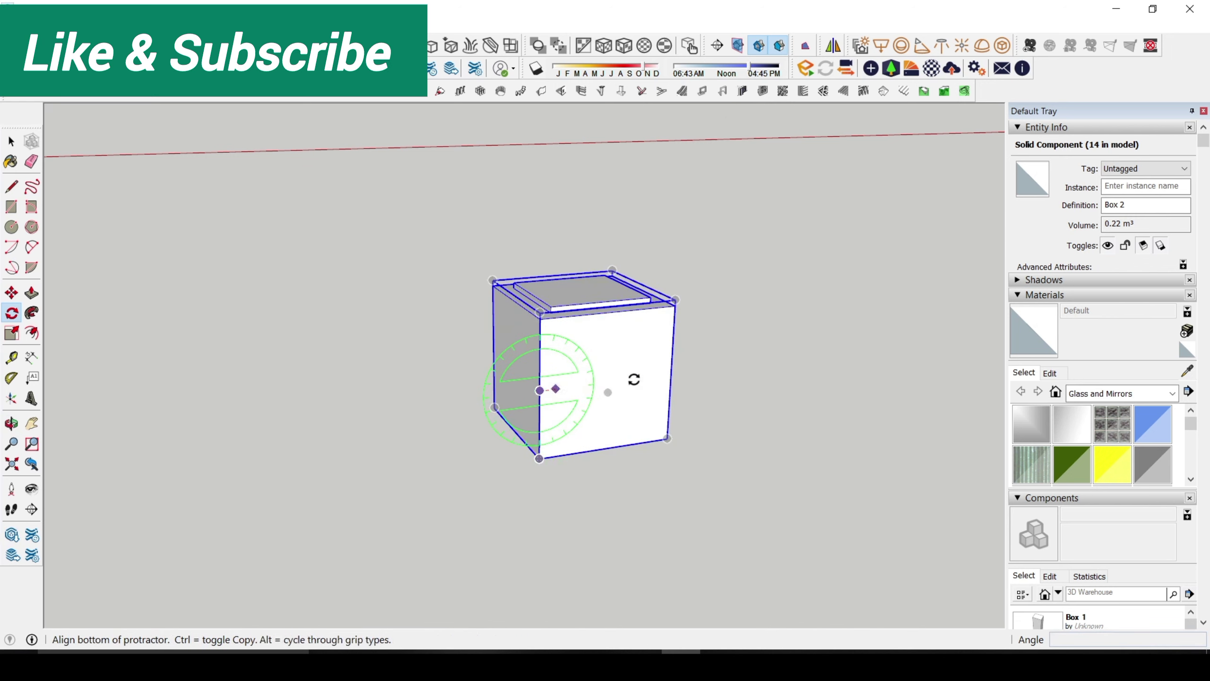
click(670, 375)
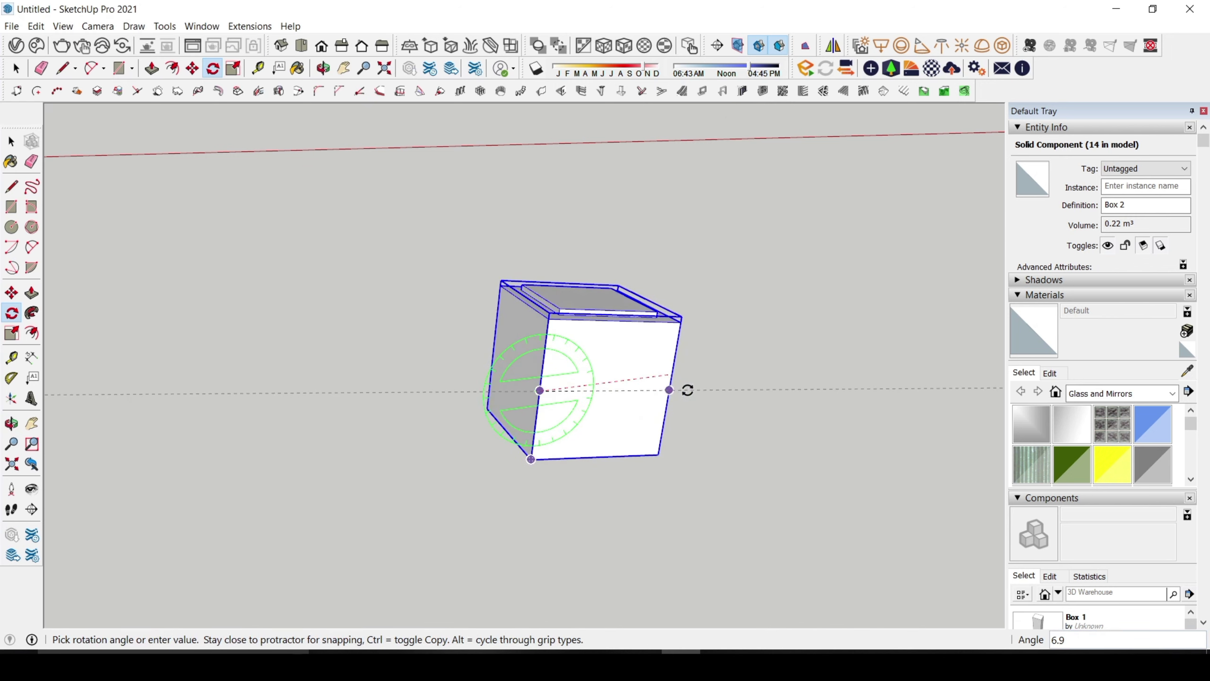
scroll(566, 445, down, 3)
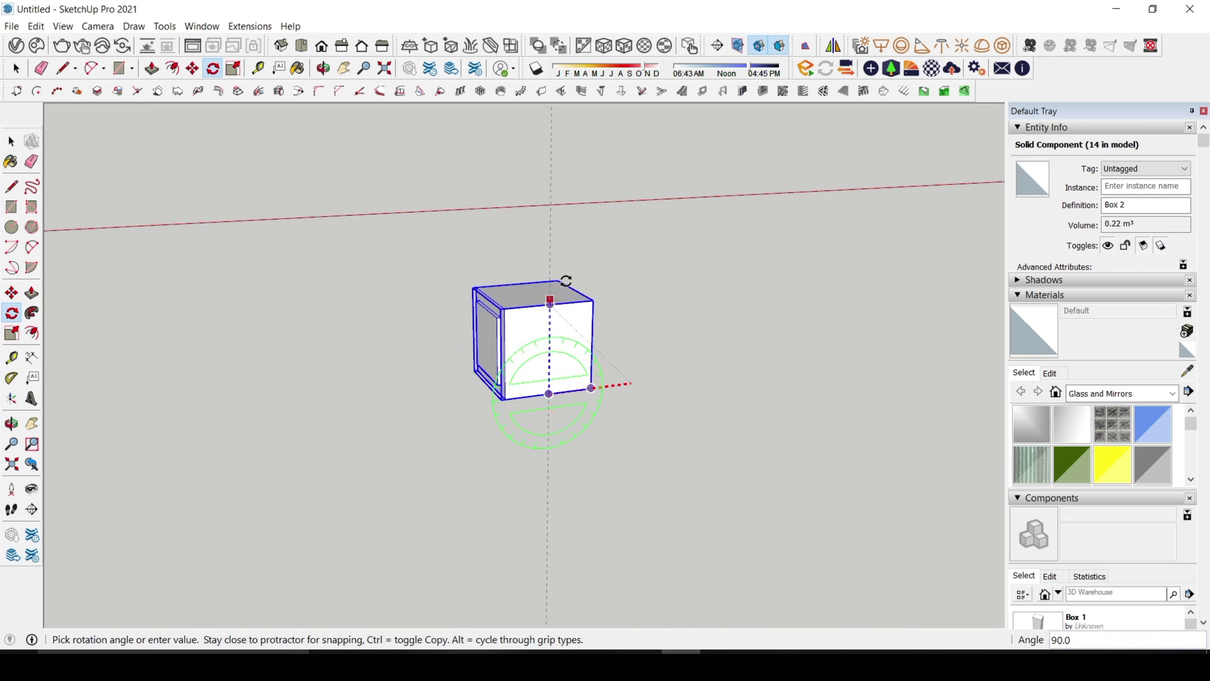
scroll(553, 429, up, 1)
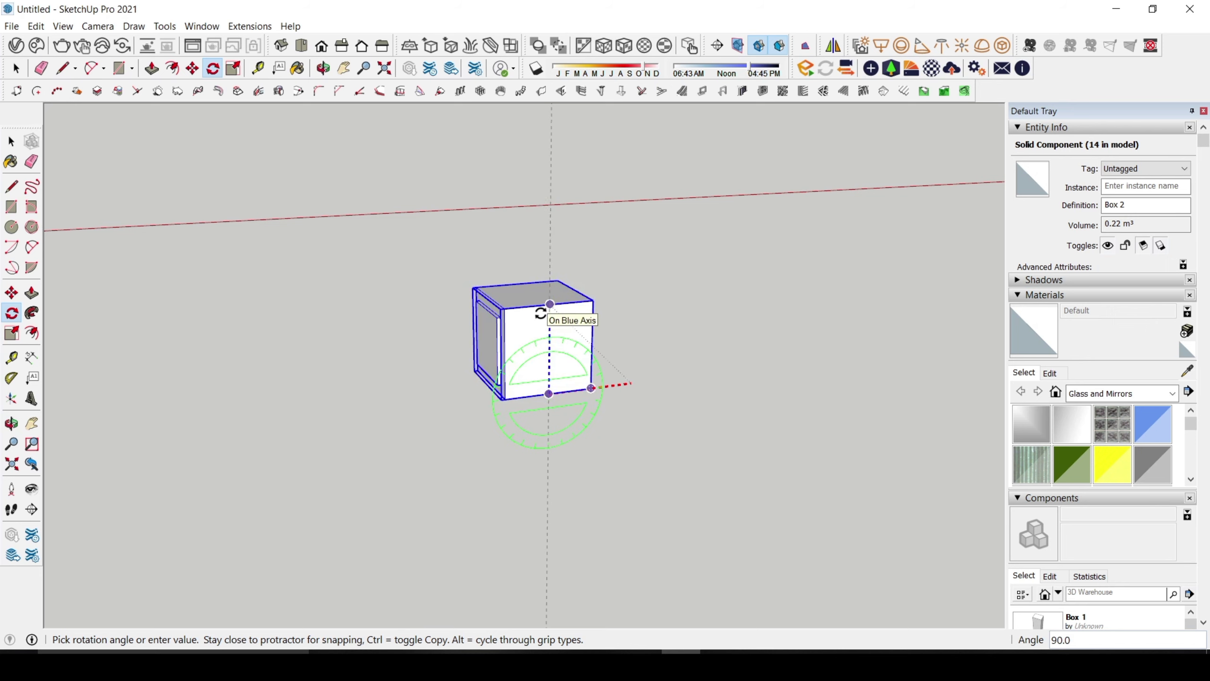
key(Escape)
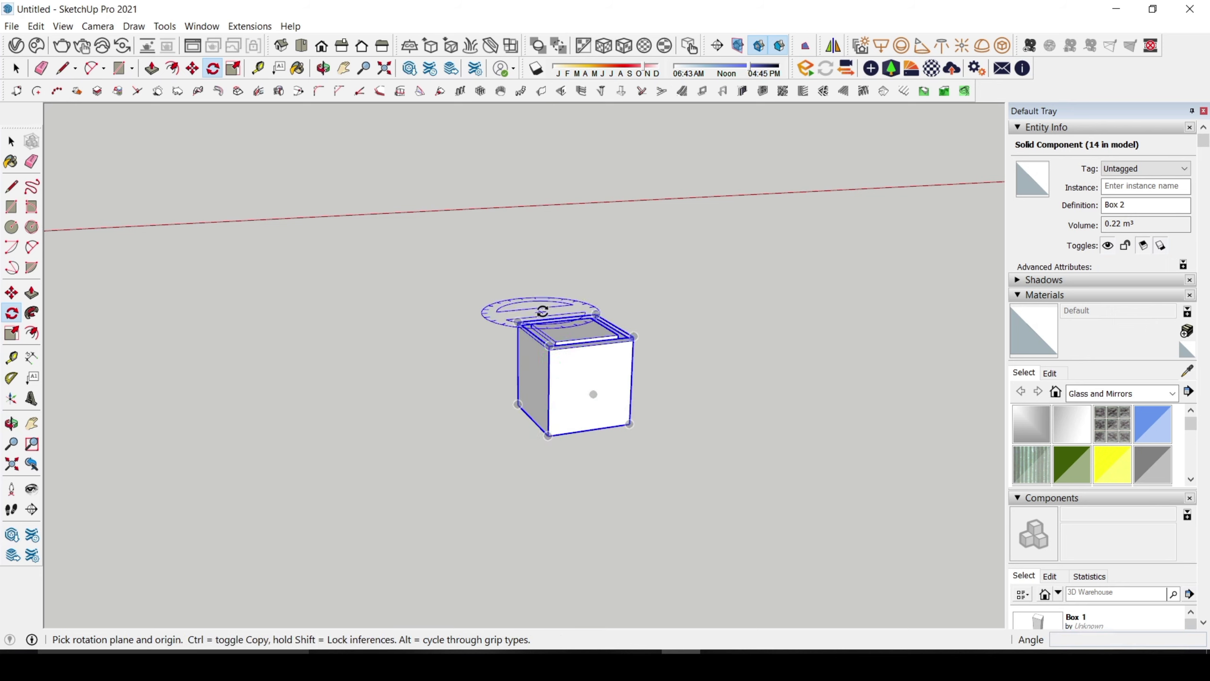
Try tilting the box about 5° in its front-face plane, pivoting on the near vertical edge's midpoint and referencing the opposite edge
scroll(562, 372, down, 3)
scroll(537, 390, up, 6)
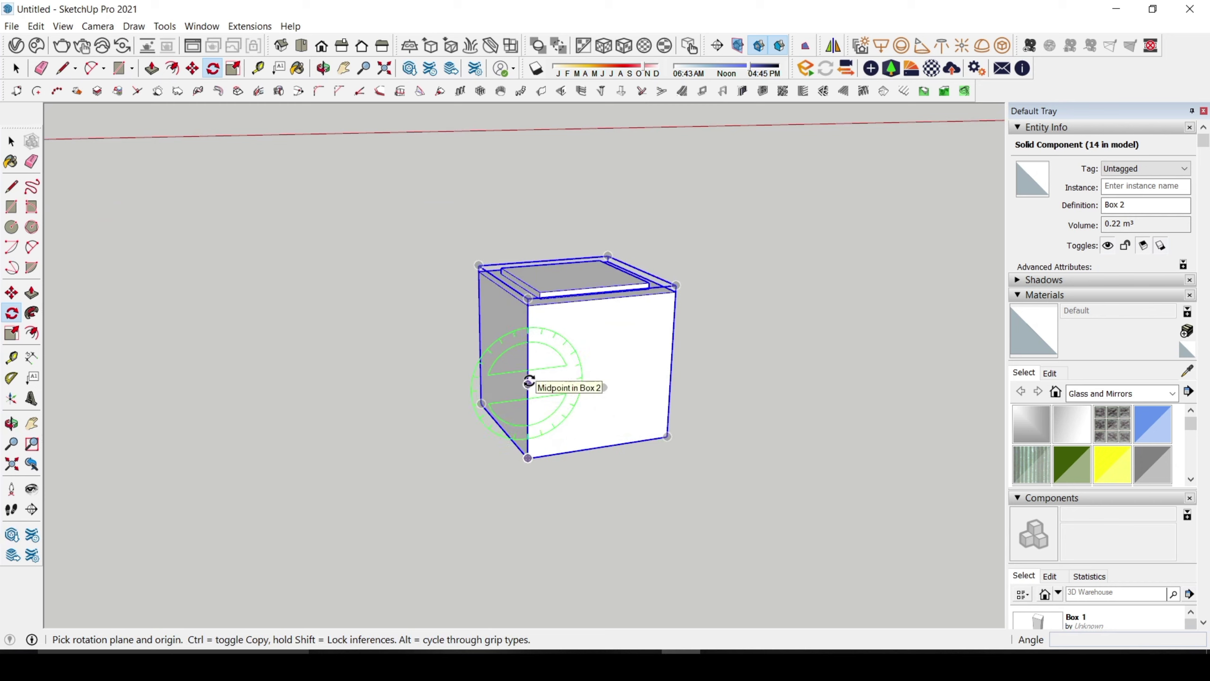
click(529, 384)
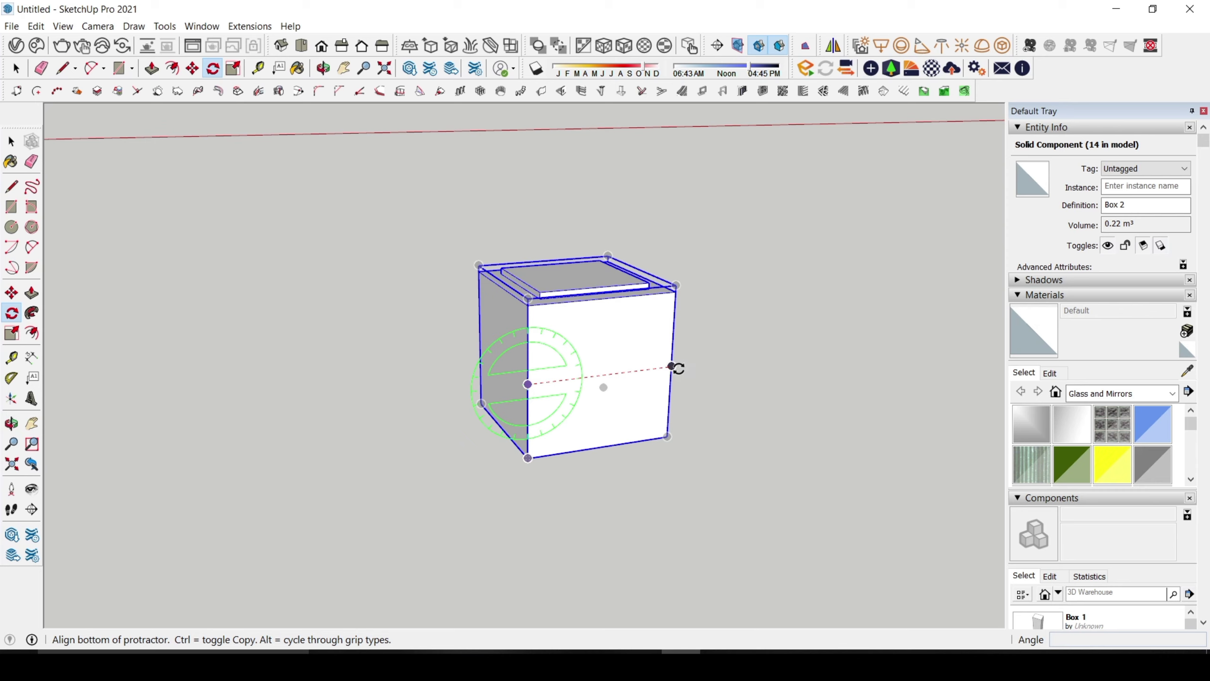
click(677, 370)
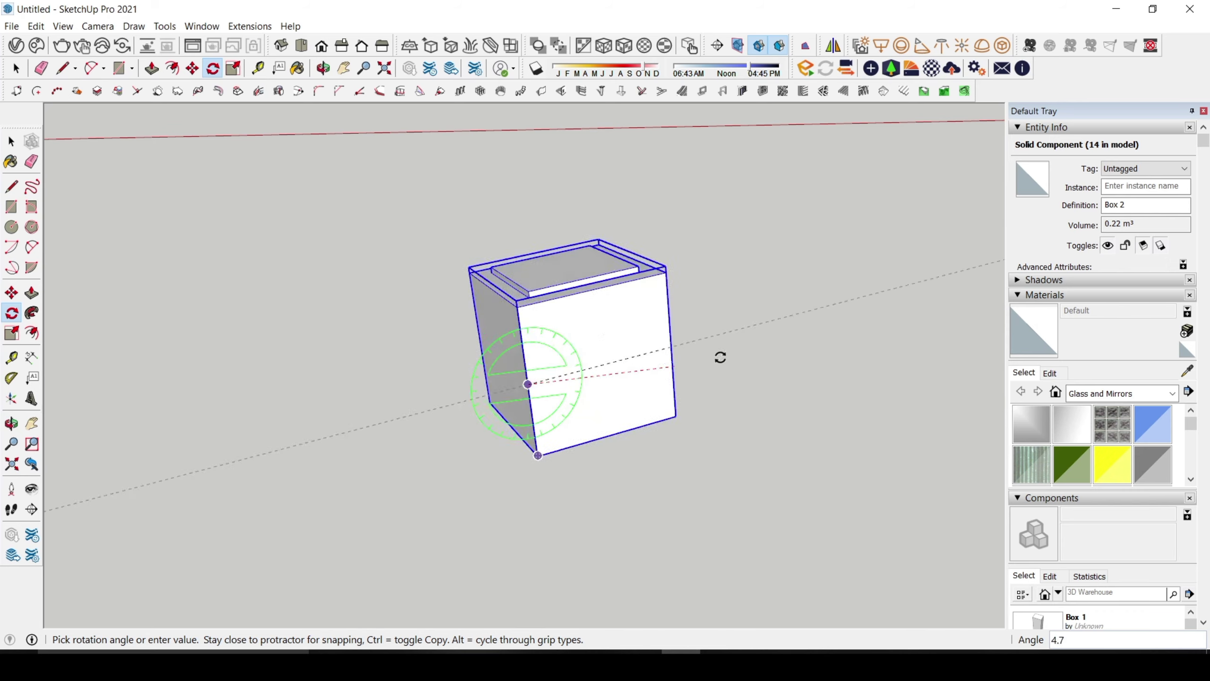
key(Escape)
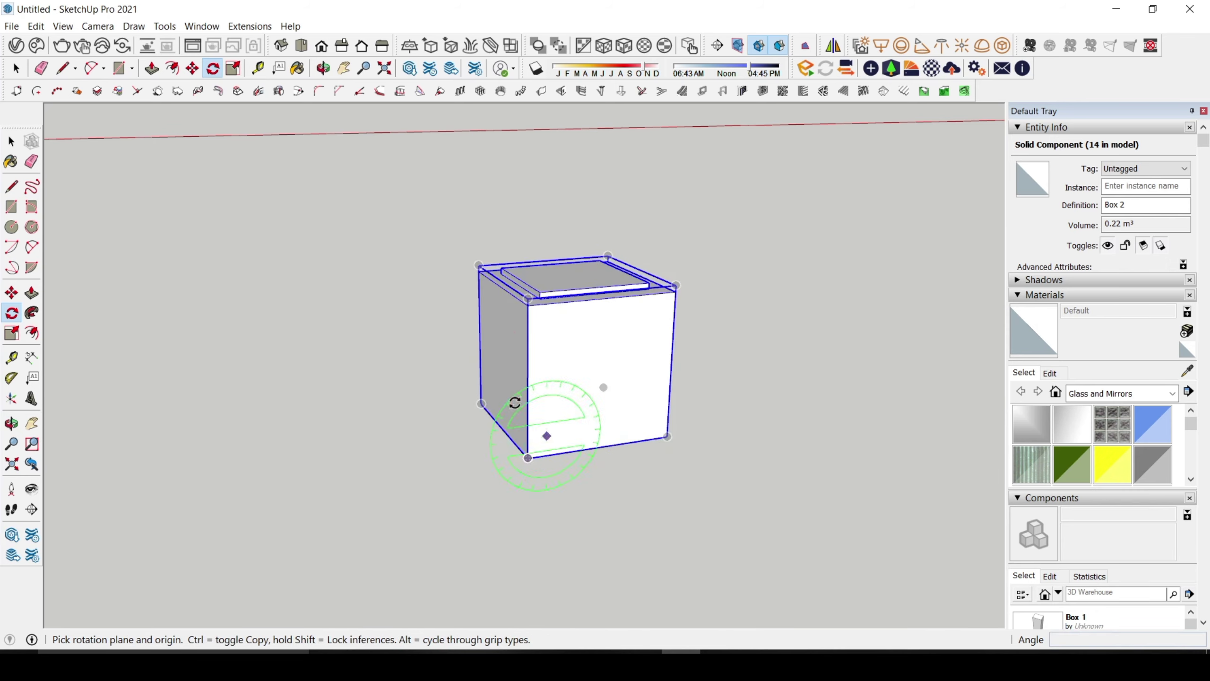
Try rotating the box about 38° about the red axis direction, pivoting on the midpoint of the adjacent side face's outer vertical edge
middle_drag(541, 427, 439, 352)
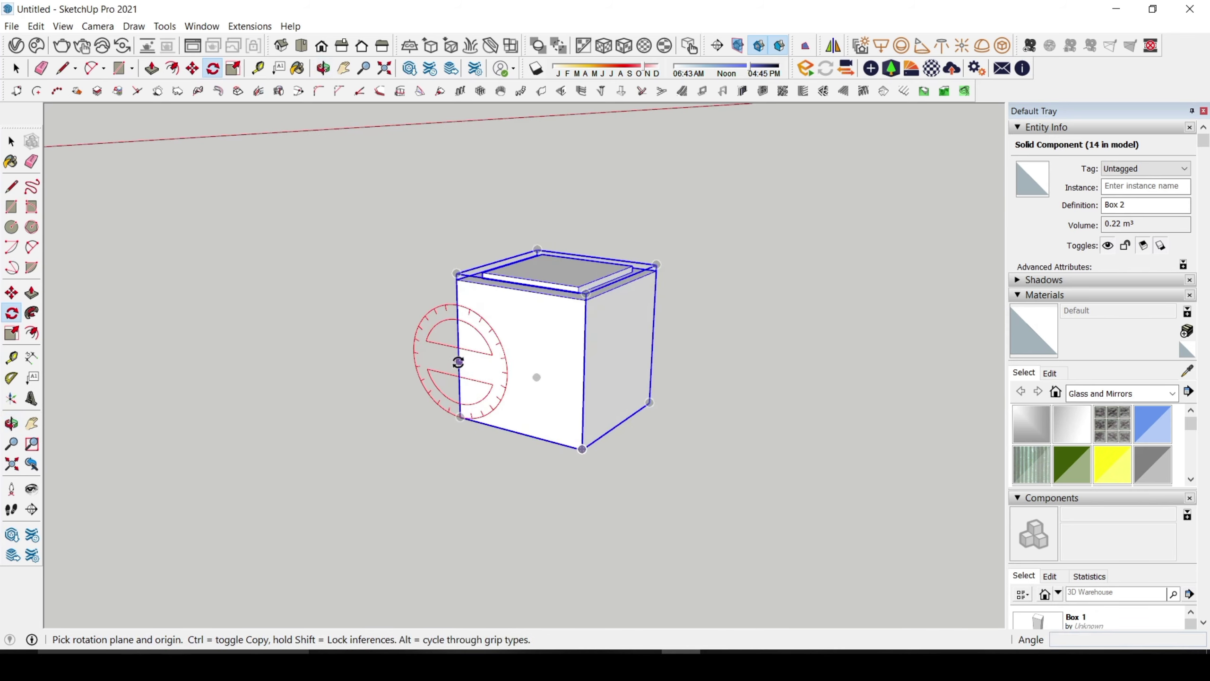
click(458, 351)
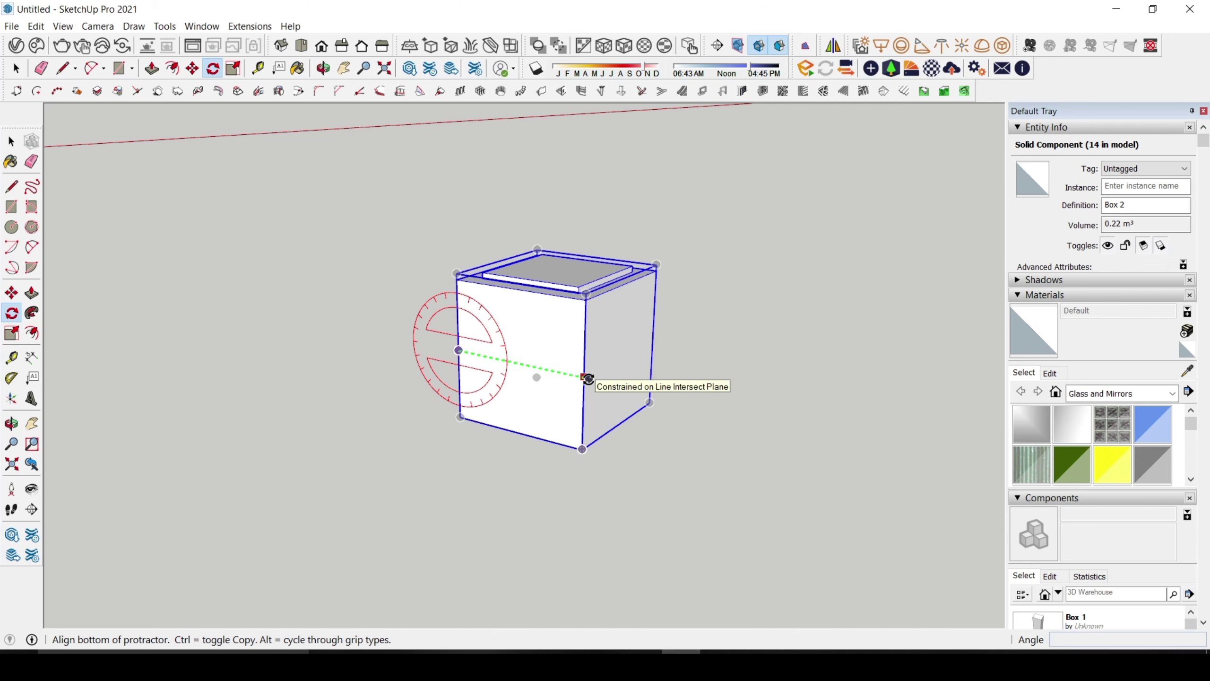
click(587, 378)
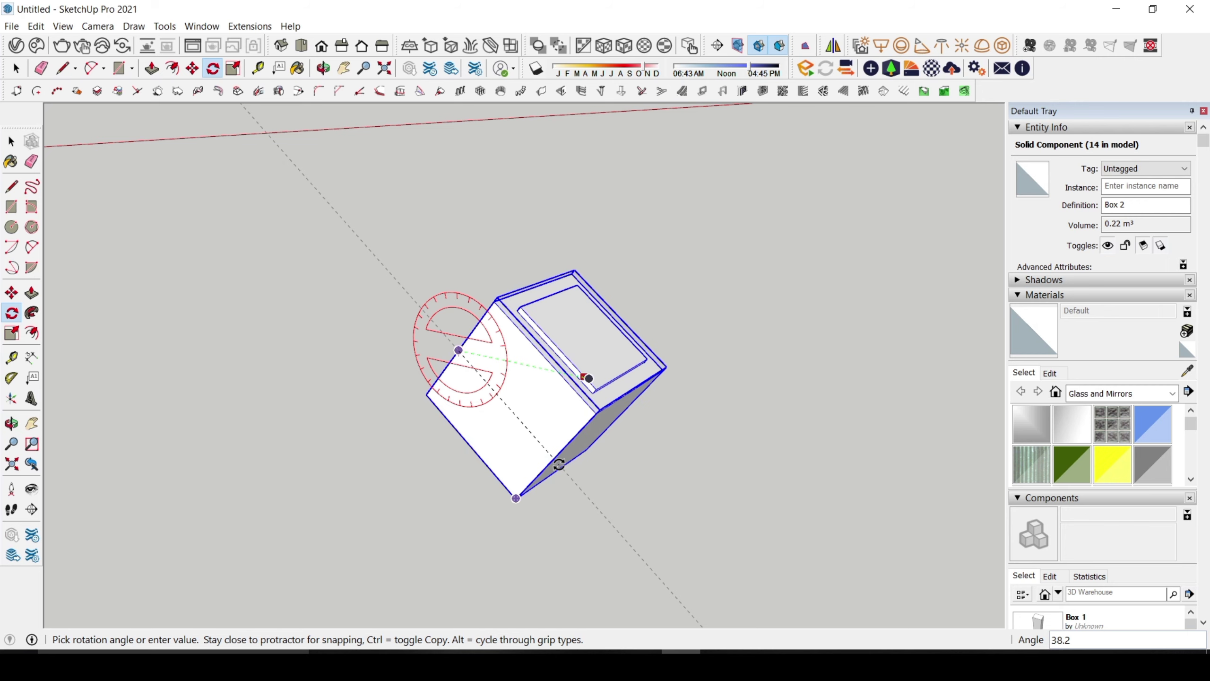
scroll(559, 464, down, 2)
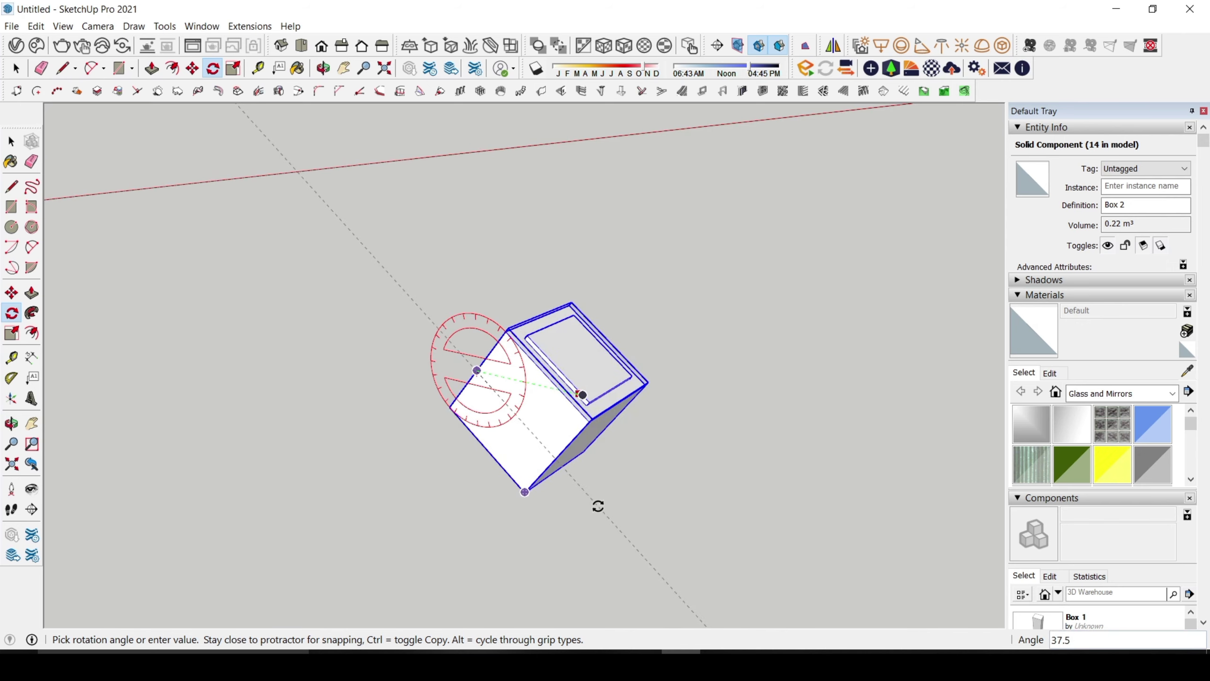
key(Escape)
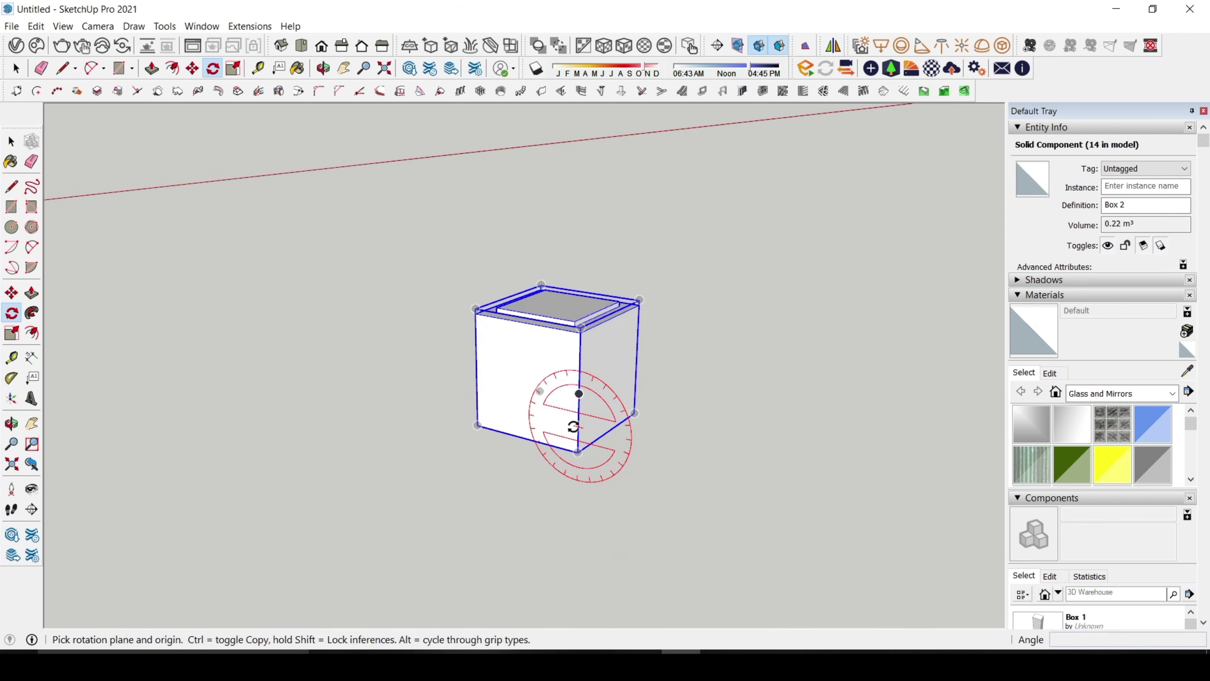
scroll(584, 401, down, 2)
scroll(584, 401, down, 2)
middle_drag(584, 401, 553, 382)
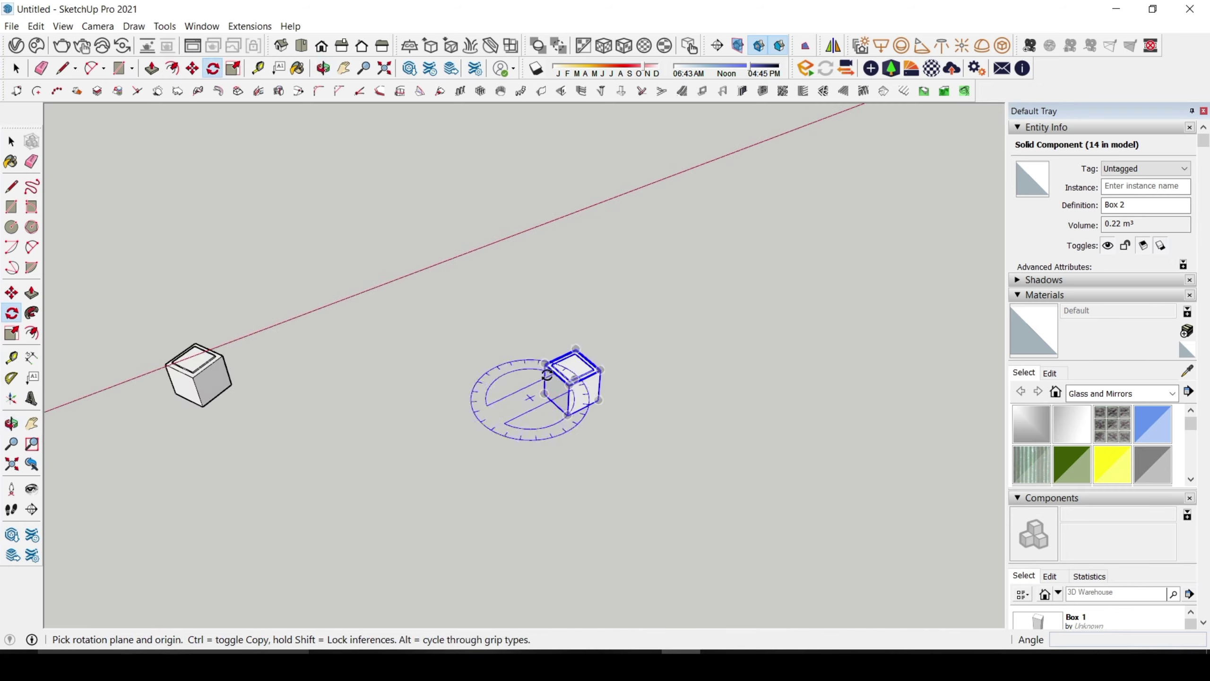
scroll(570, 375, up, 2)
scroll(569, 375, up, 3)
key(space)
scroll(583, 398, down, 2)
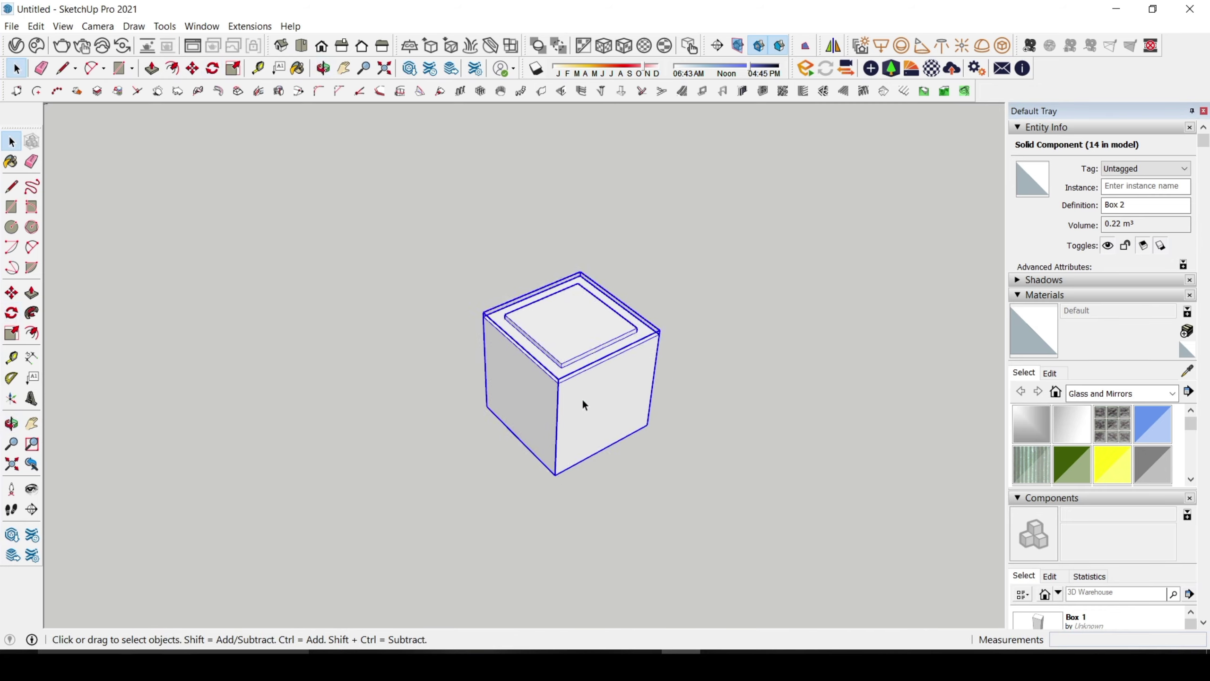
scroll(590, 380, up, 3)
scroll(562, 414, down, 3)
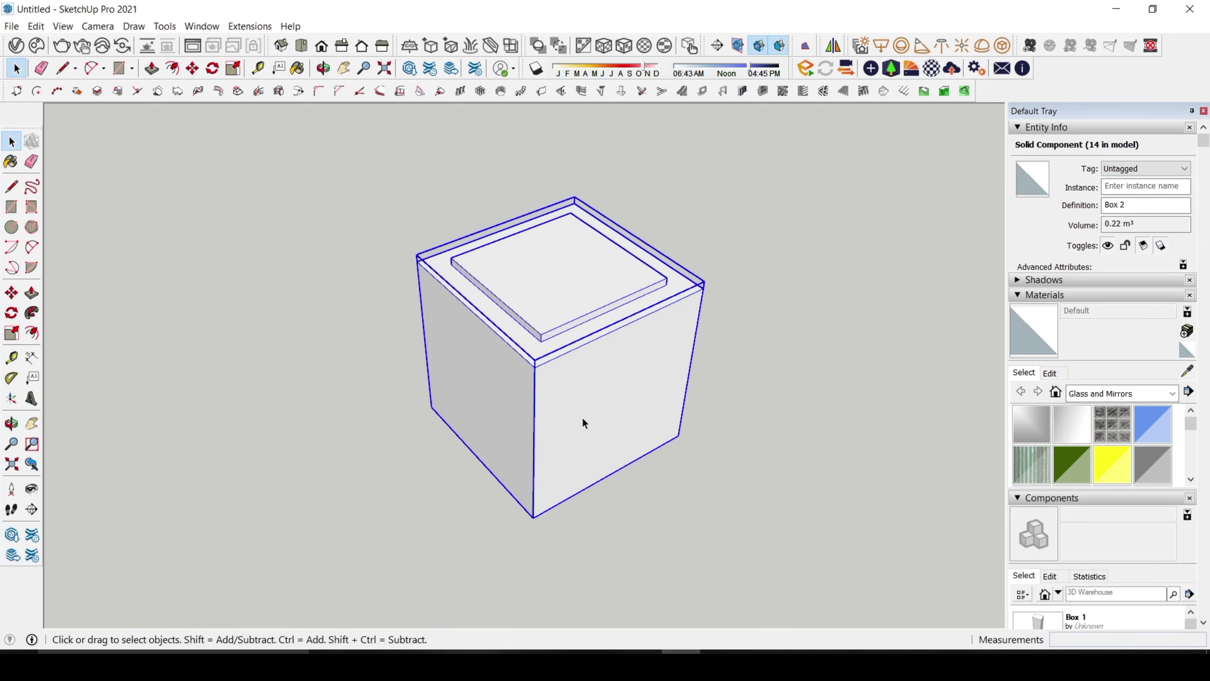
scroll(592, 398, down, 4)
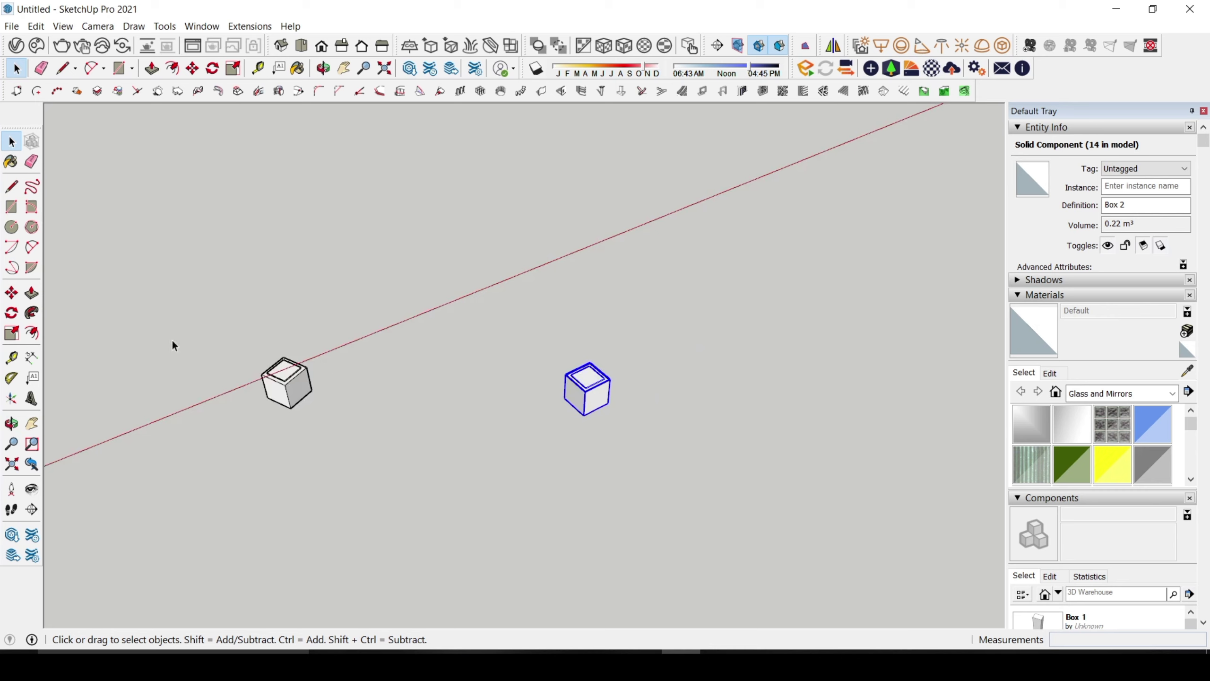